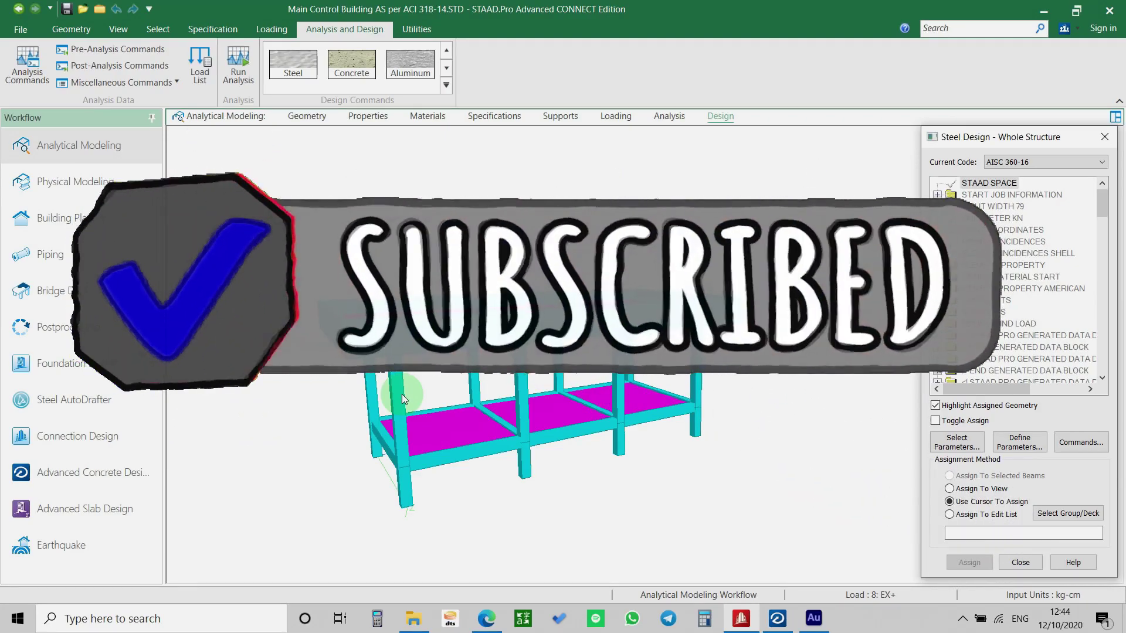
Examine the 3D control building model in STAAD.Pro from several angles and look at the RCDC start window
middle_drag(457, 393, 536, 378)
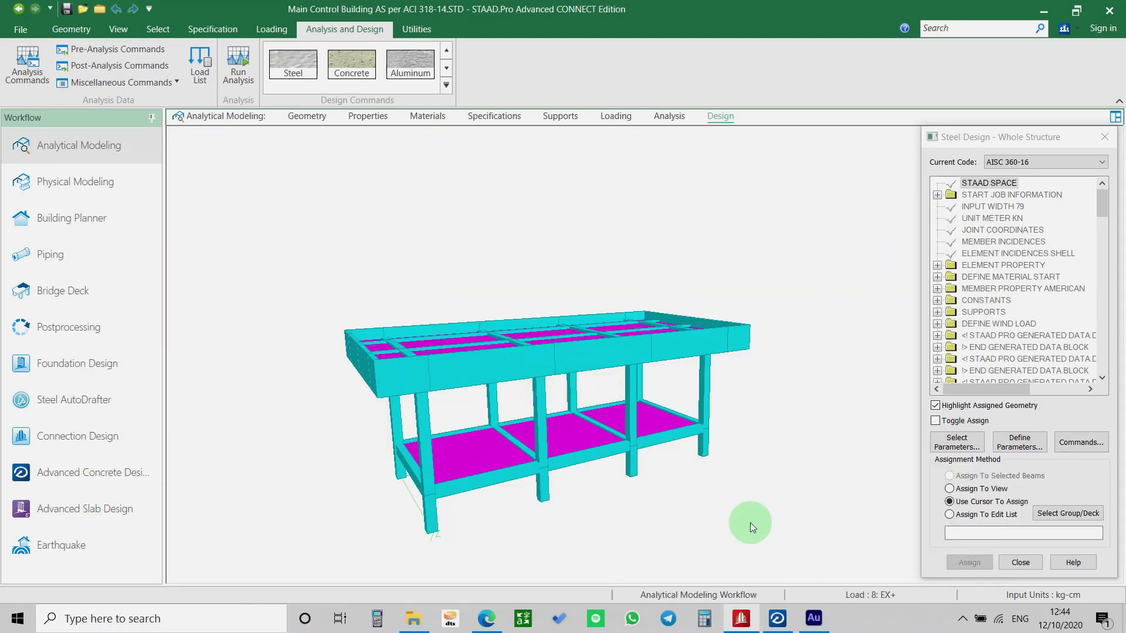
click(780, 625)
click(781, 629)
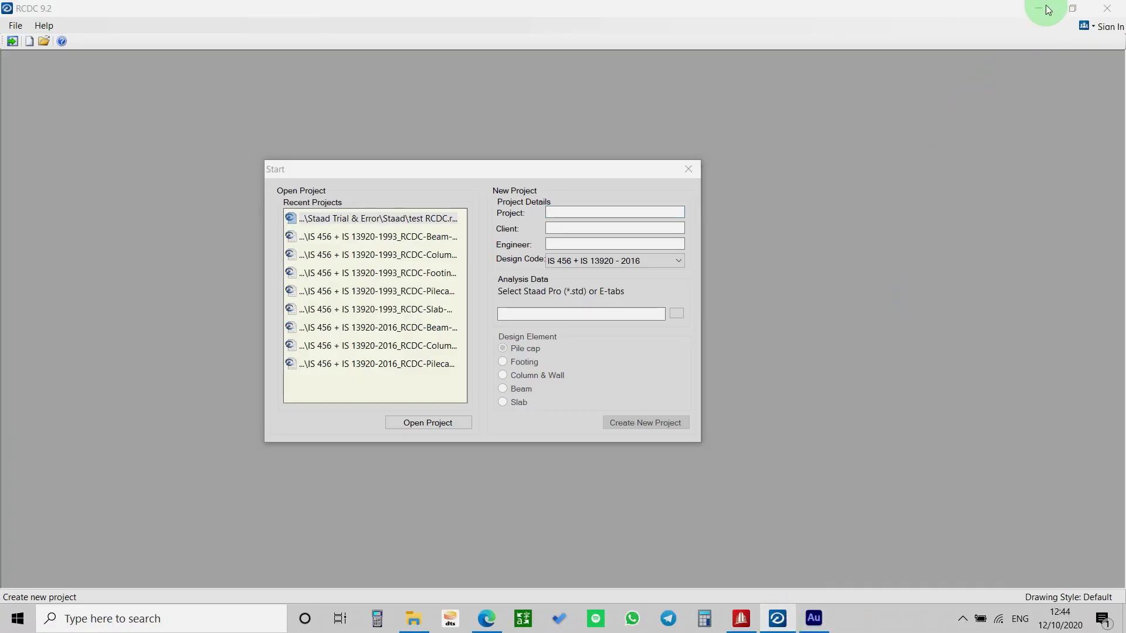
click(749, 624)
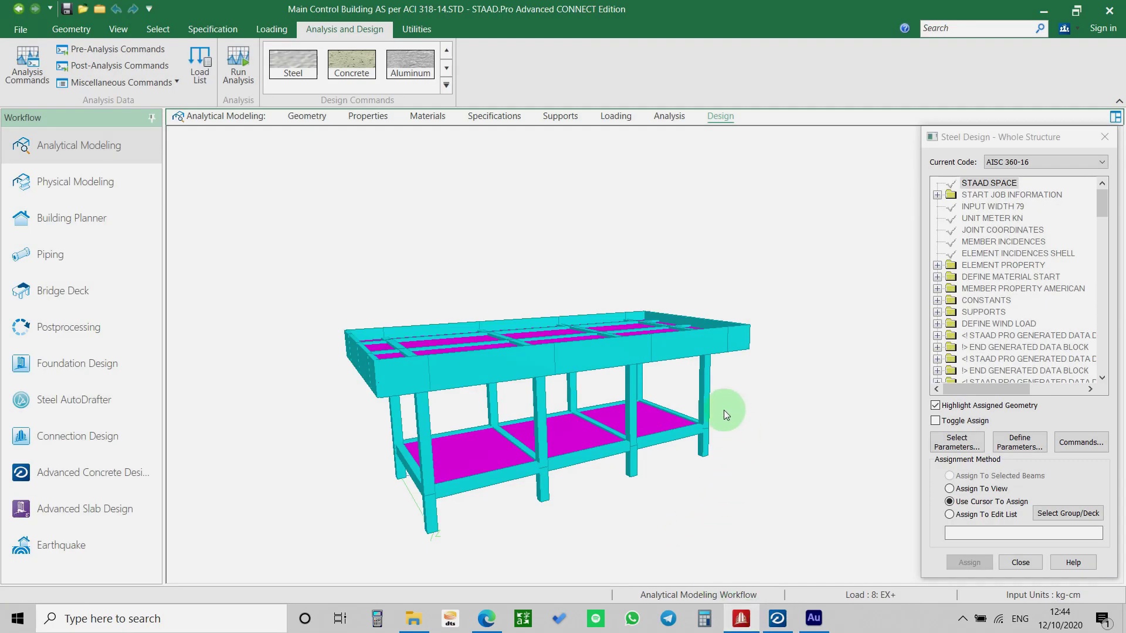
middle_drag(724, 411, 625, 456)
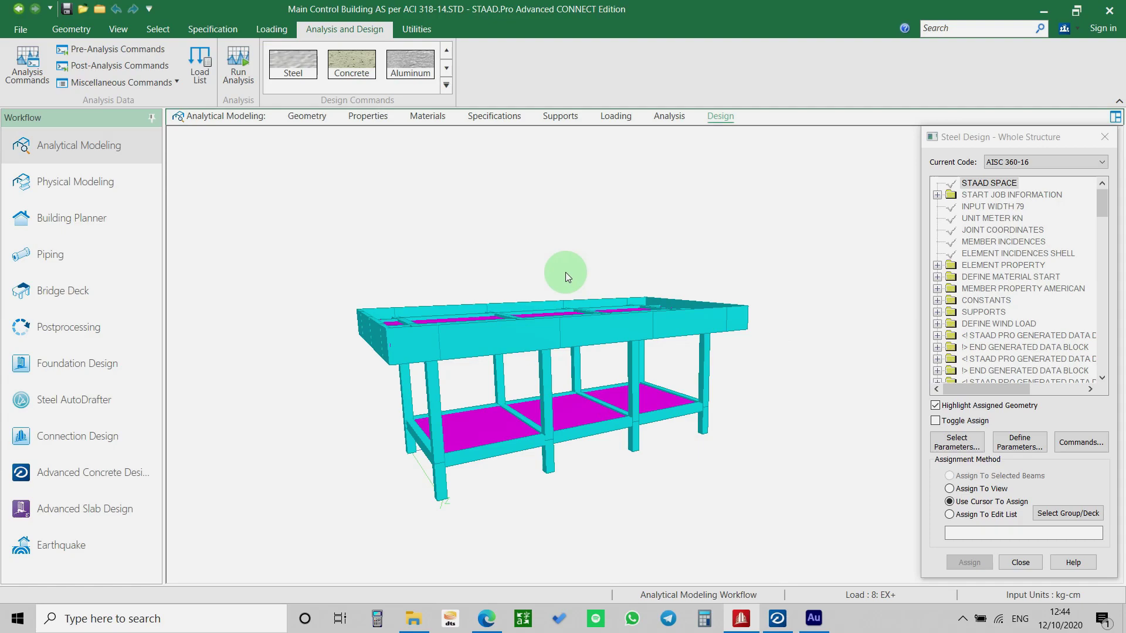
mouse_move(476, 391)
middle_down()
mouse_move(432, 422)
mouse_move(466, 384)
middle_up()
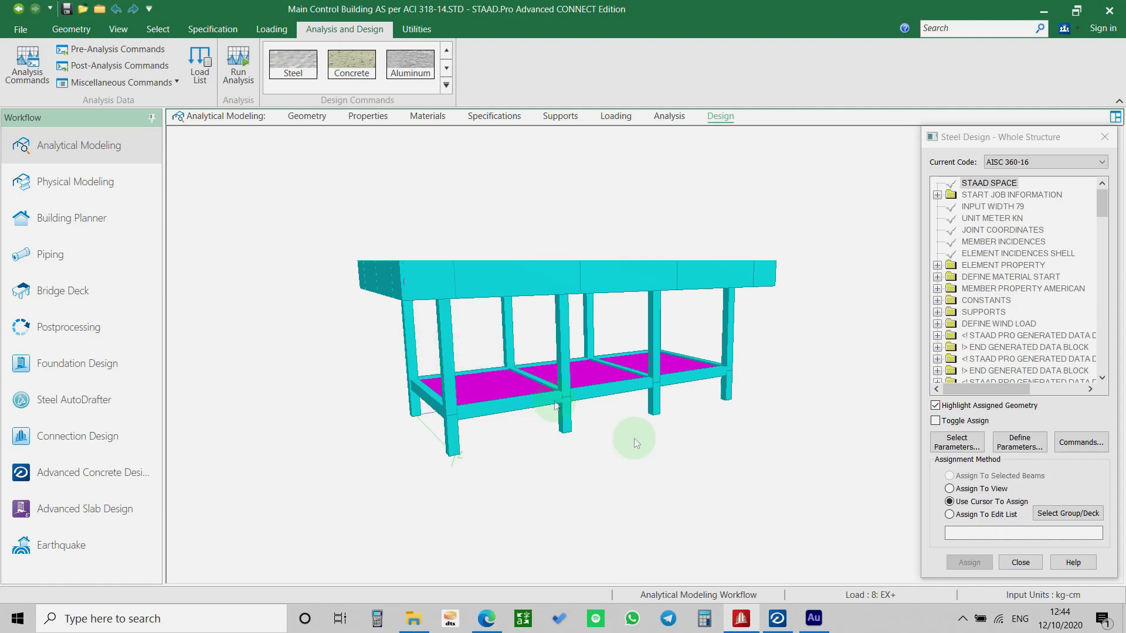
click(776, 619)
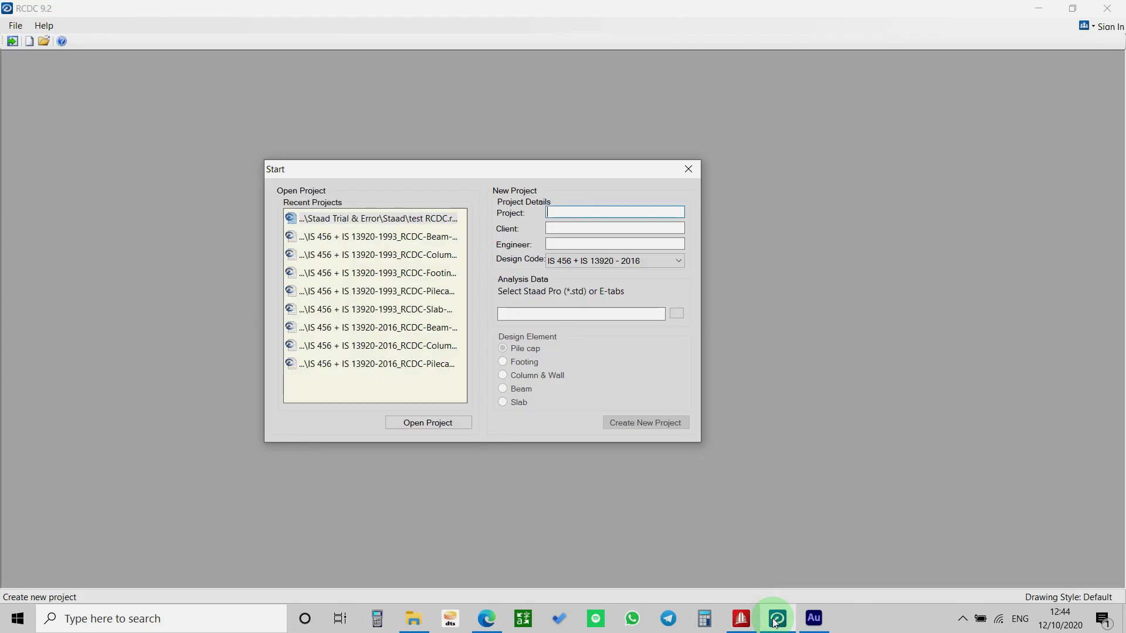
click(737, 623)
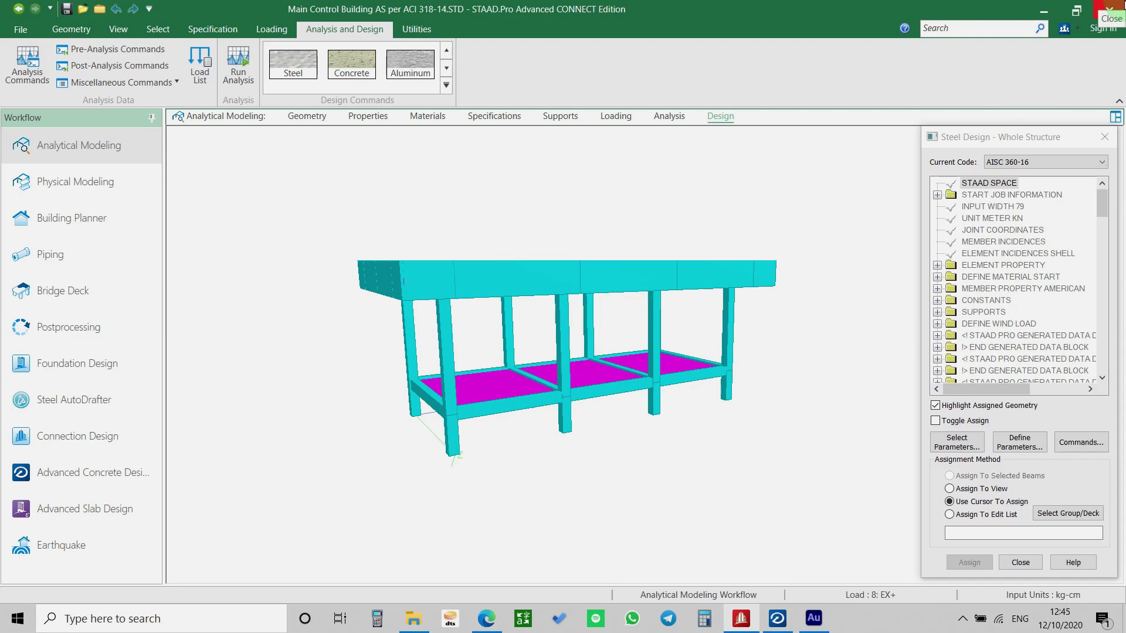
Close STAAD.Pro and dismiss its error report without sending it, returning to the RCDC start window
click(1123, 4)
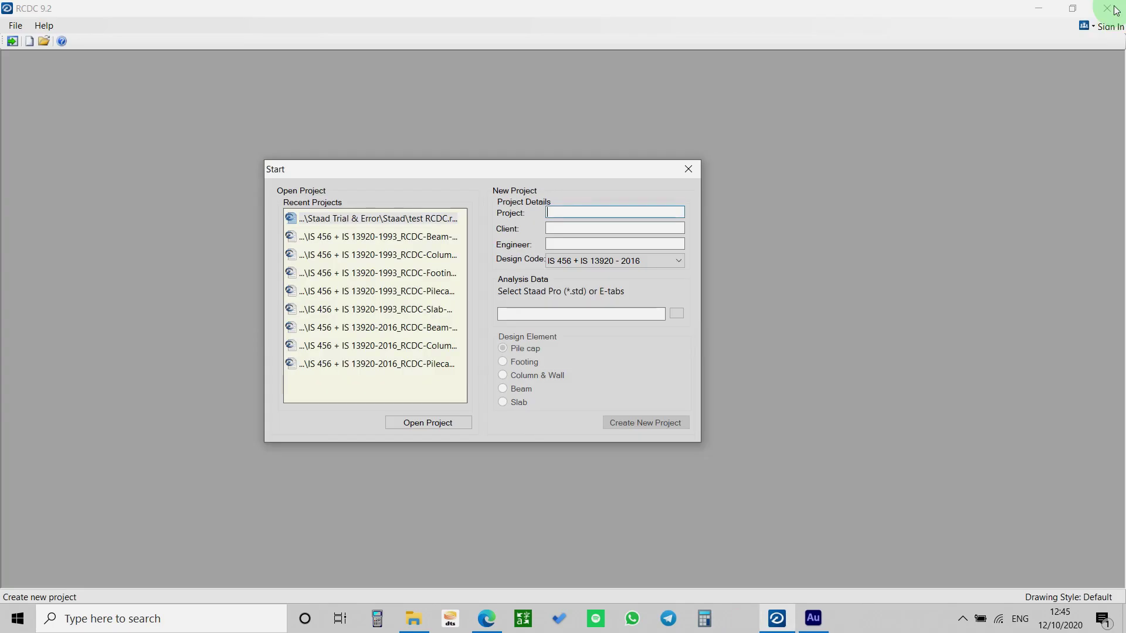
click(906, 286)
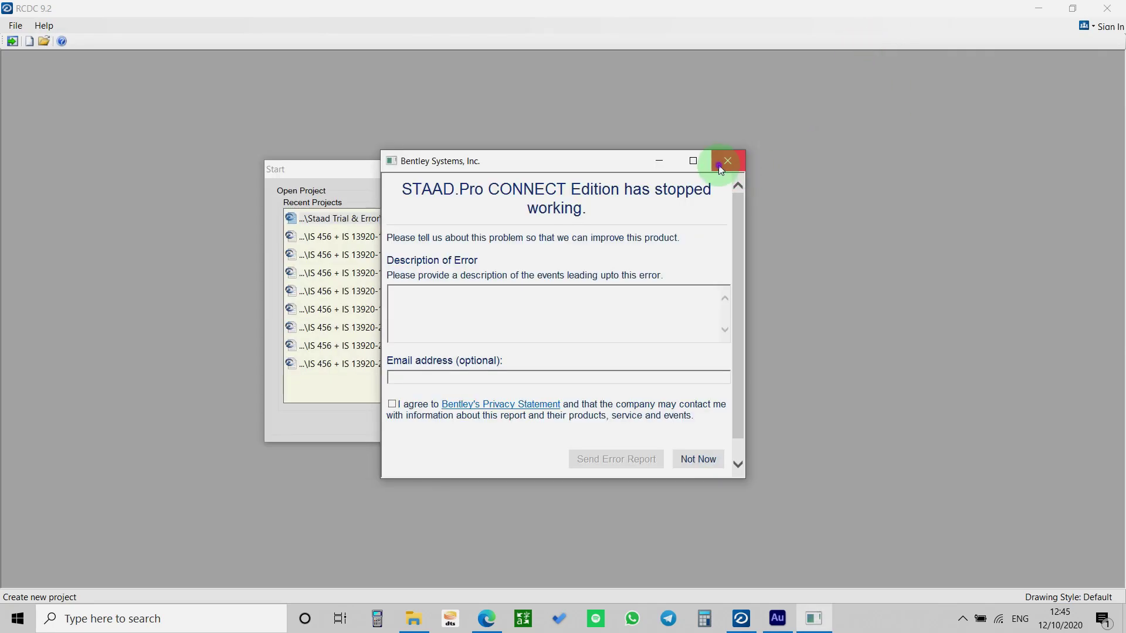
click(727, 161)
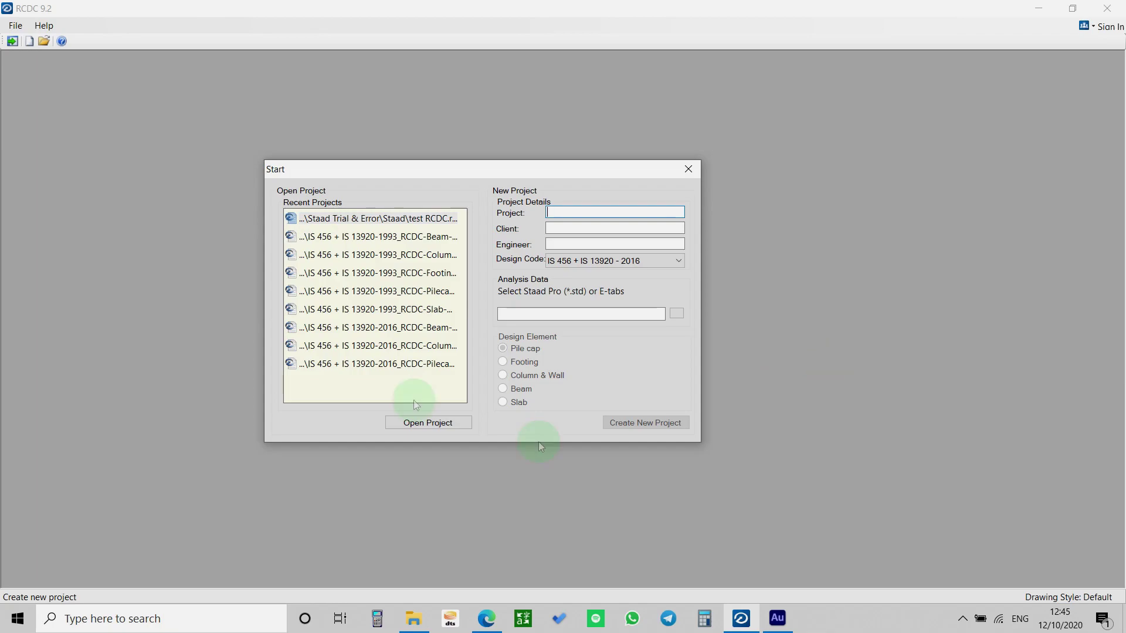
Fill in the new project details with project "Tutorial Design Kolom SCWB", client "A" and engineer "The Civilers"
drag(502, 167, 544, 159)
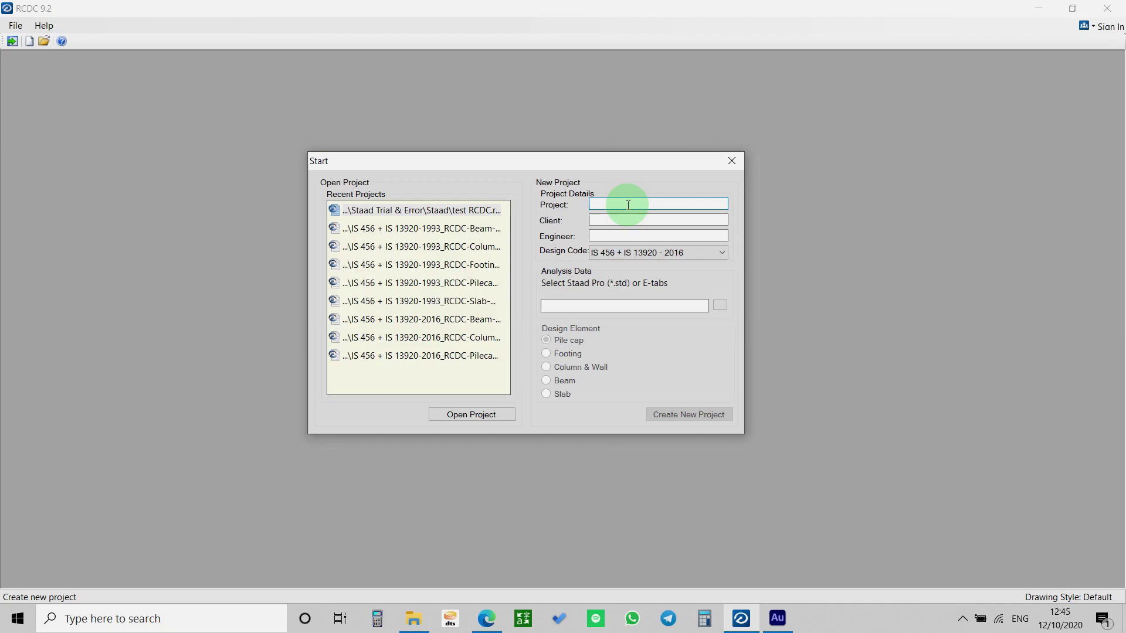
text(Tutorial Design Kolom SCWB)
click(627, 219)
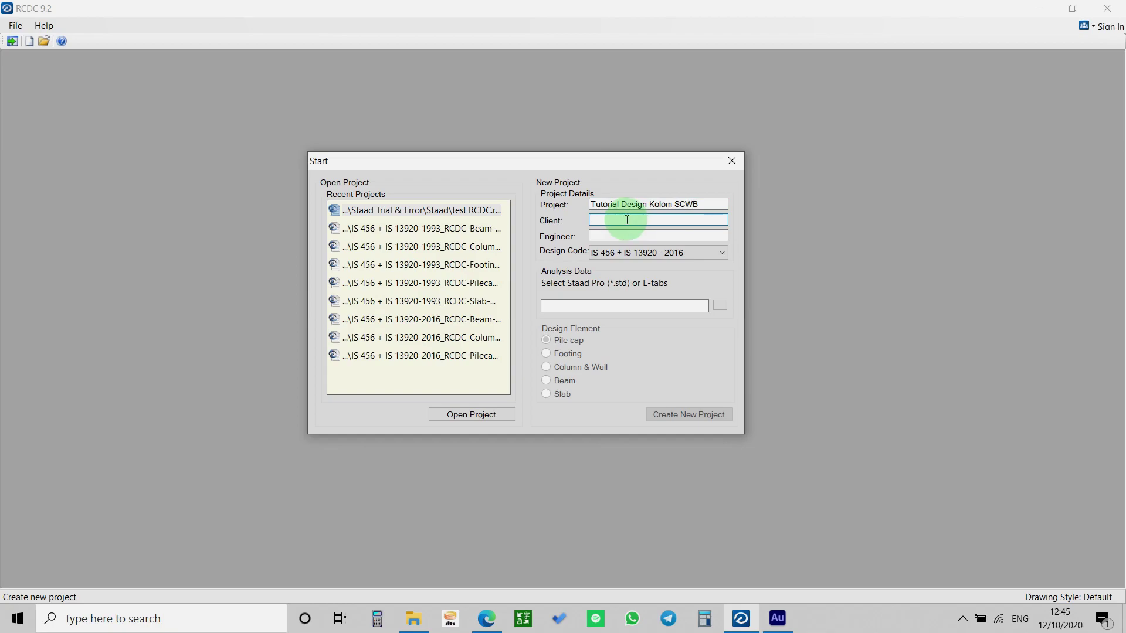
text(A)
key(Tab)
text(Rh)
key(BackSpace)
key(BackSpace)
text(R)
key(BackSpace)
text(T)
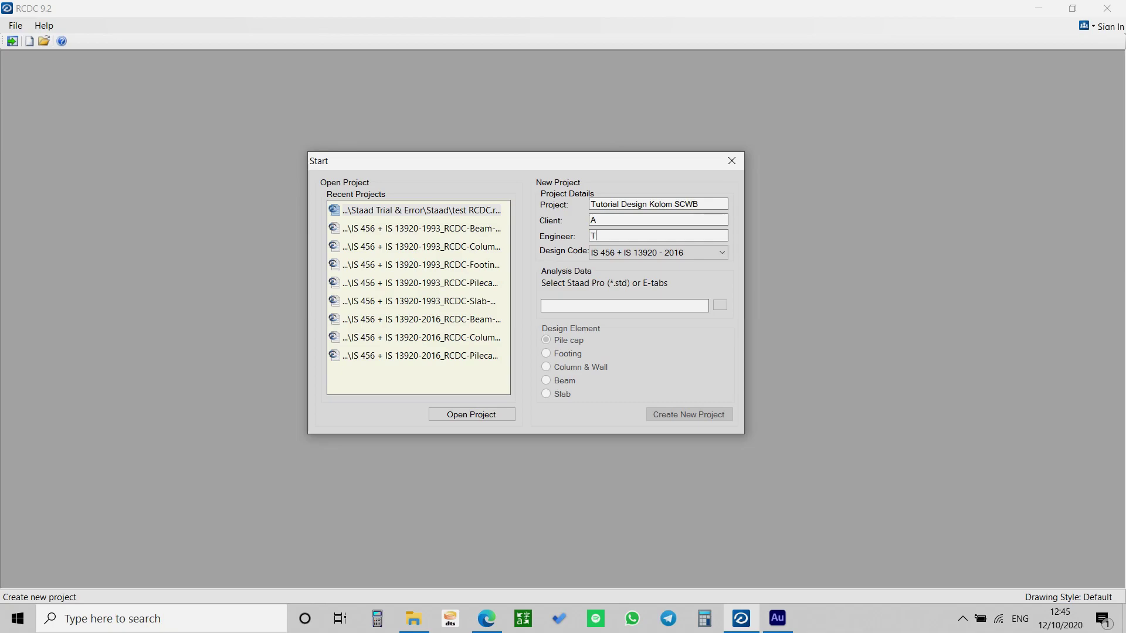
text(he Civilers)
Set the new project's design code to ACI 318M - 2014
click(620, 291)
click(678, 249)
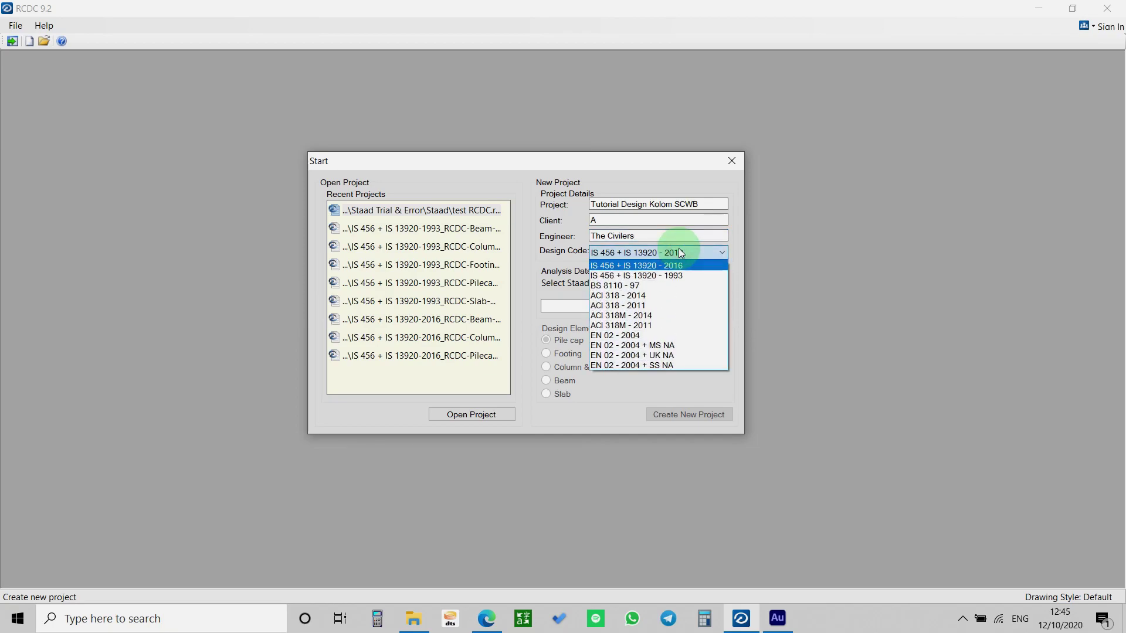
click(660, 315)
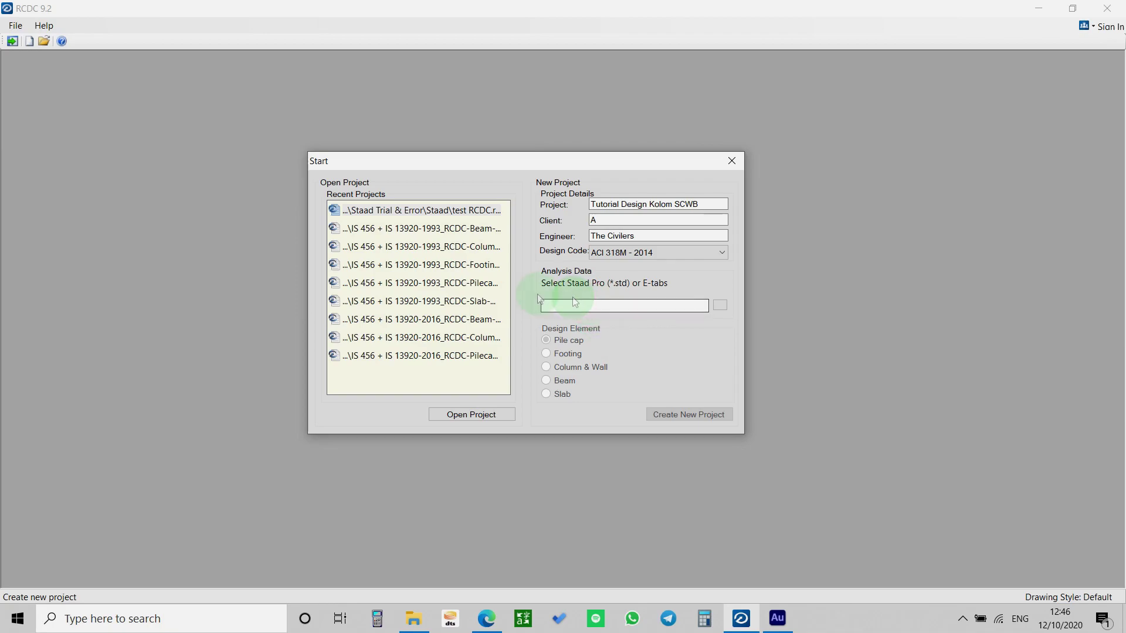
Load the STAAD model "Main Control Building AS per ACI 318-14" from the Staad folder as the analysis data
click(720, 307)
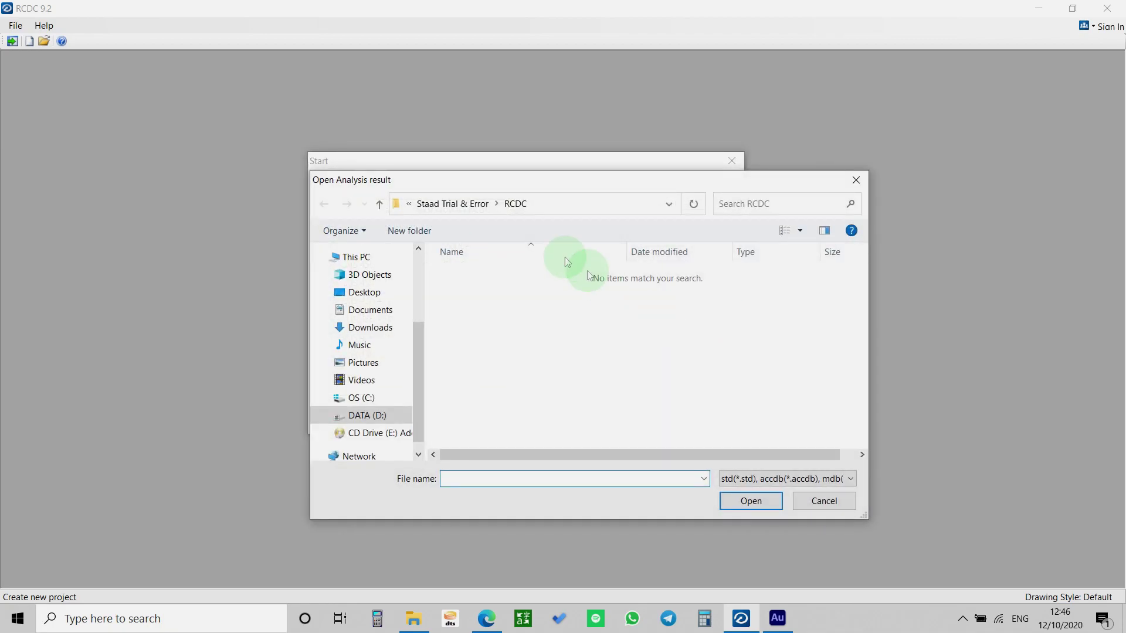
click(470, 204)
click(480, 289)
double_click(479, 290)
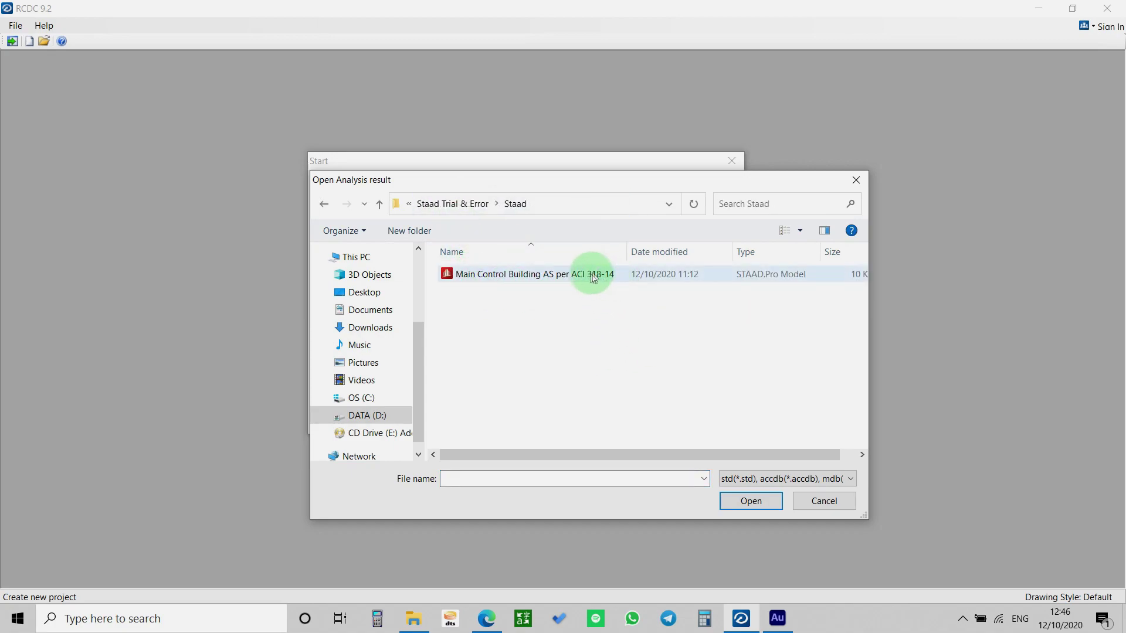
click(553, 273)
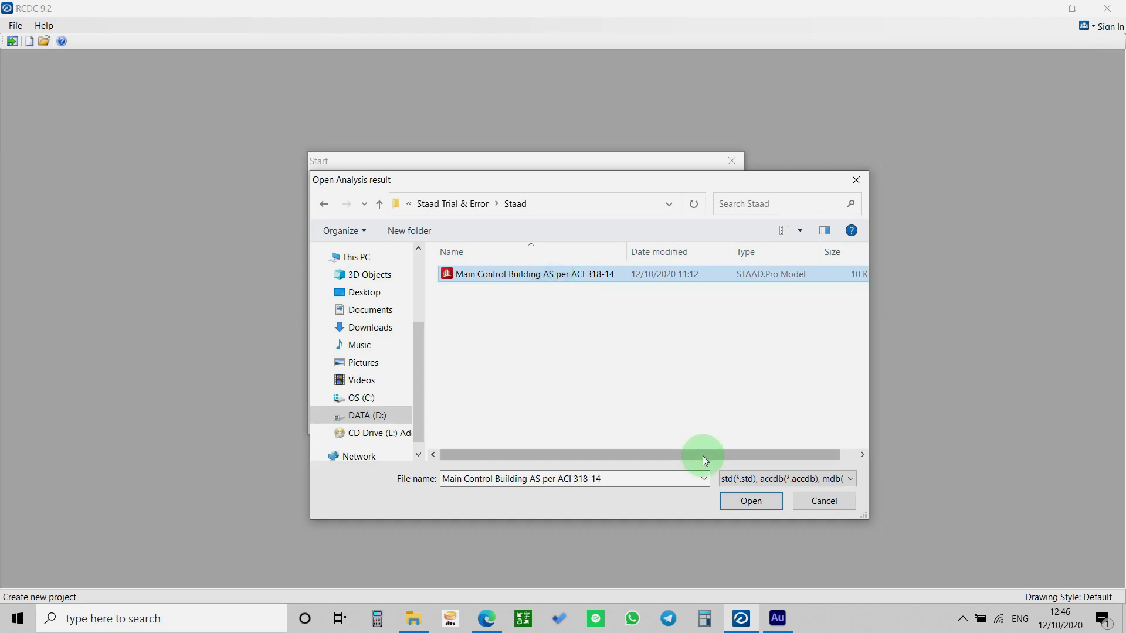
click(740, 500)
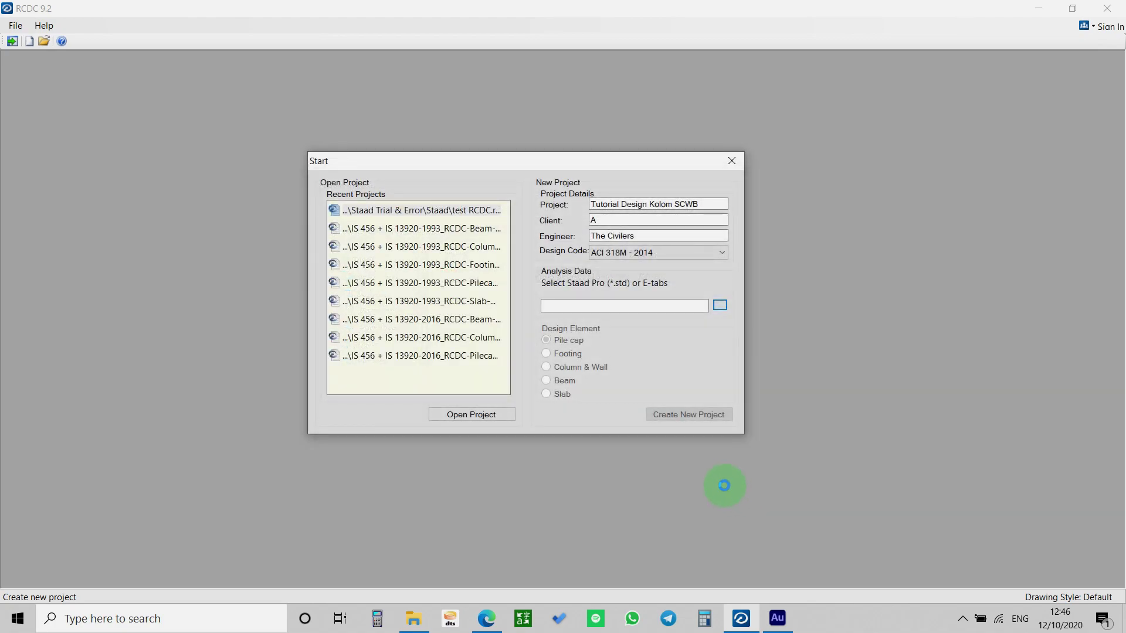
Choose Column & Wall as the design element and create the new project
drag(546, 160, 493, 142)
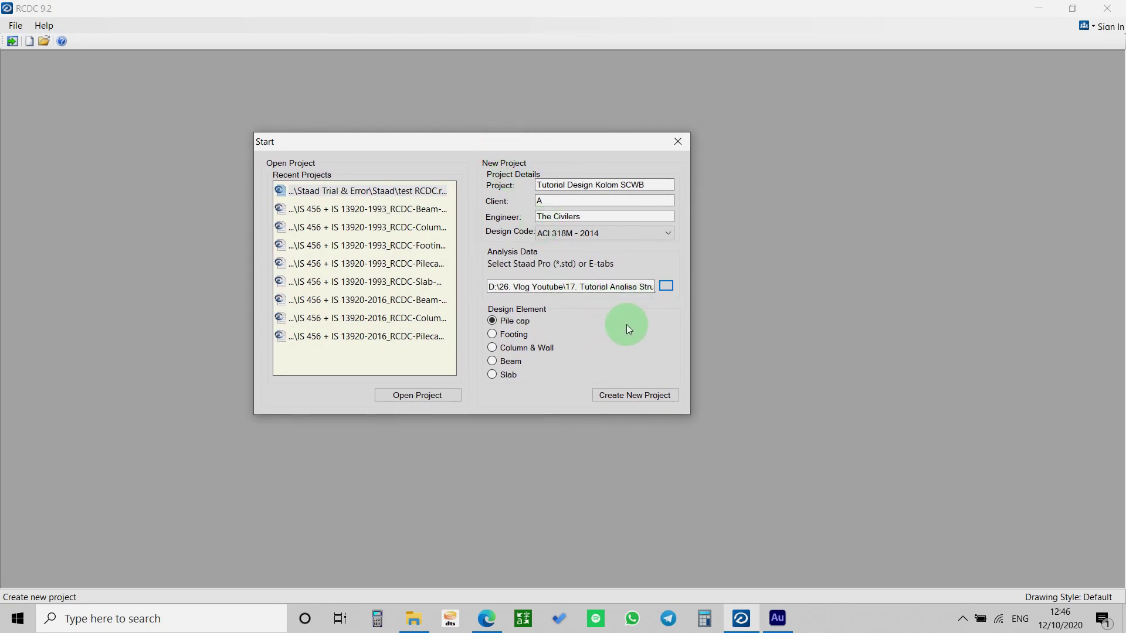
click(504, 351)
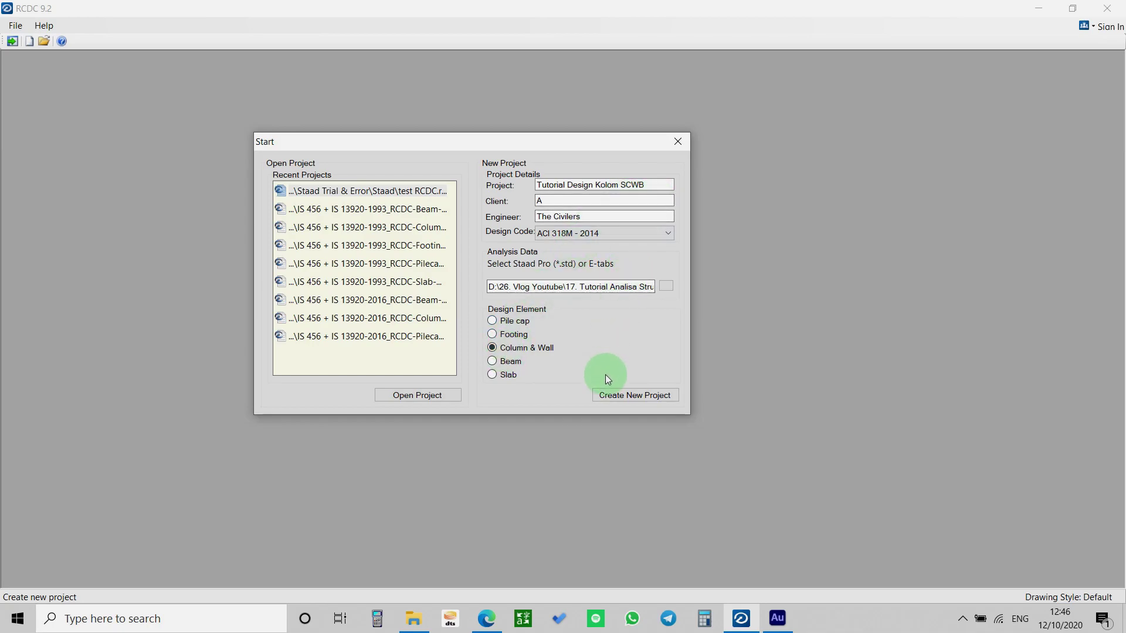
click(621, 399)
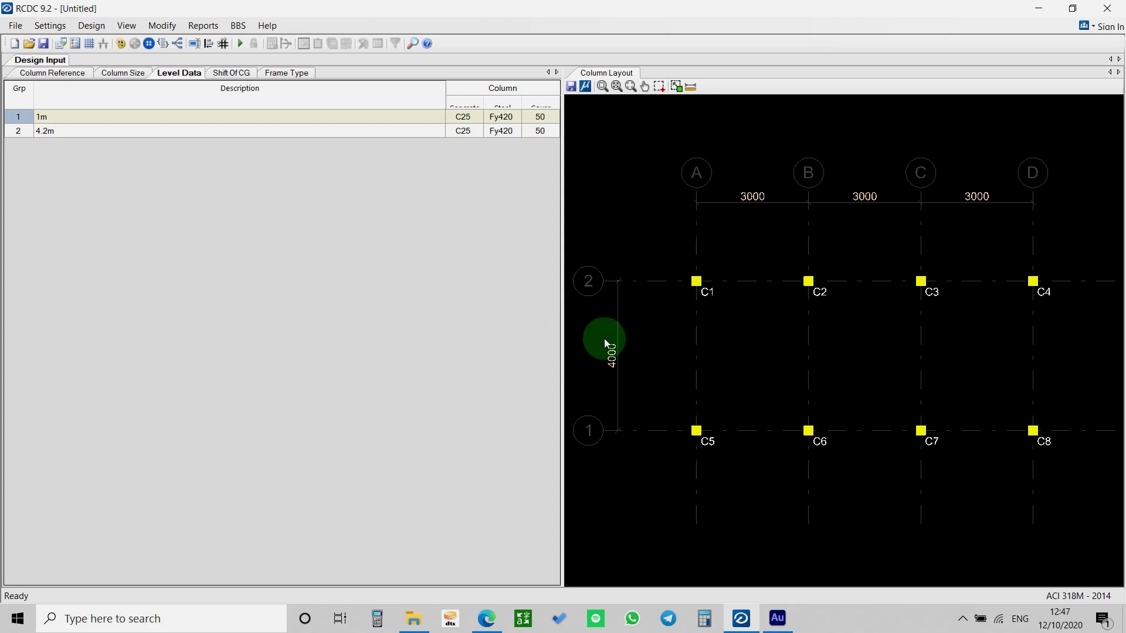
Examine the column layout plan and review the column reference, size, level data, CG shift and frame type inputs
scroll(687, 265, down, 1)
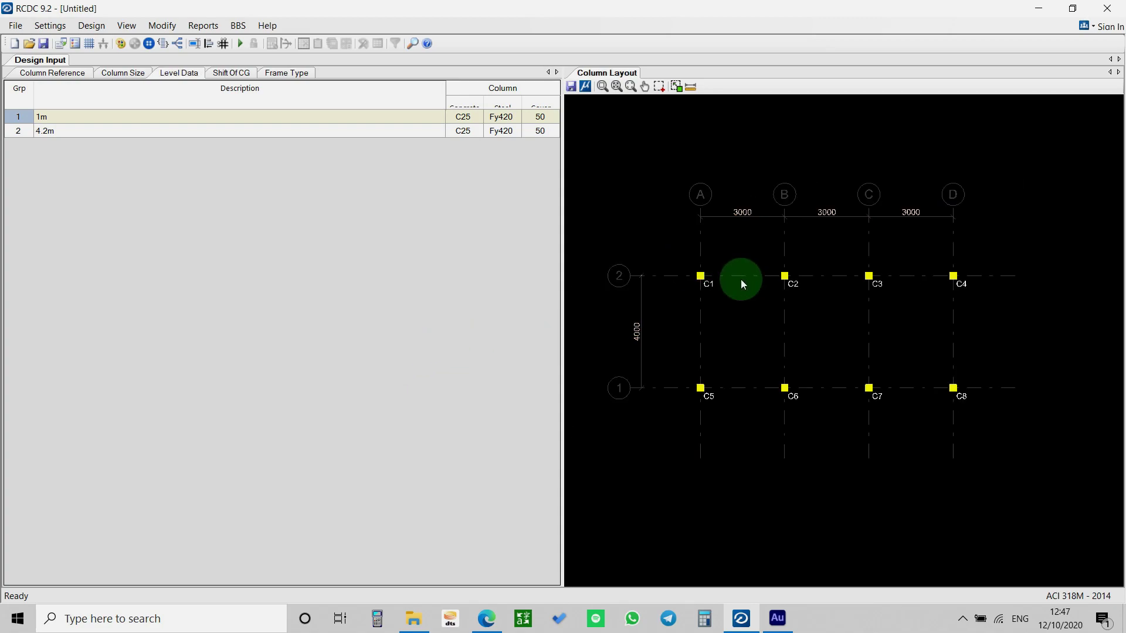
scroll(761, 303, up, 3)
scroll(764, 305, down, 3)
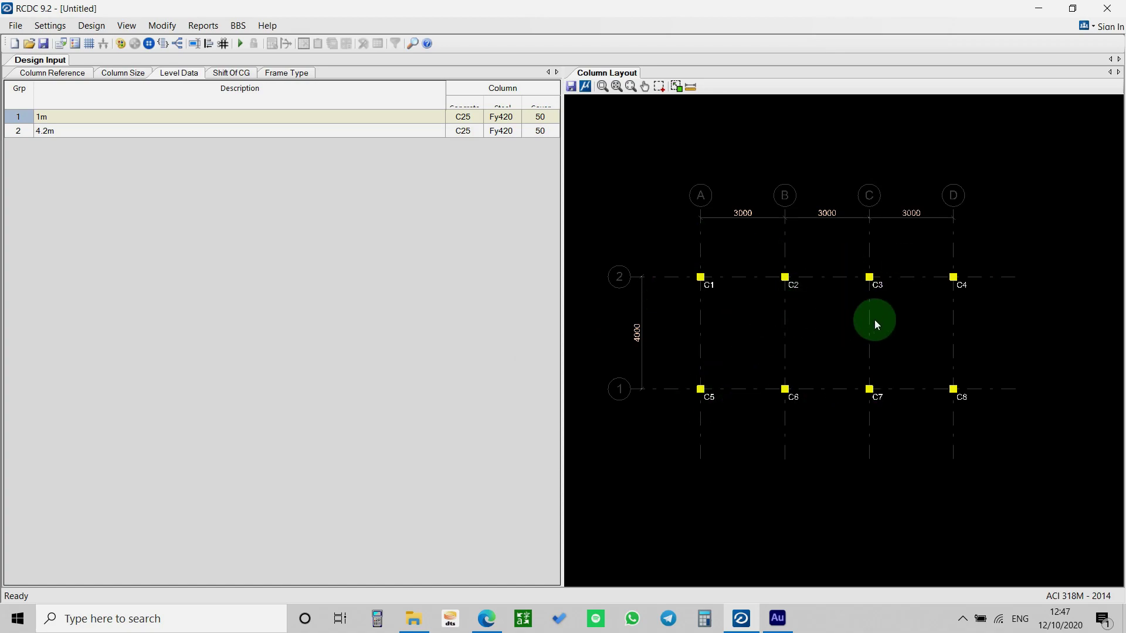
scroll(803, 341, up, 3)
scroll(845, 343, down, 2)
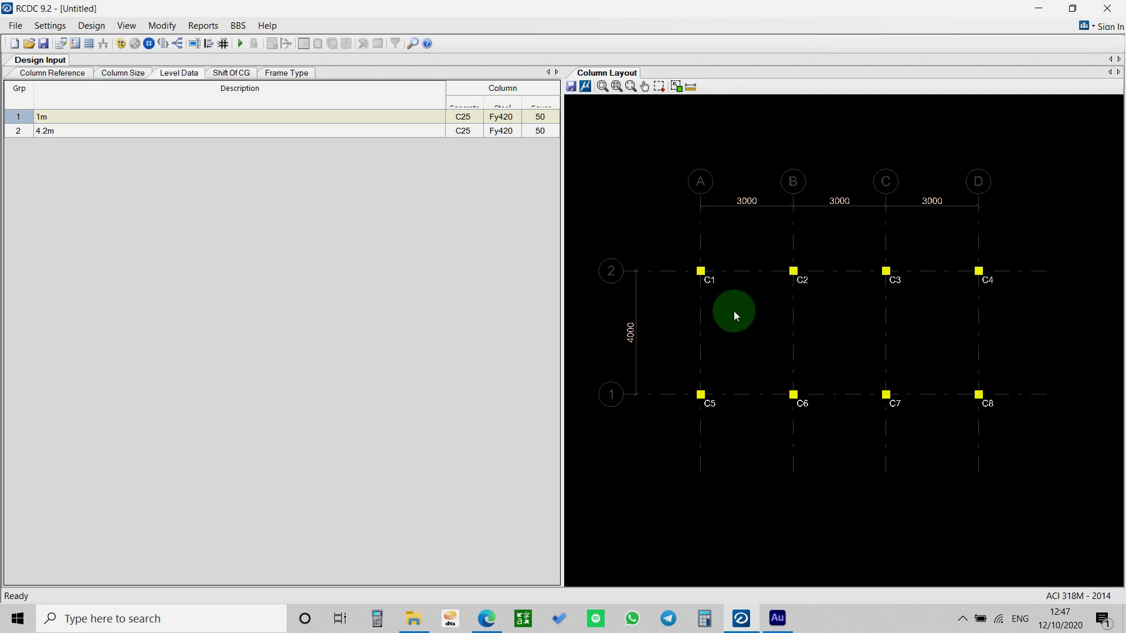
click(53, 73)
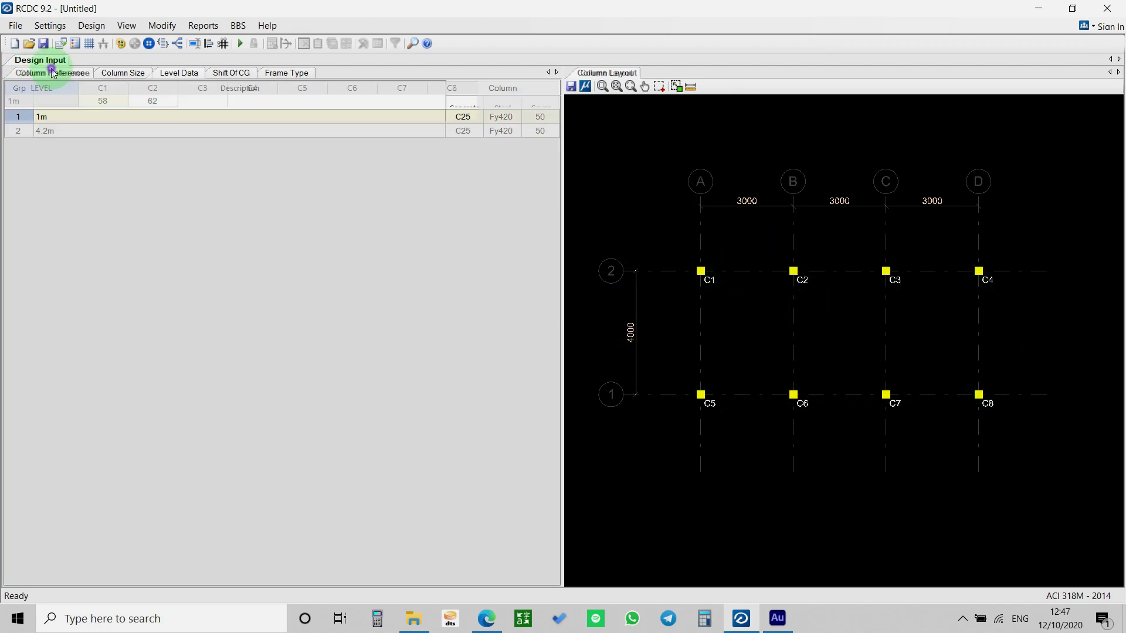
click(123, 73)
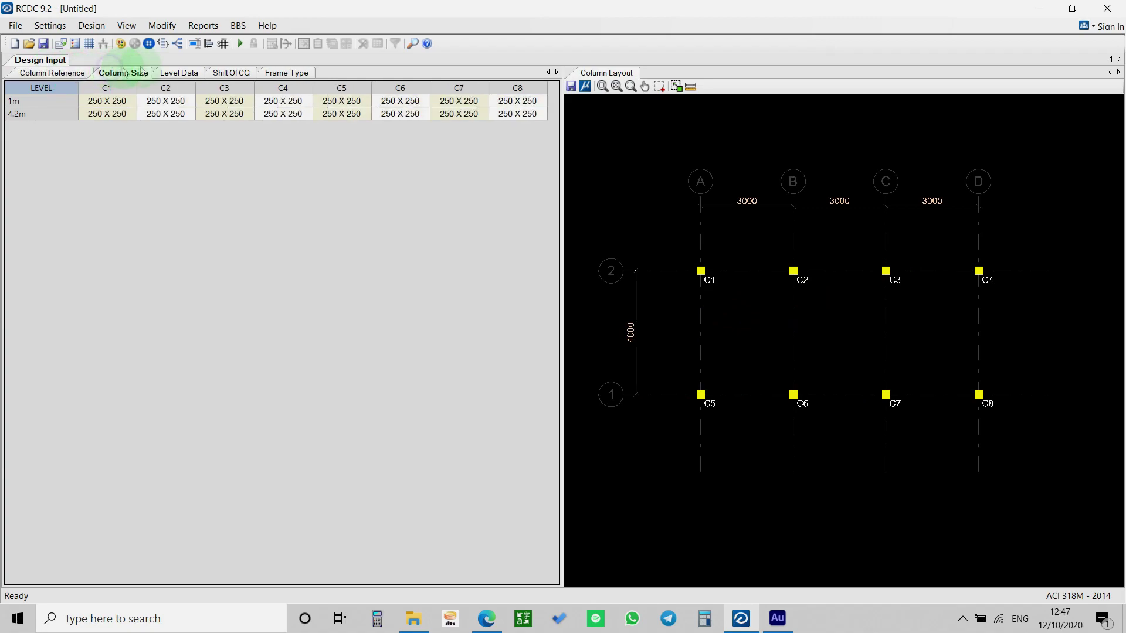
click(170, 74)
click(68, 75)
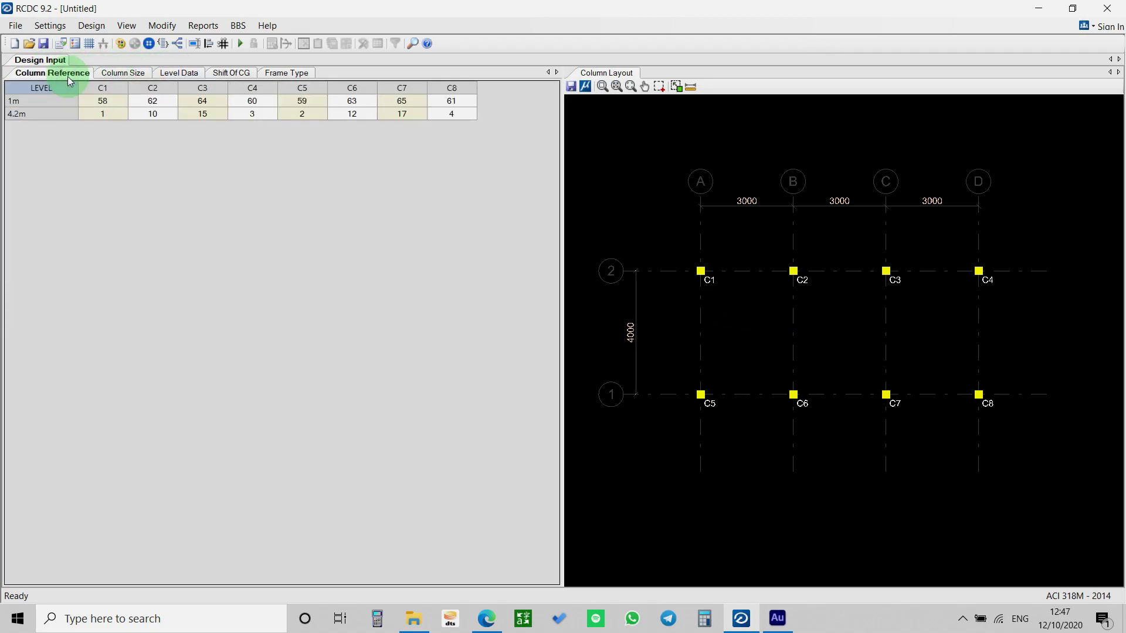
click(125, 74)
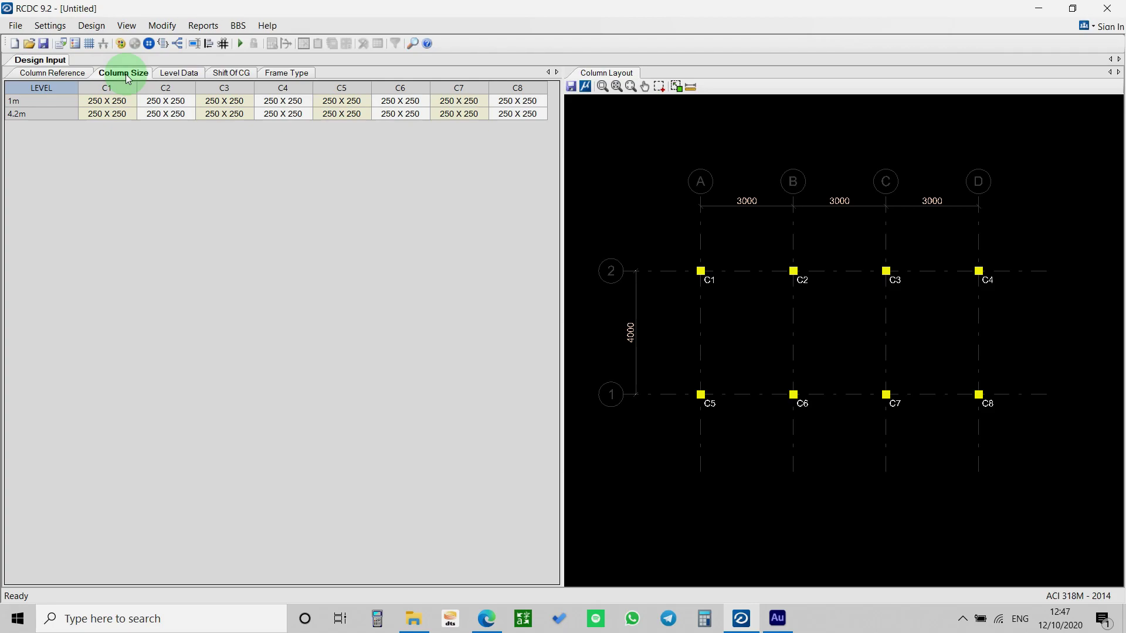
click(104, 114)
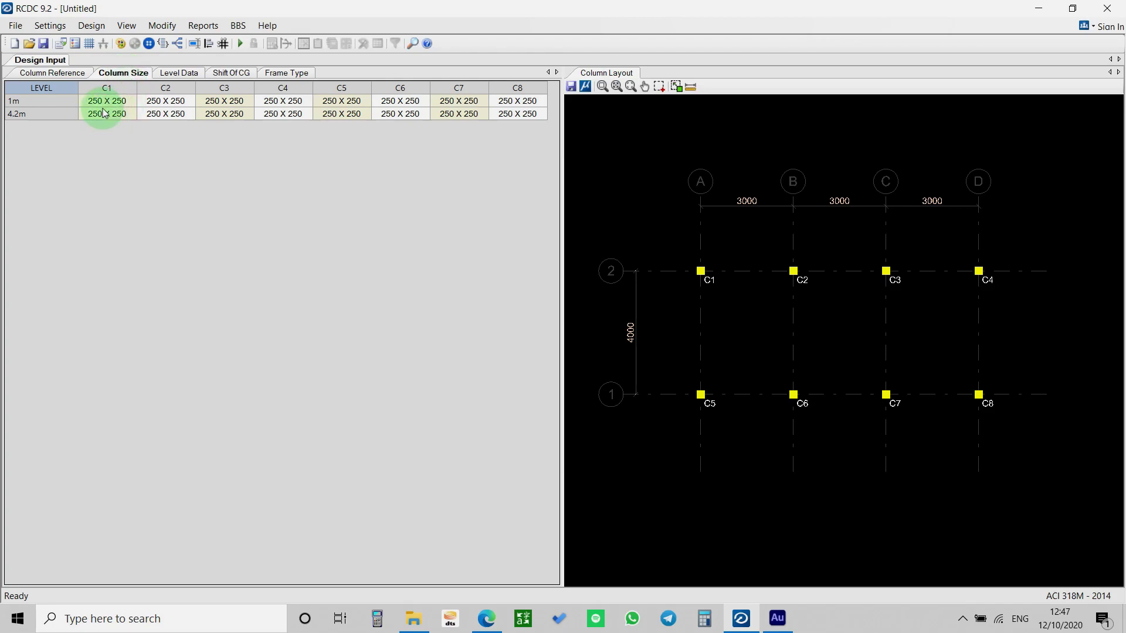
click(180, 74)
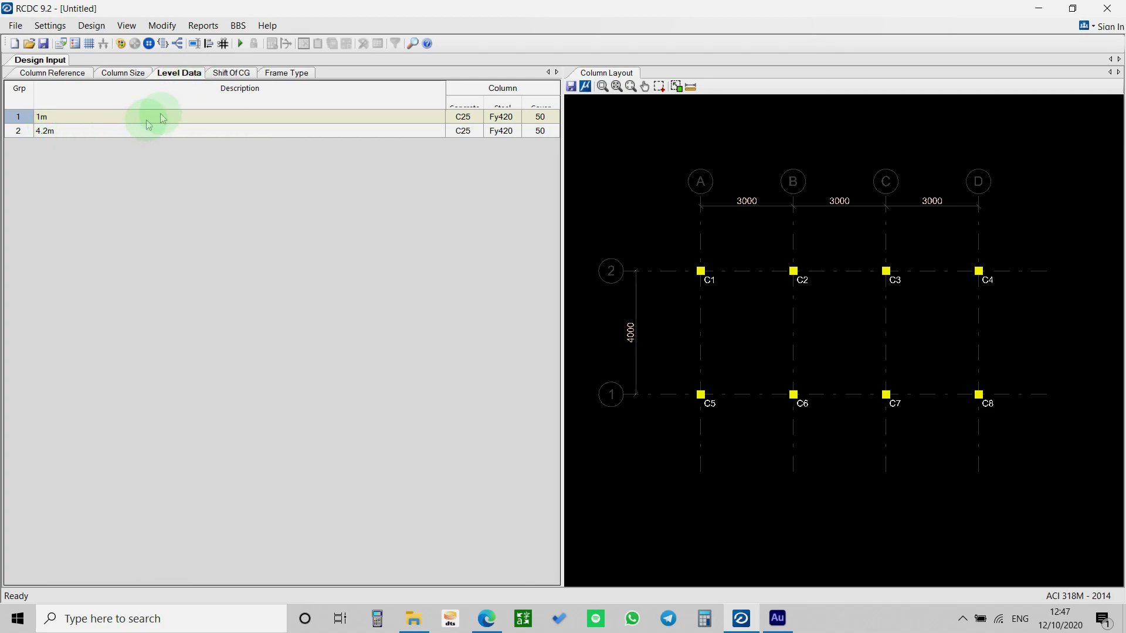
click(232, 73)
click(269, 73)
click(218, 73)
click(179, 72)
click(115, 73)
click(26, 73)
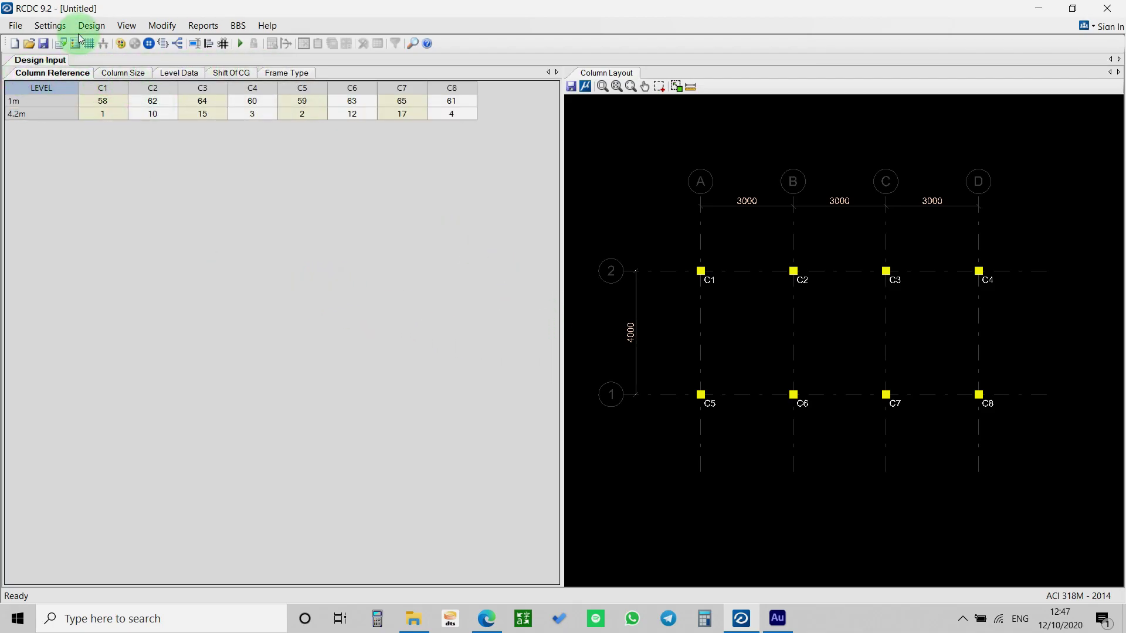
Open the design settings and enable ductile design for the columns
click(59, 27)
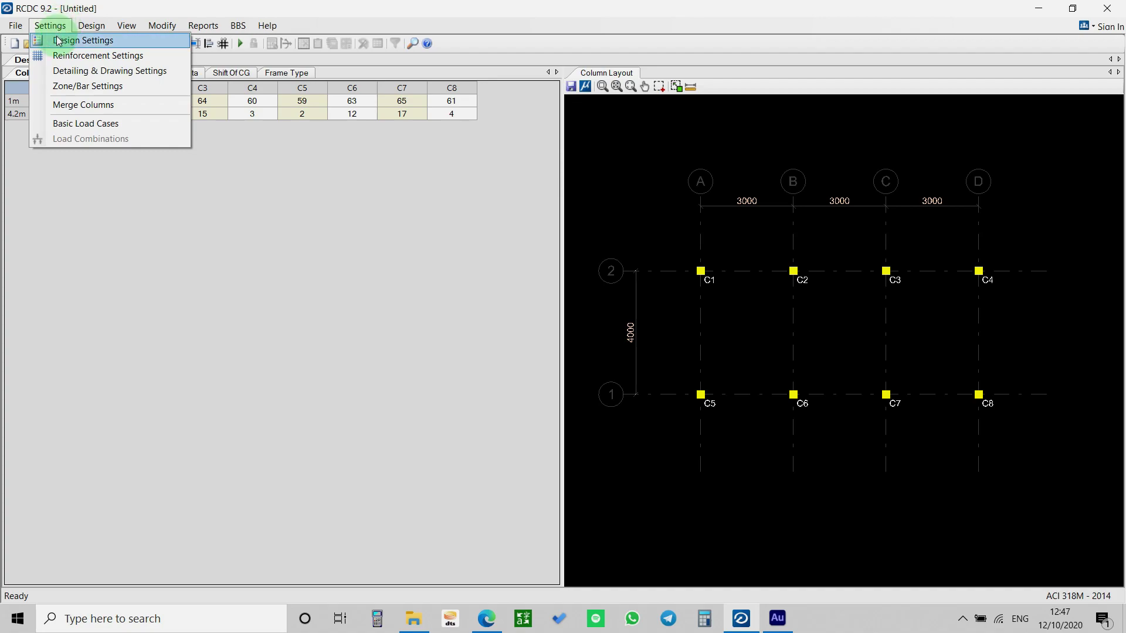
click(113, 223)
click(61, 28)
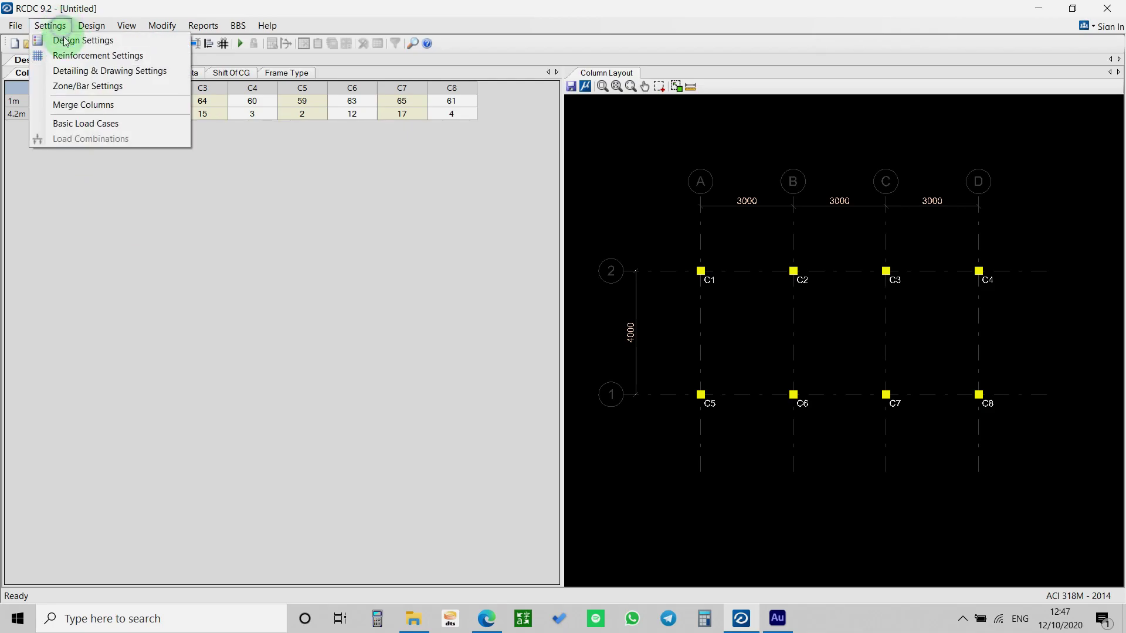
click(79, 42)
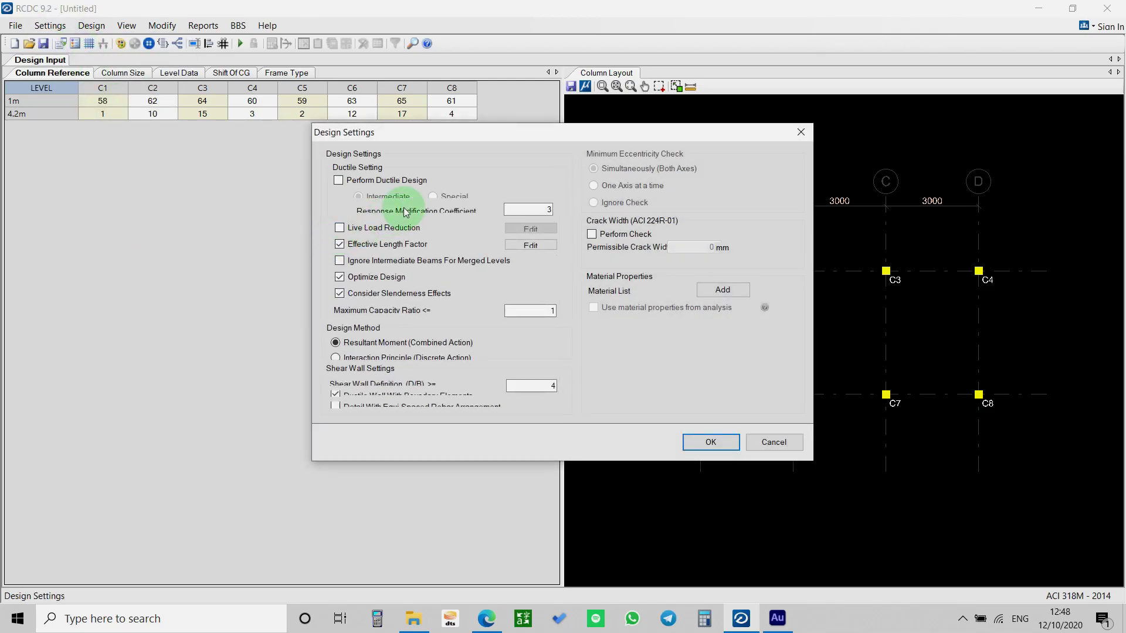
drag(551, 134, 421, 135)
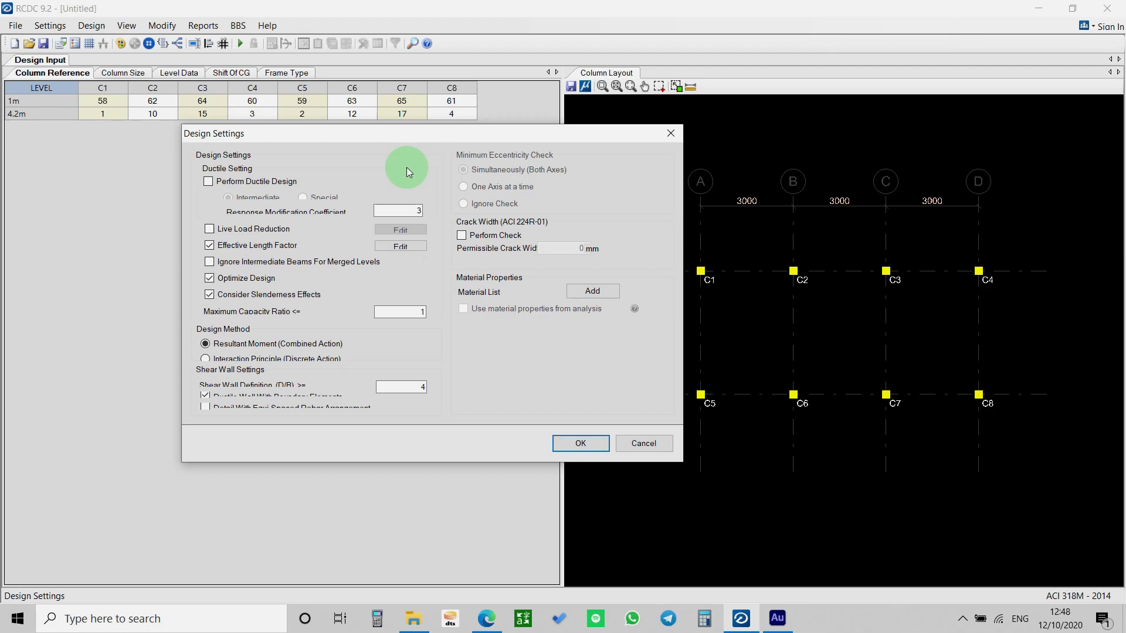
drag(426, 137, 356, 161)
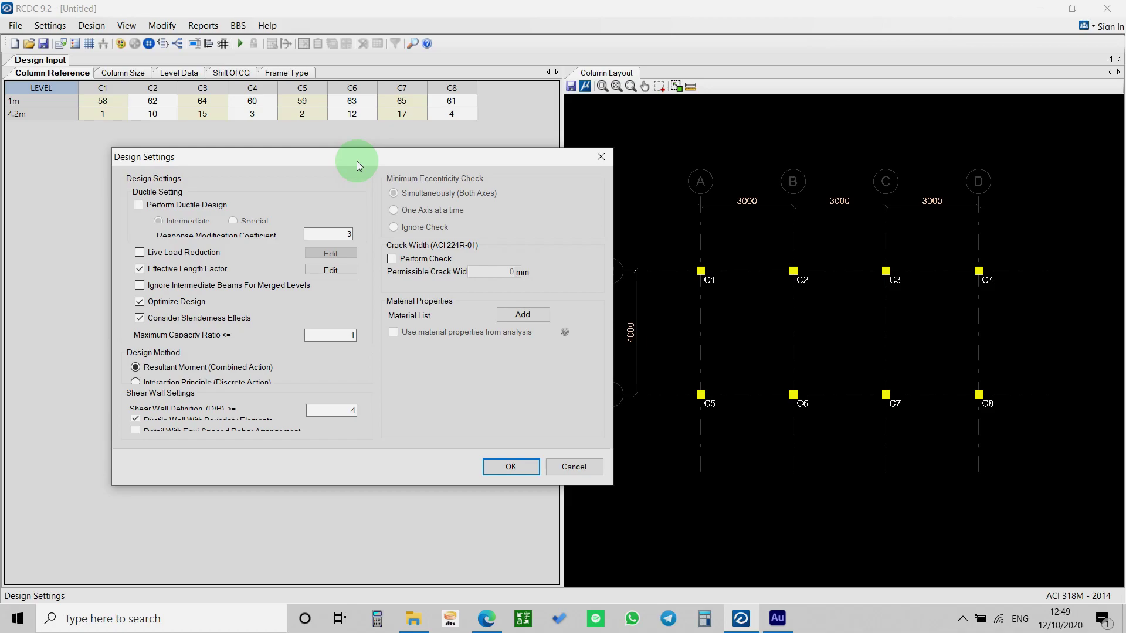
drag(356, 161, 384, 151)
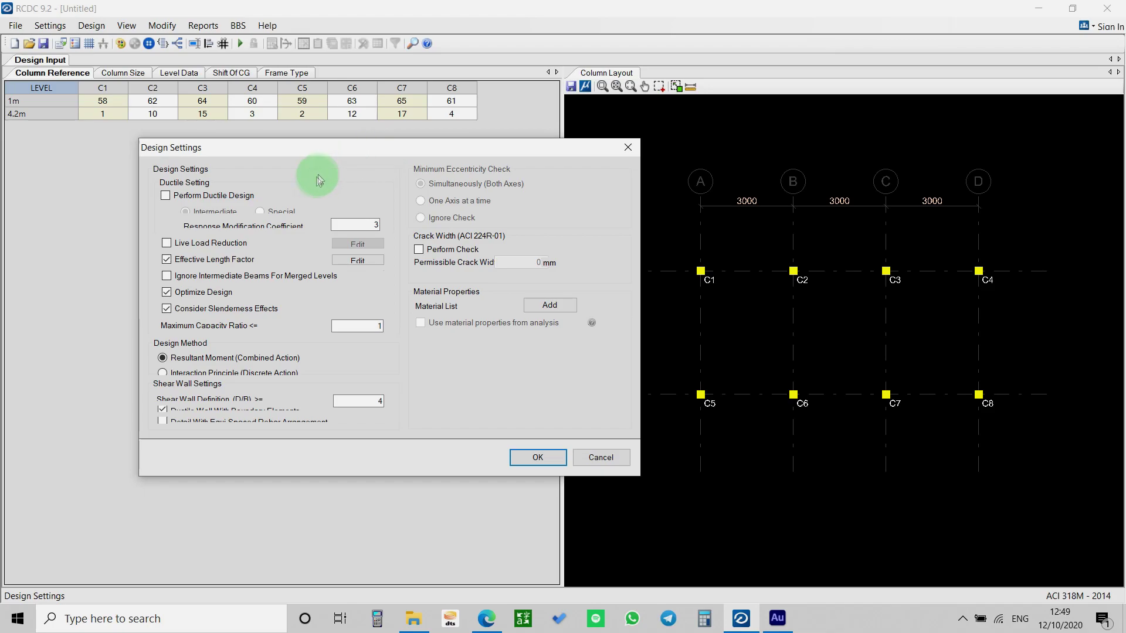
click(219, 196)
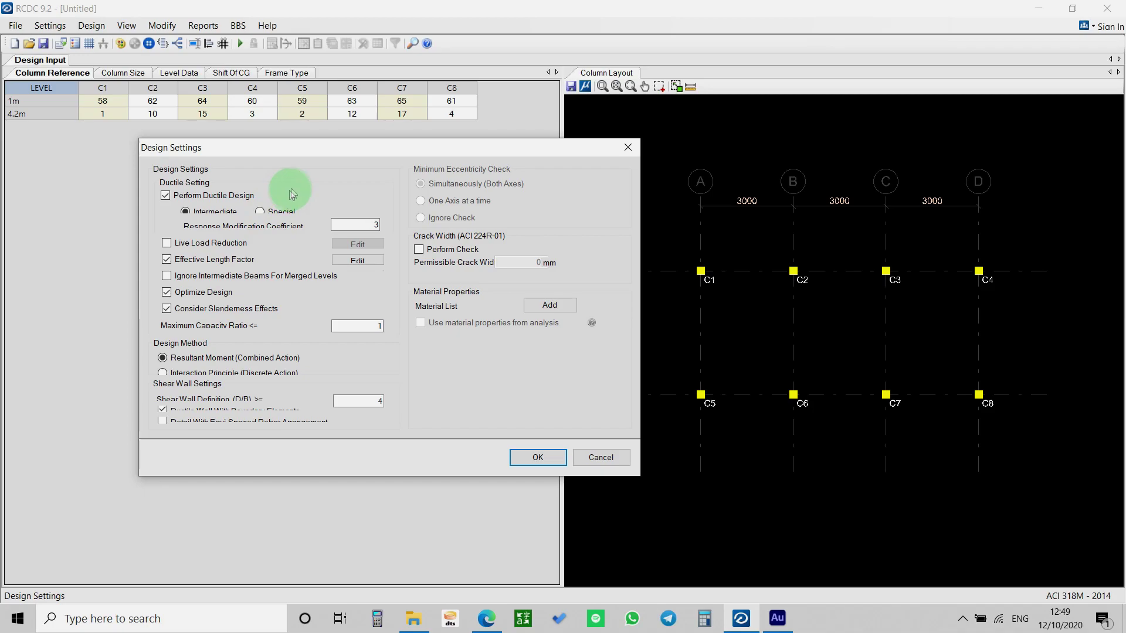
Choose the Special ductile category and set the response modification coefficient to 8
drag(312, 156, 313, 149)
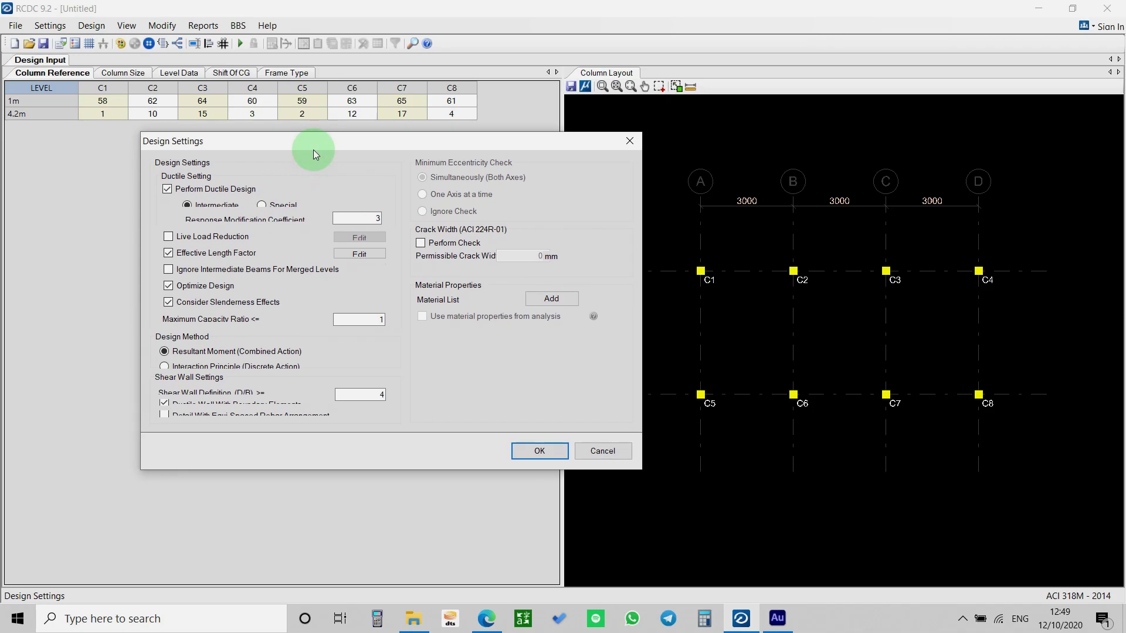
click(265, 204)
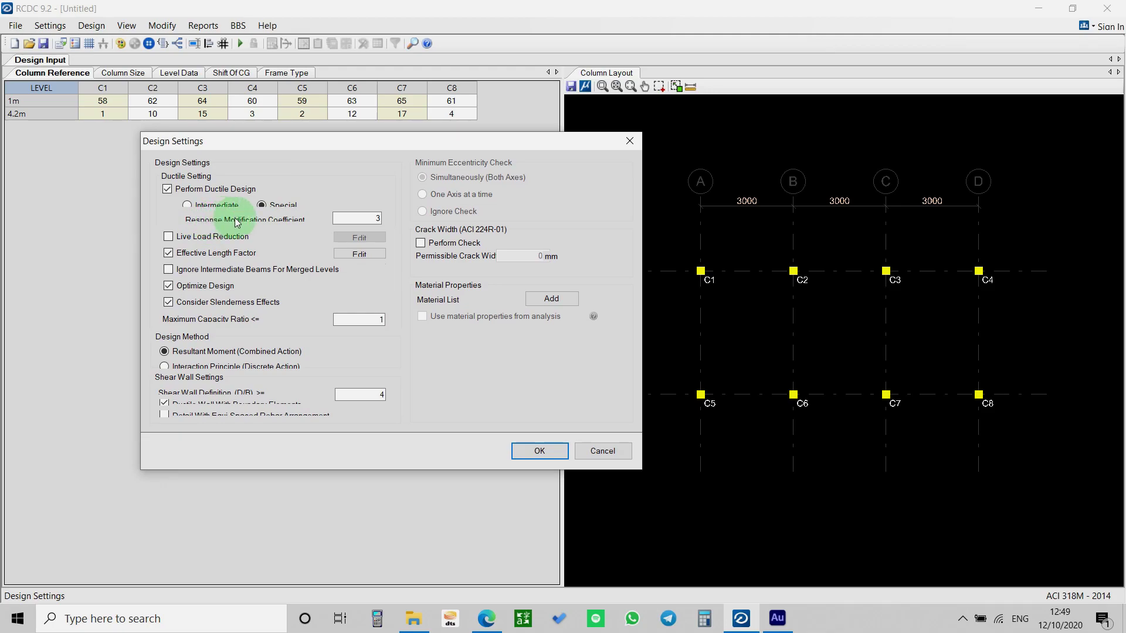
double_click(374, 218)
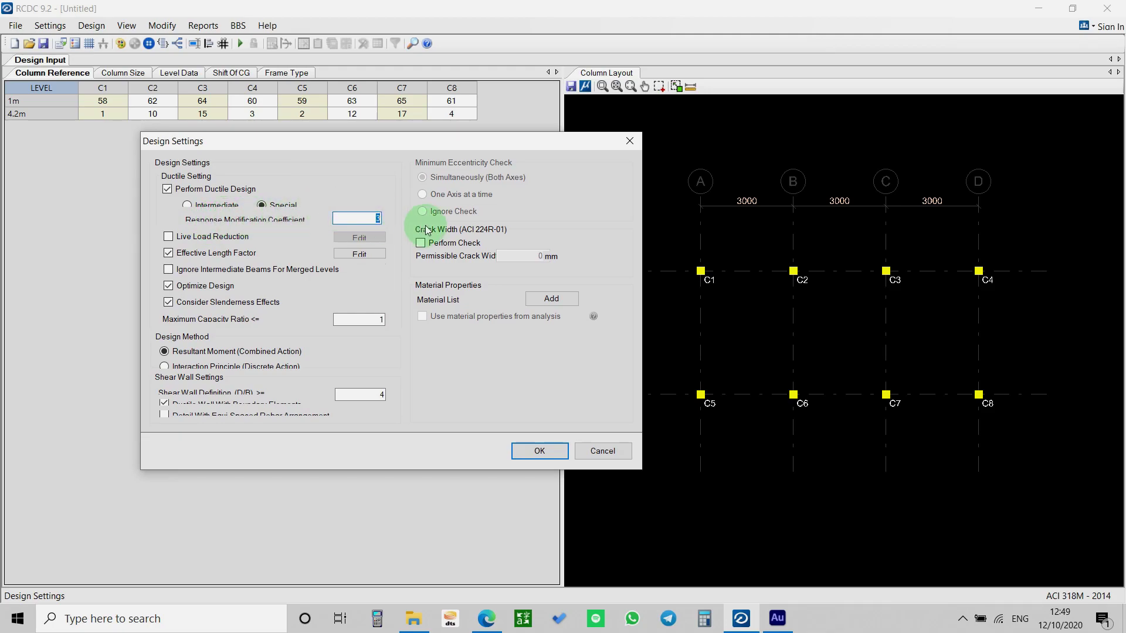
text(8)
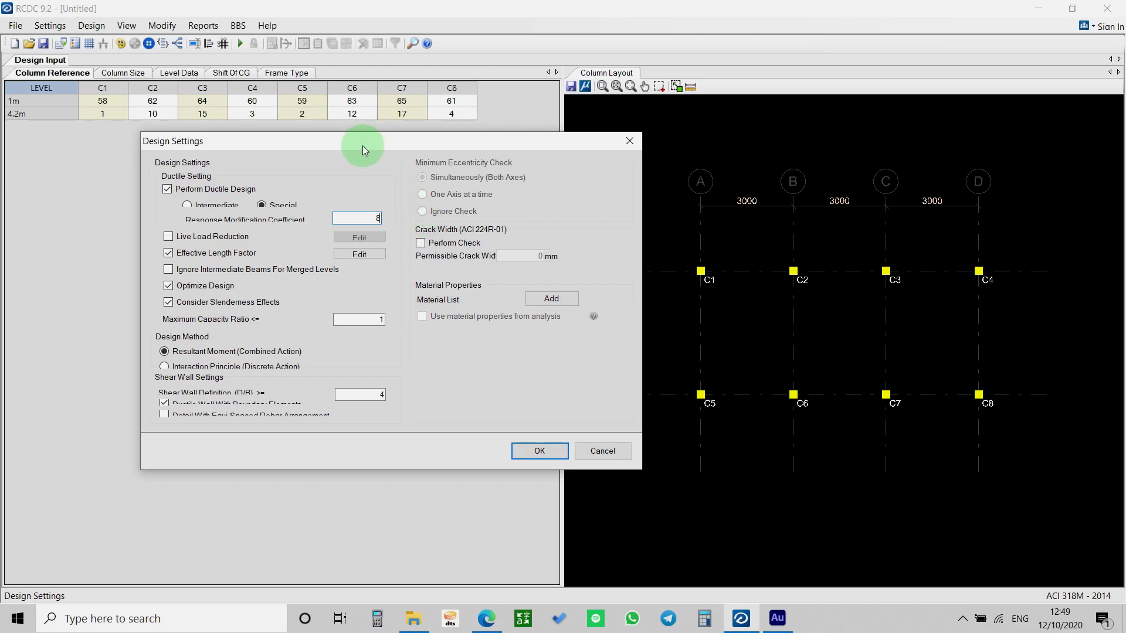
drag(362, 146, 362, 133)
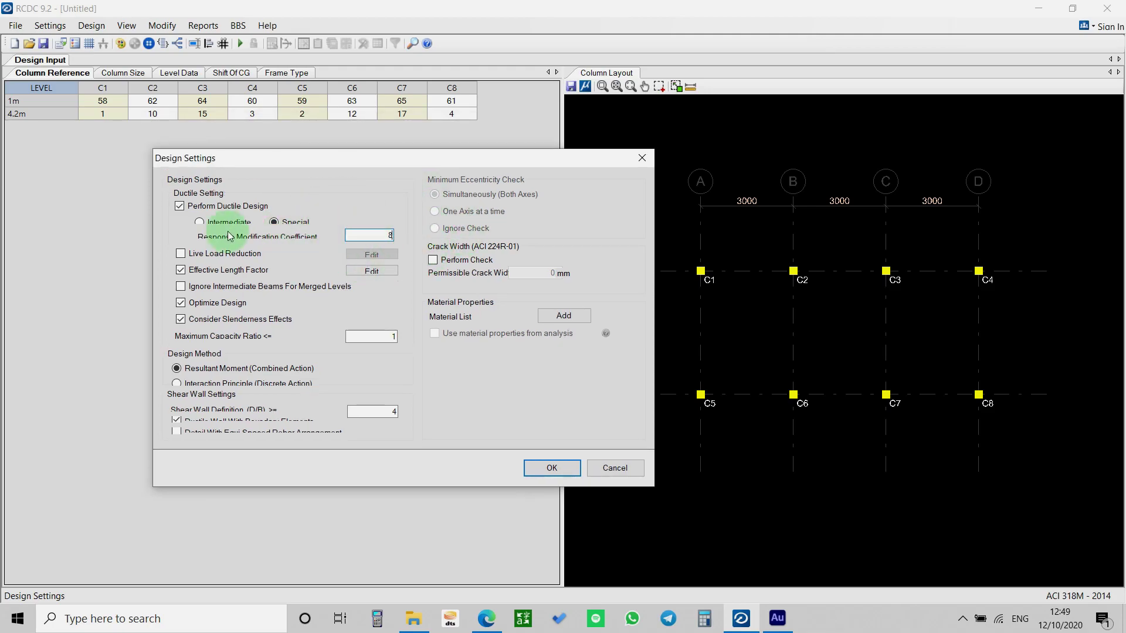
Try live load reduction, inspect the reduction percentages per supported level, and disable the option again
click(251, 257)
click(242, 258)
click(243, 259)
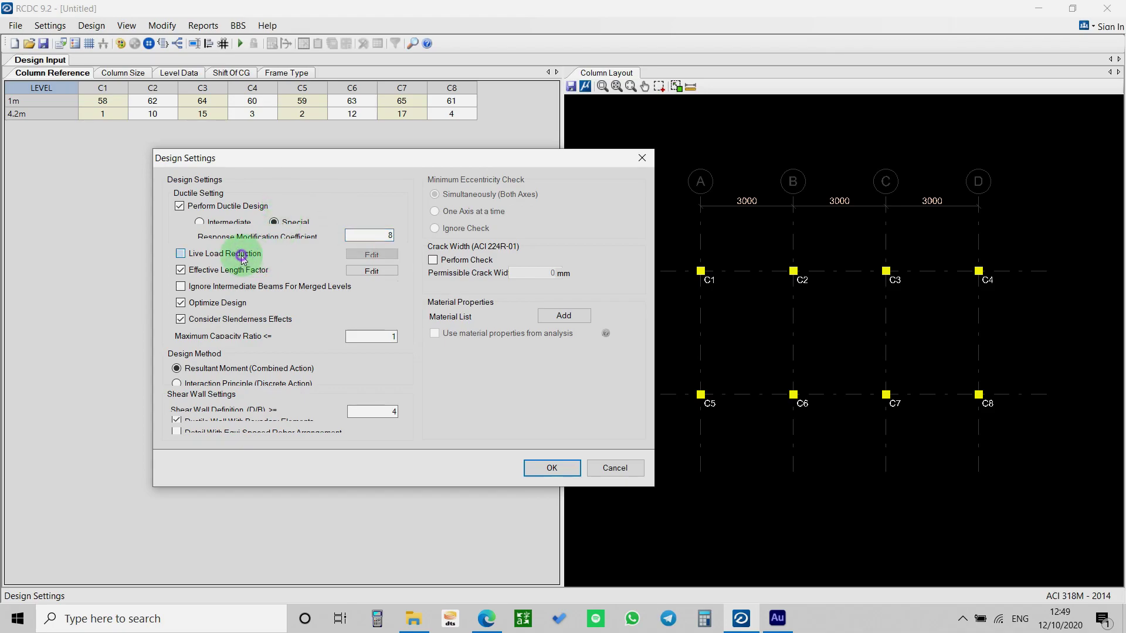
click(360, 256)
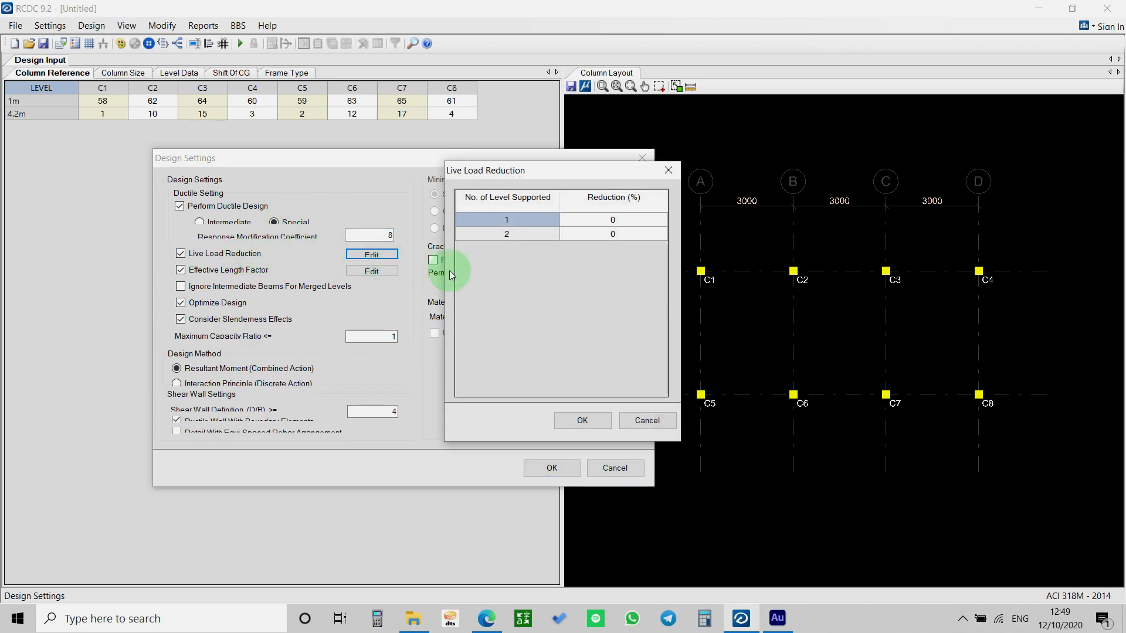
click(665, 173)
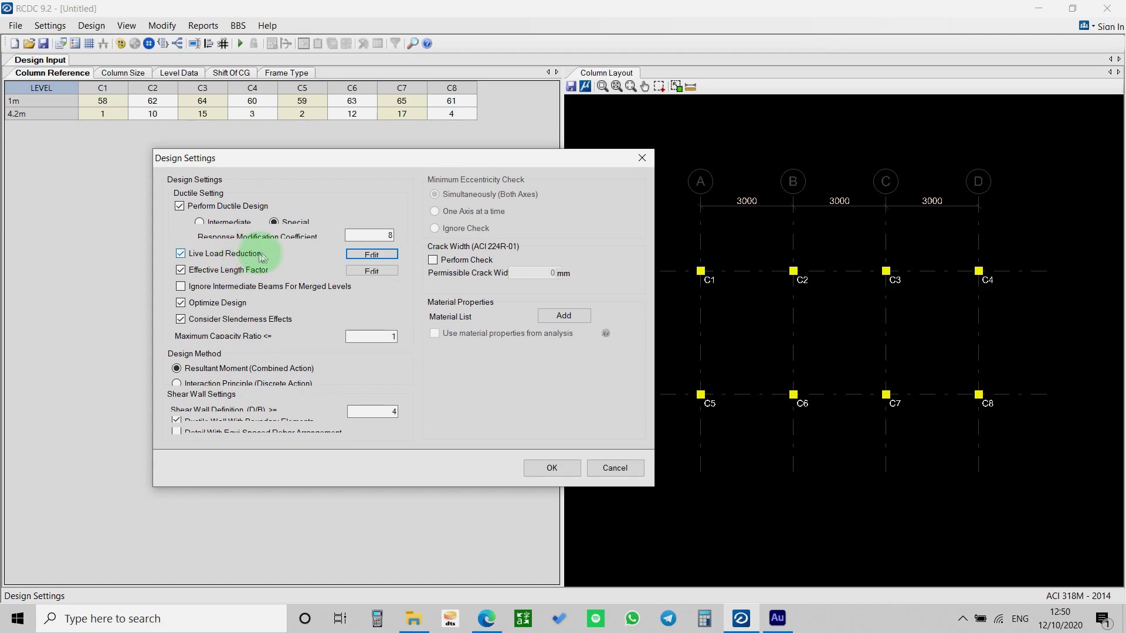
click(212, 254)
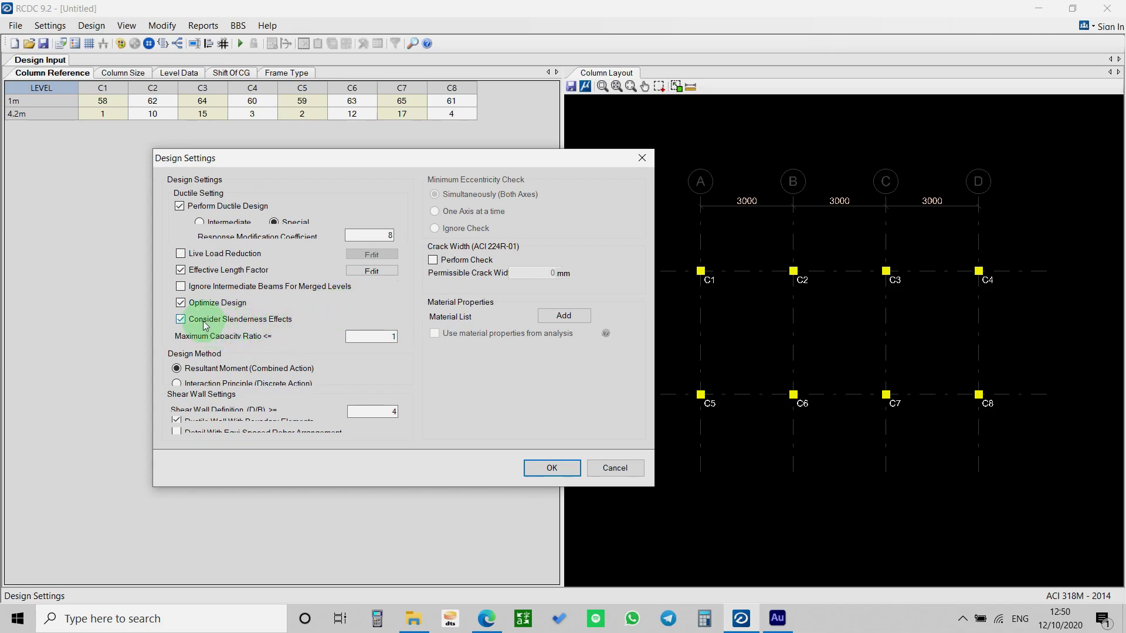
Check the maximum capacity ratio and accept the design settings
double_click(391, 337)
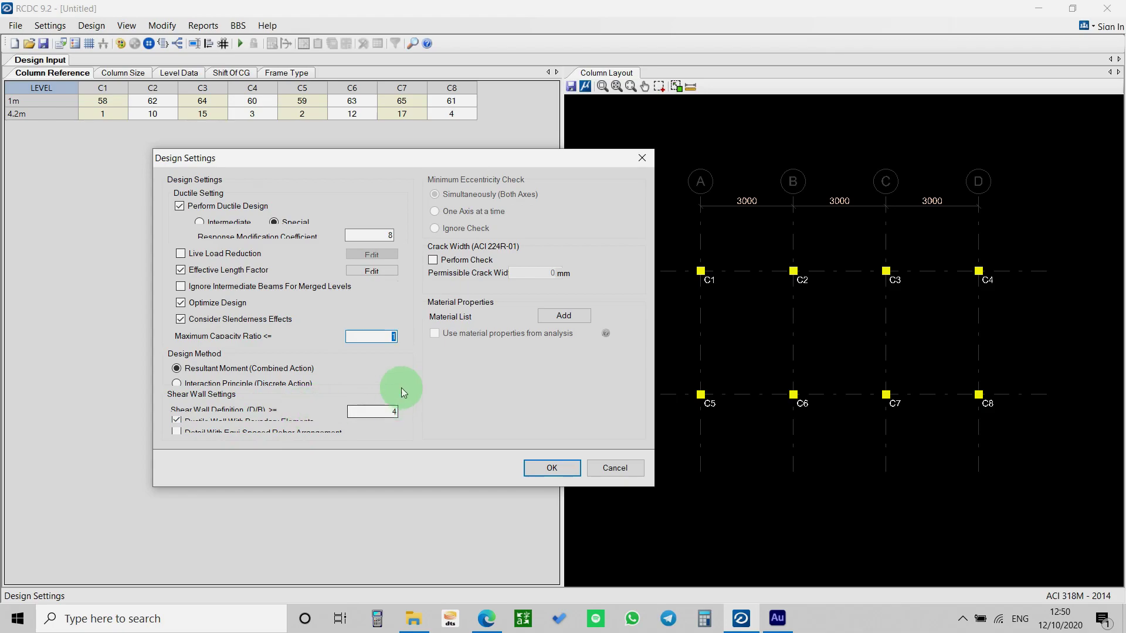
drag(377, 164, 317, 154)
click(499, 460)
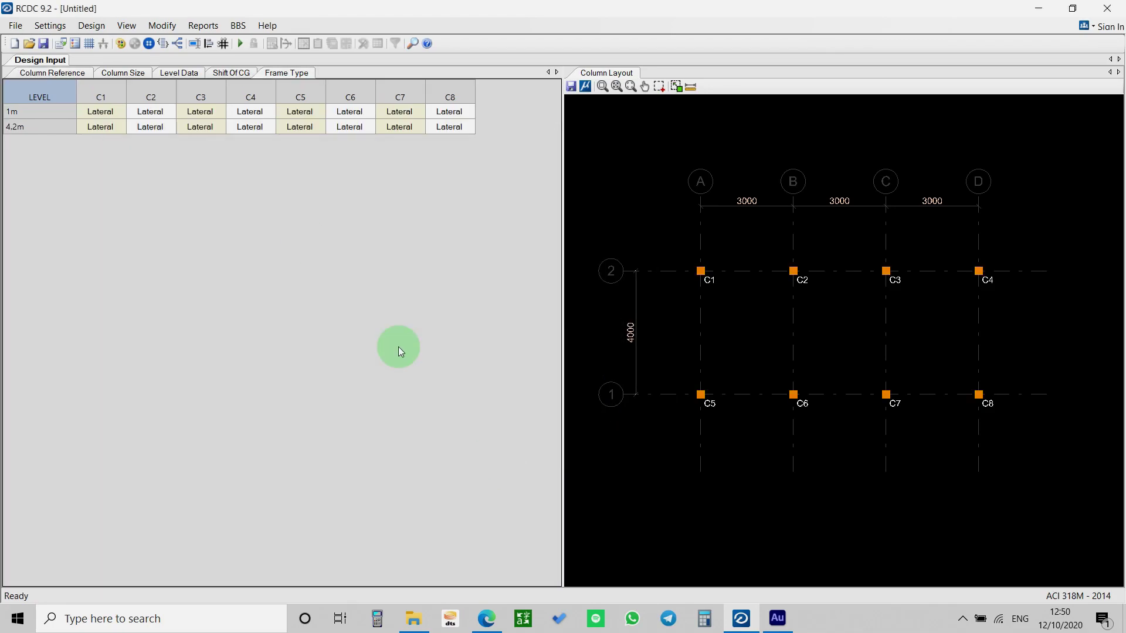
Open the reinforcement settings and set the maximum column steel percentage to 2
click(49, 26)
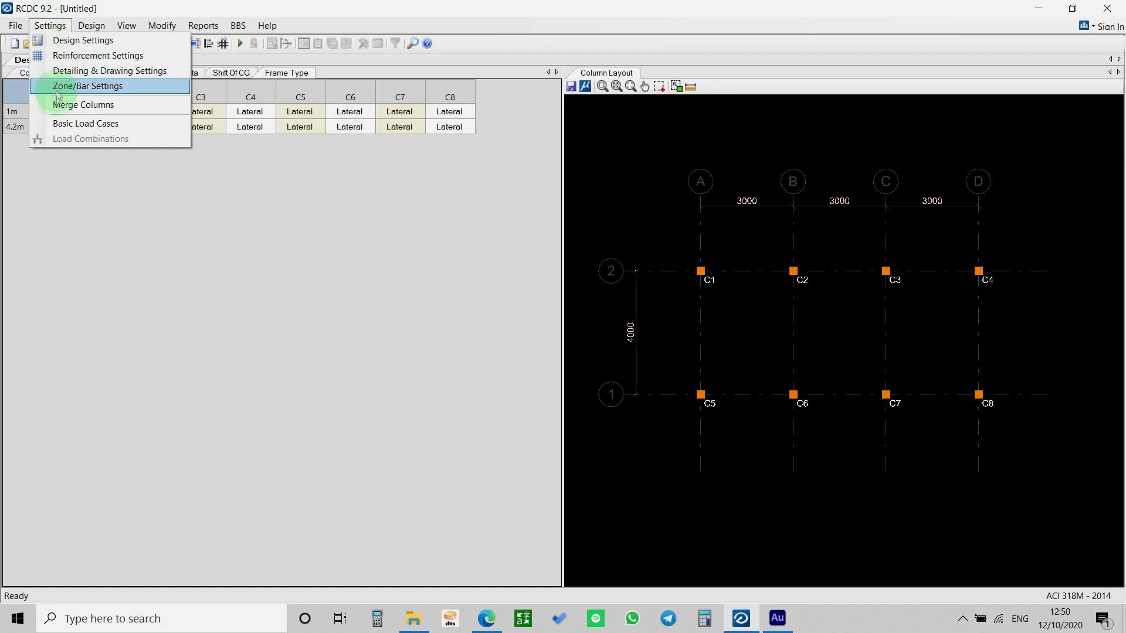
click(84, 55)
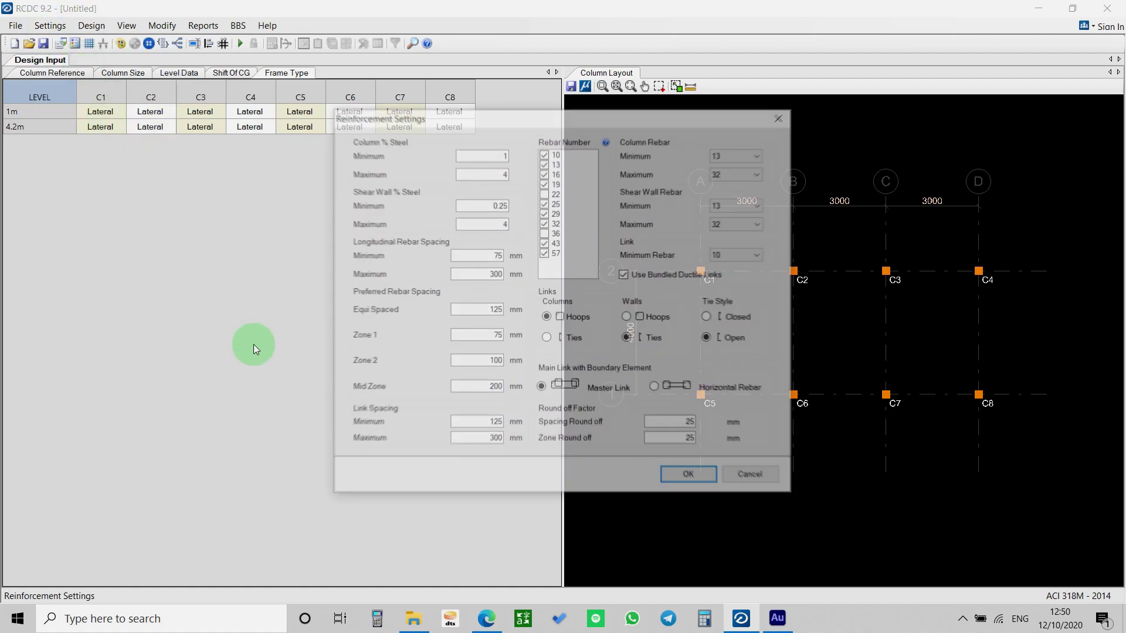
drag(452, 115, 257, 135)
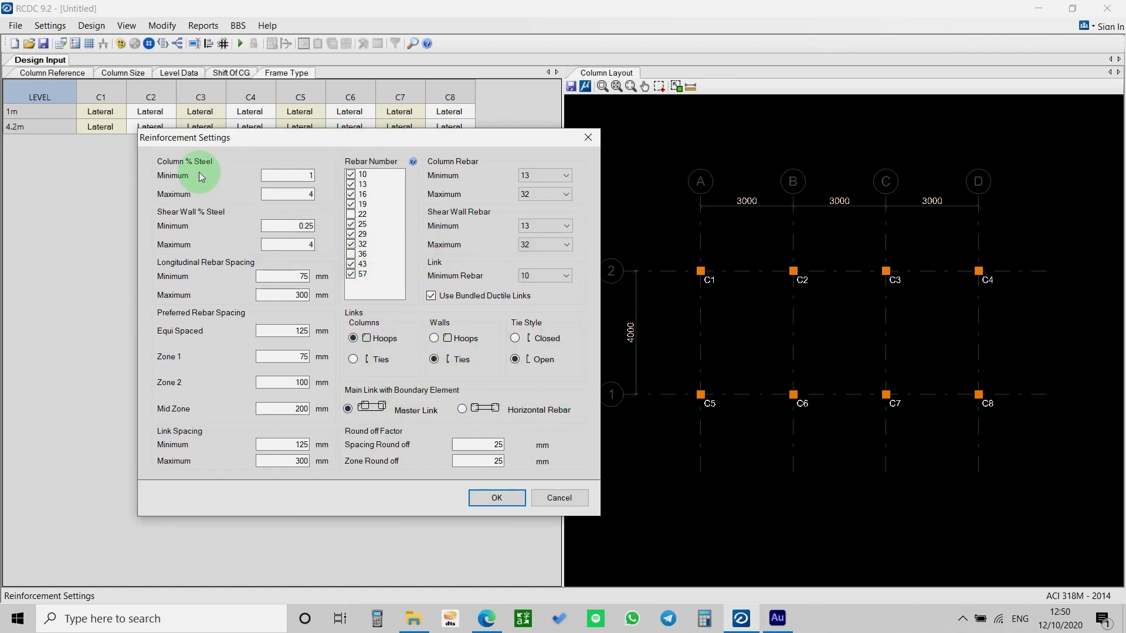
drag(231, 141, 245, 149)
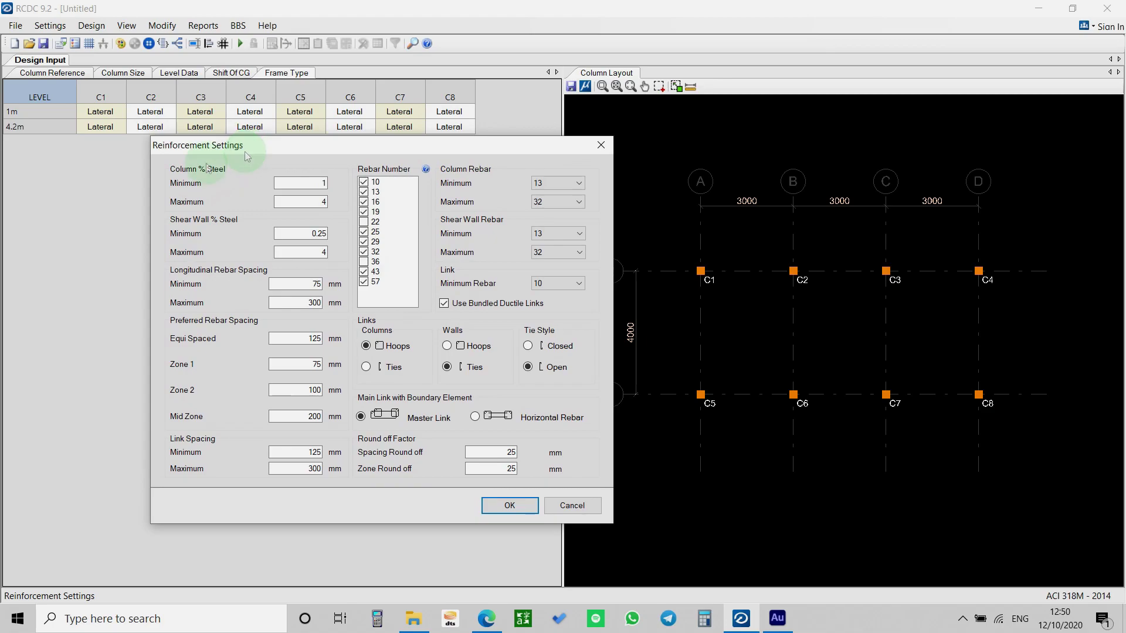
double_click(322, 182)
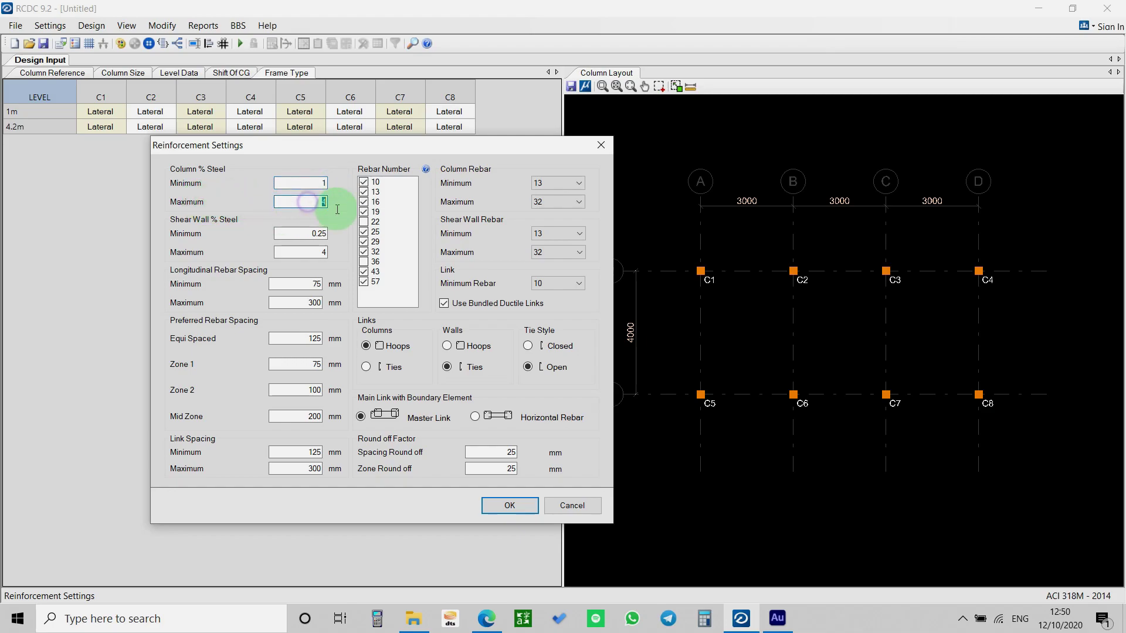
click(323, 201)
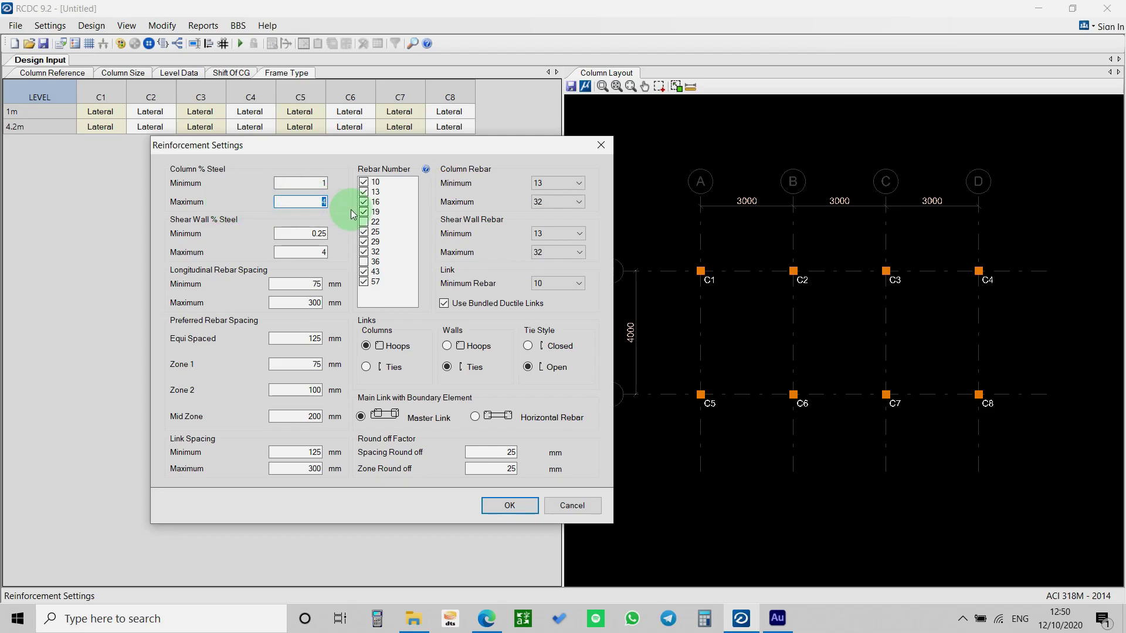
text(2)
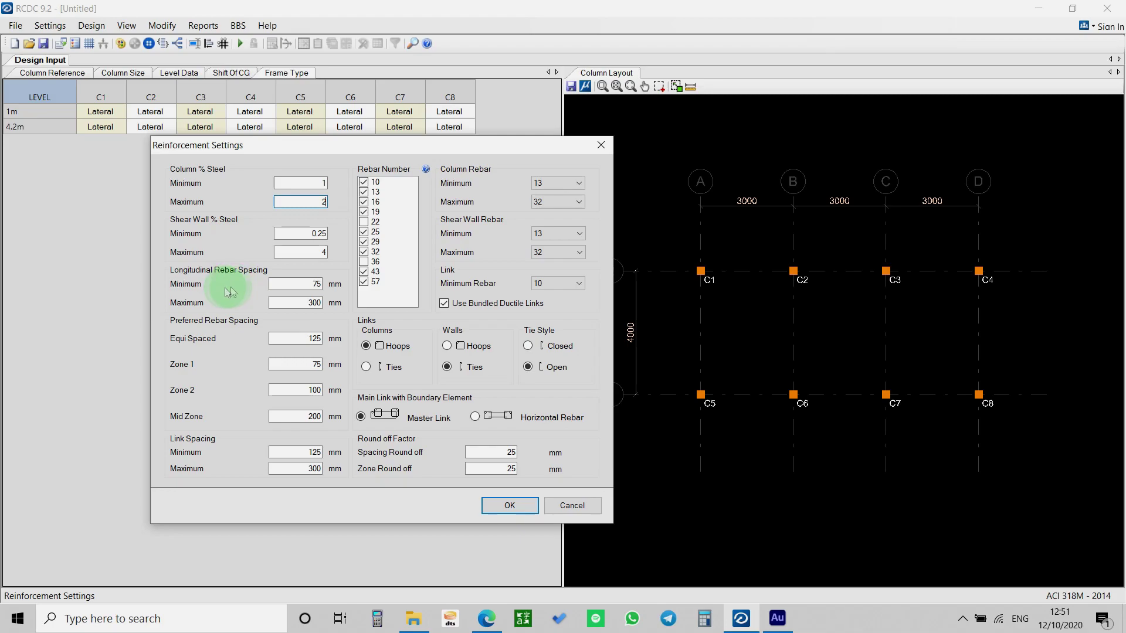
Set the maximum longitudinal rebar spacing to 200 mm
double_click(312, 283)
double_click(310, 304)
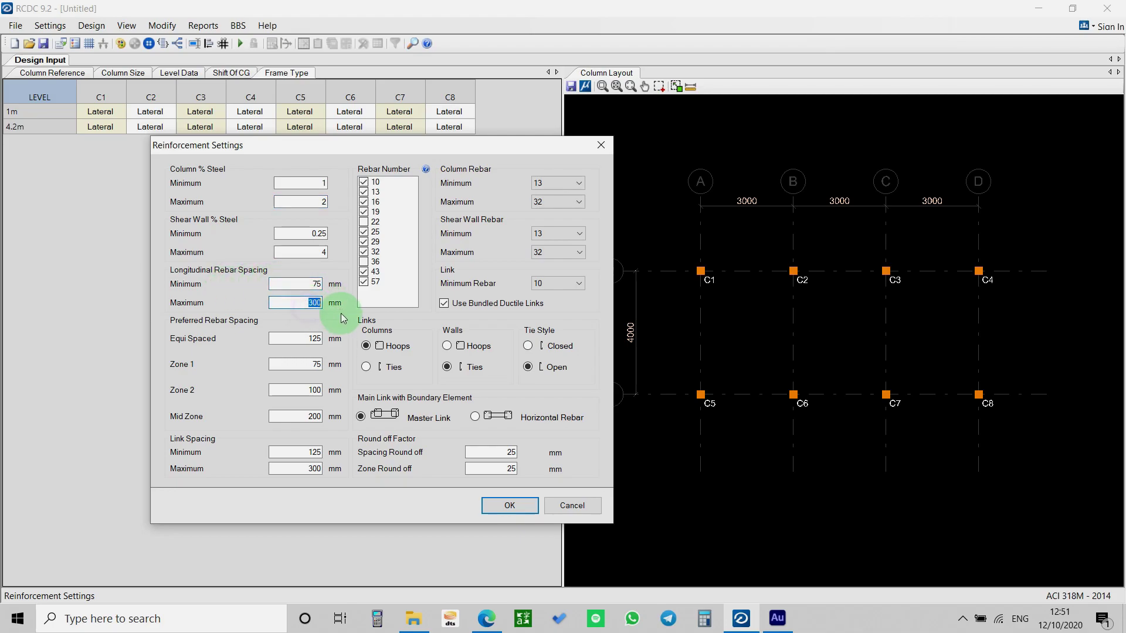
text(200)
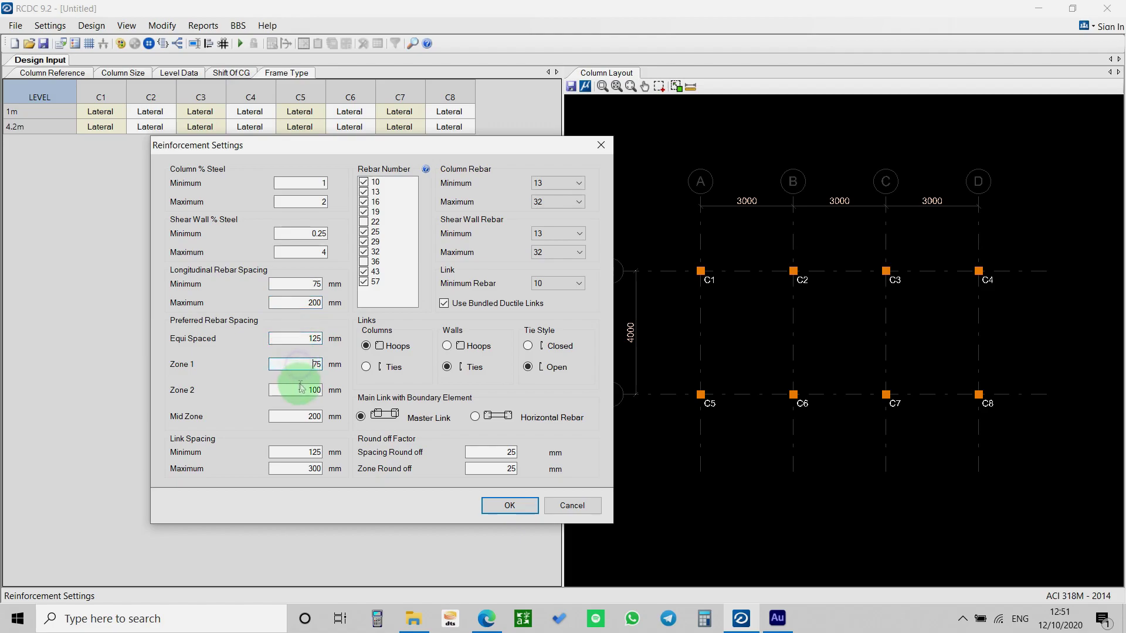
Set the minimum link spacing to 100 mm and check the maximum link spacing
click(308, 416)
click(300, 453)
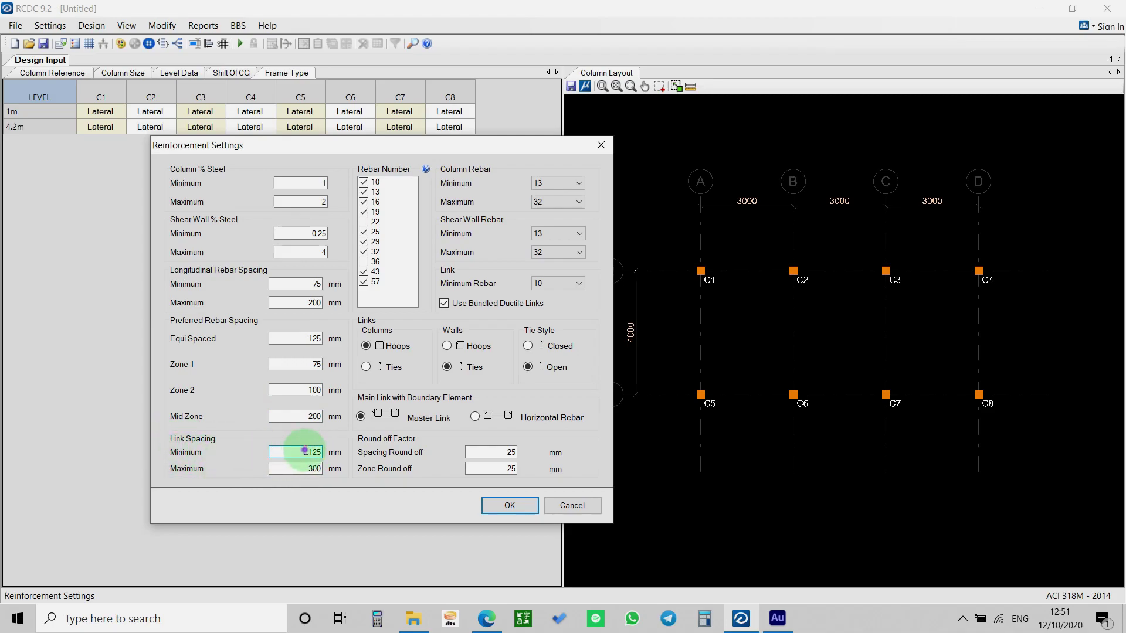
double_click(304, 450)
text(100)
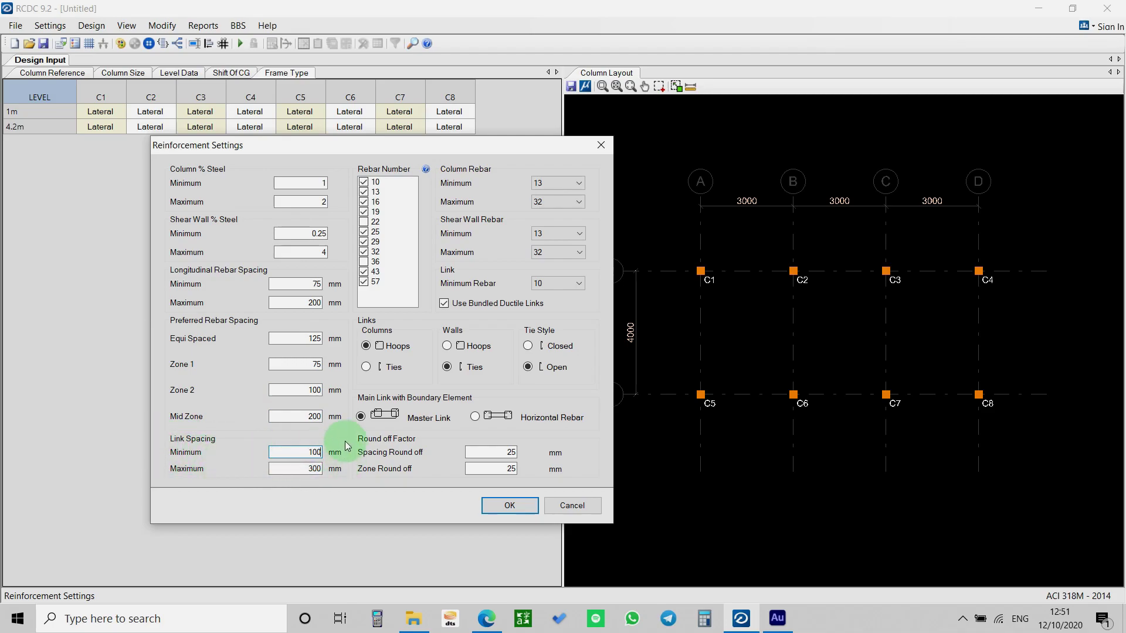
click(293, 419)
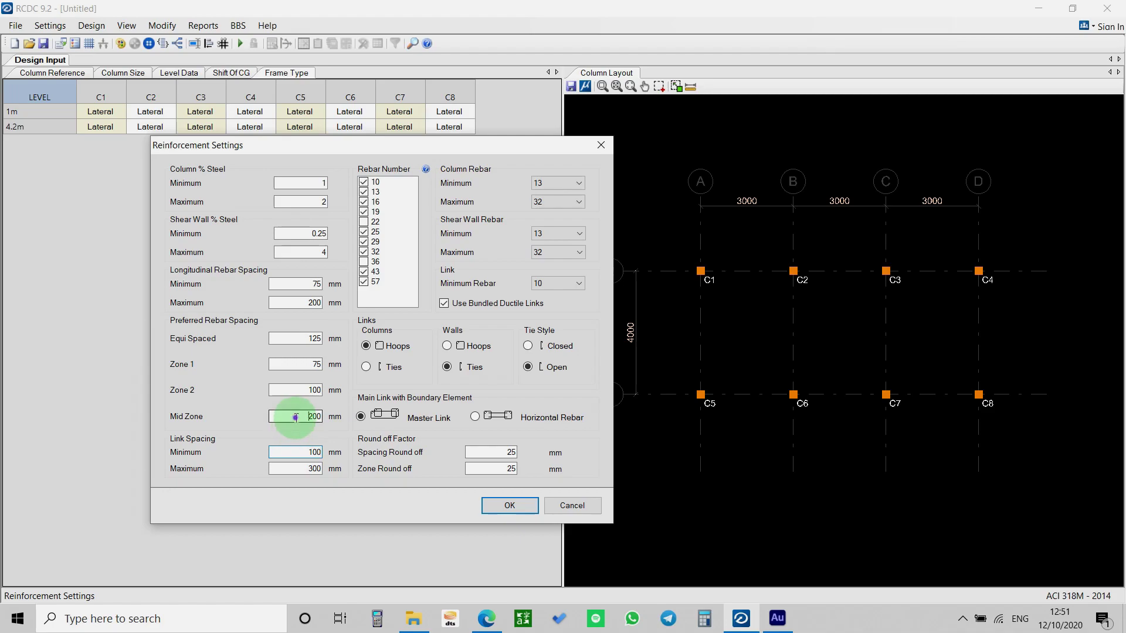
click(304, 455)
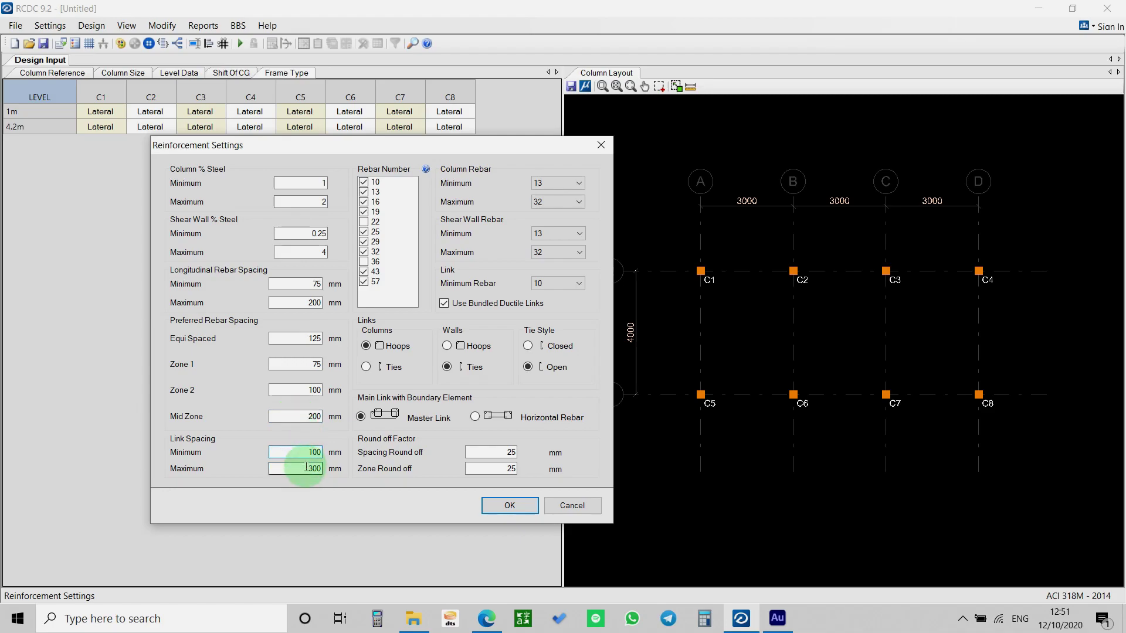
double_click(305, 468)
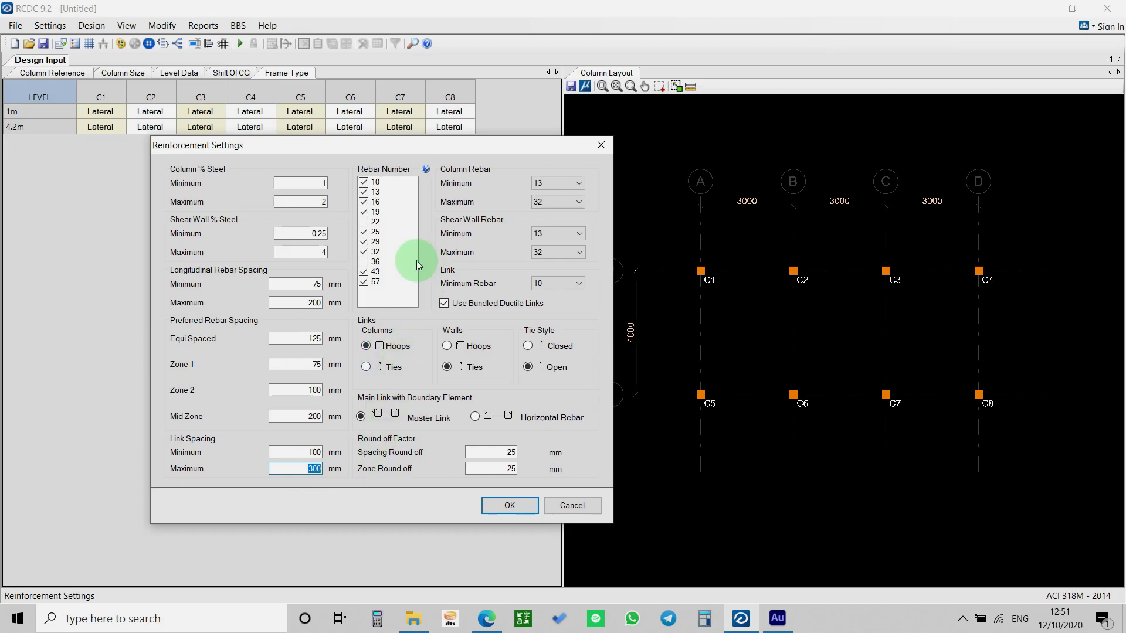
Limit the available rebar numbers to 10, 13, 16, 19 and 22 by excluding 25, 29, 32, 43 and 57
click(364, 242)
click(364, 252)
click(364, 271)
click(365, 282)
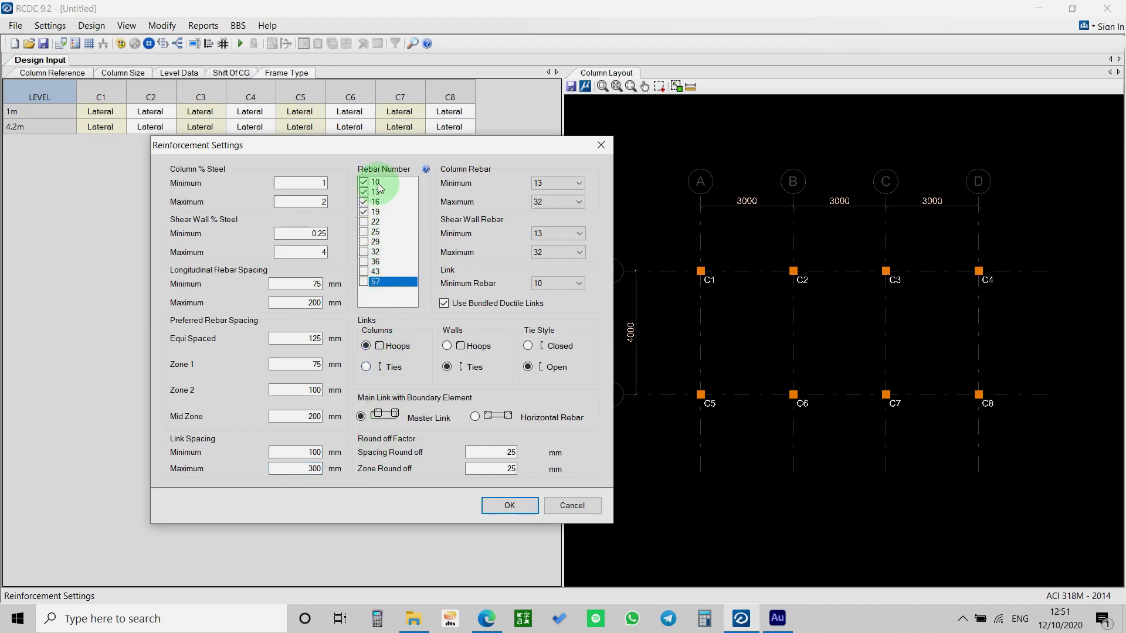
click(364, 222)
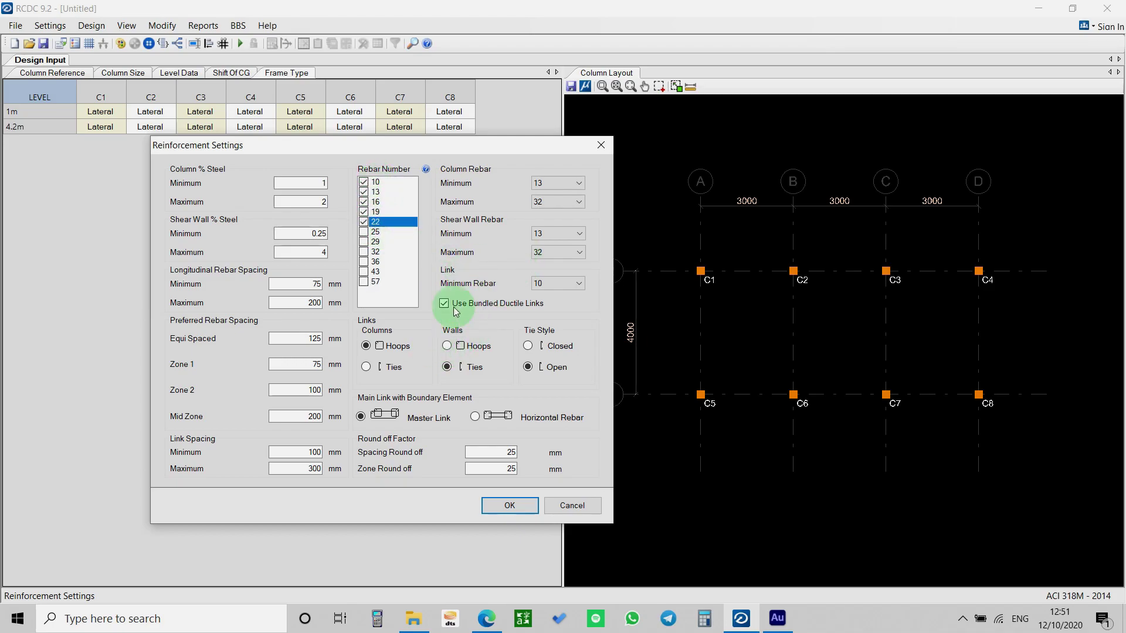
Set the maximum column rebar size to 22
click(537, 183)
click(540, 204)
click(546, 202)
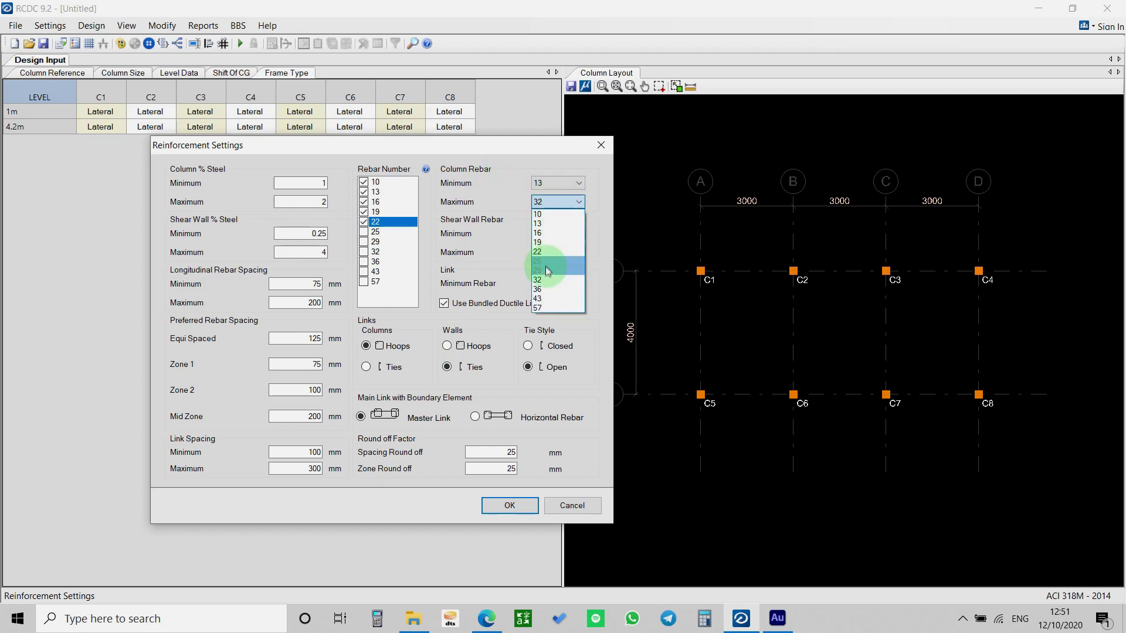
click(542, 252)
Set the maximum shear wall rebar to 22, keep the minimum link rebar at 10, and accept the reinforcement settings
click(561, 235)
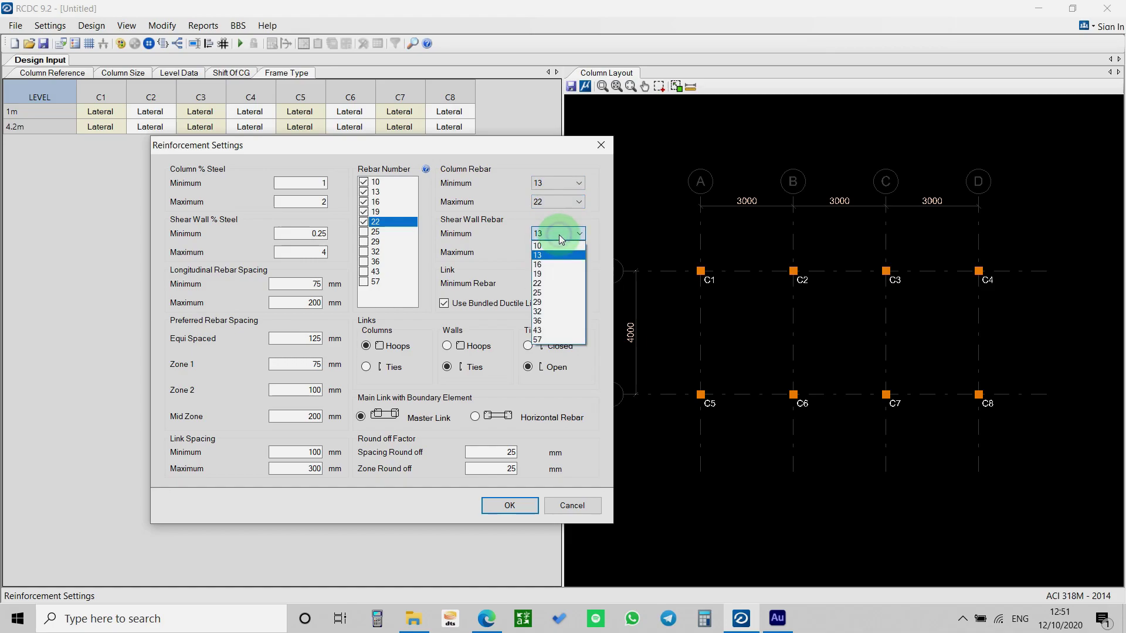
click(550, 251)
click(550, 252)
click(546, 309)
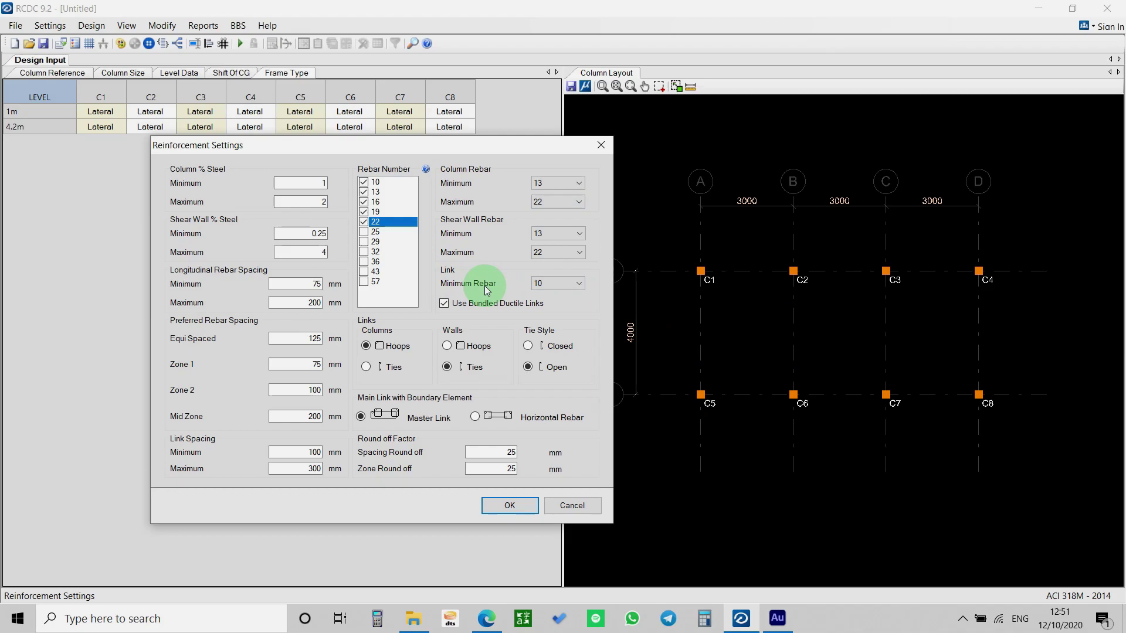
click(545, 284)
click(554, 303)
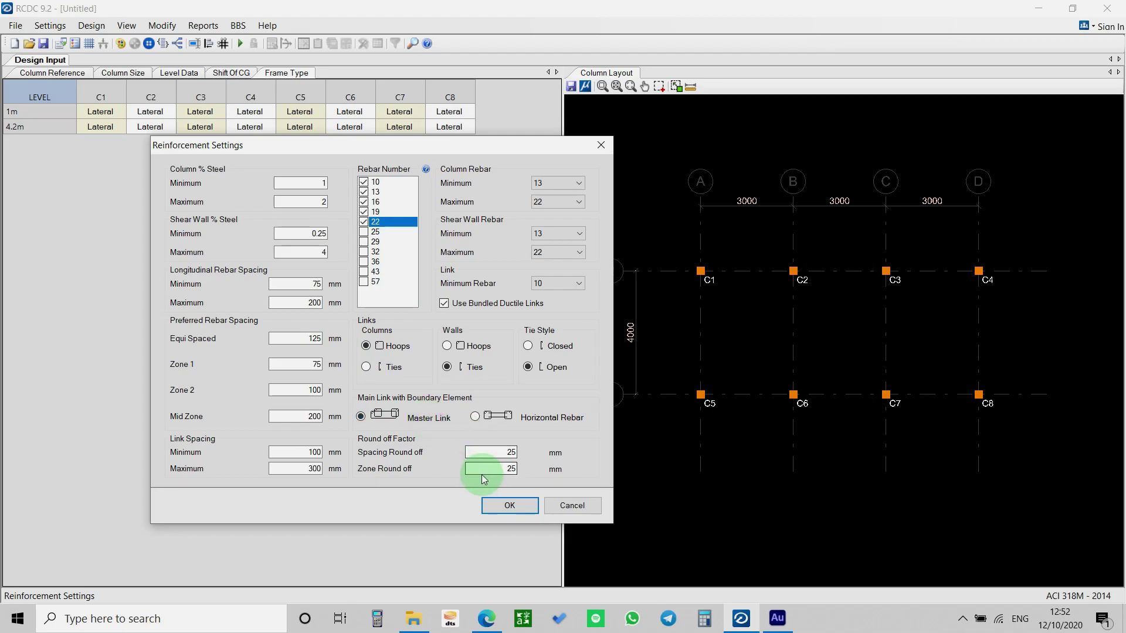
click(510, 505)
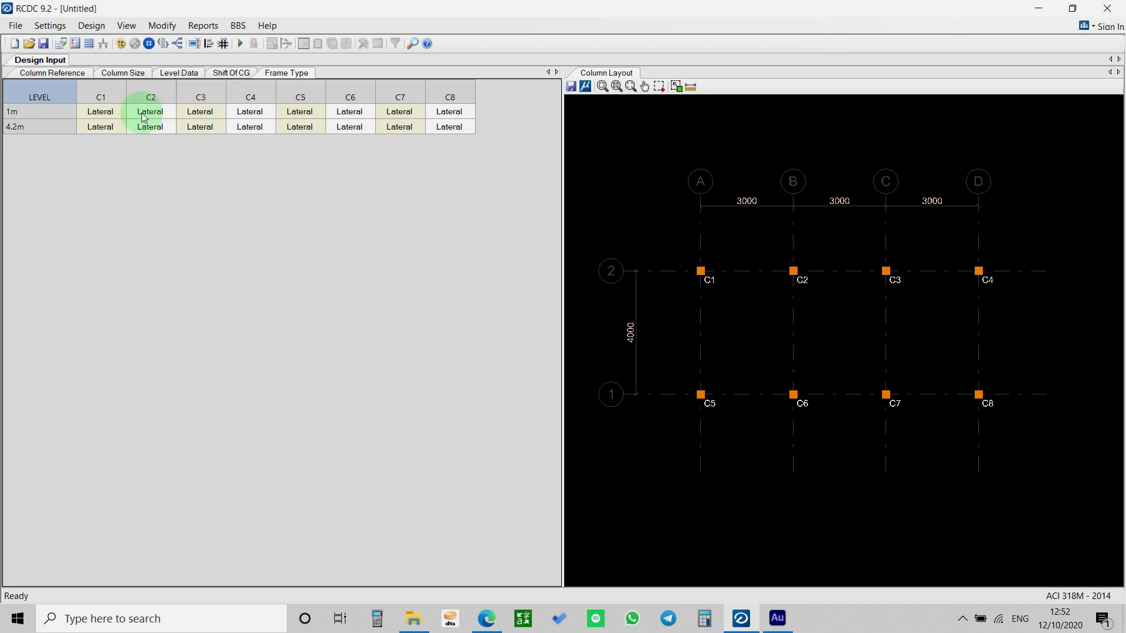
In the detailing and drawing settings, enable the first lap below plinth, material properties, lap dimension with fixed text, continuous section numbers and lap at each level
click(51, 25)
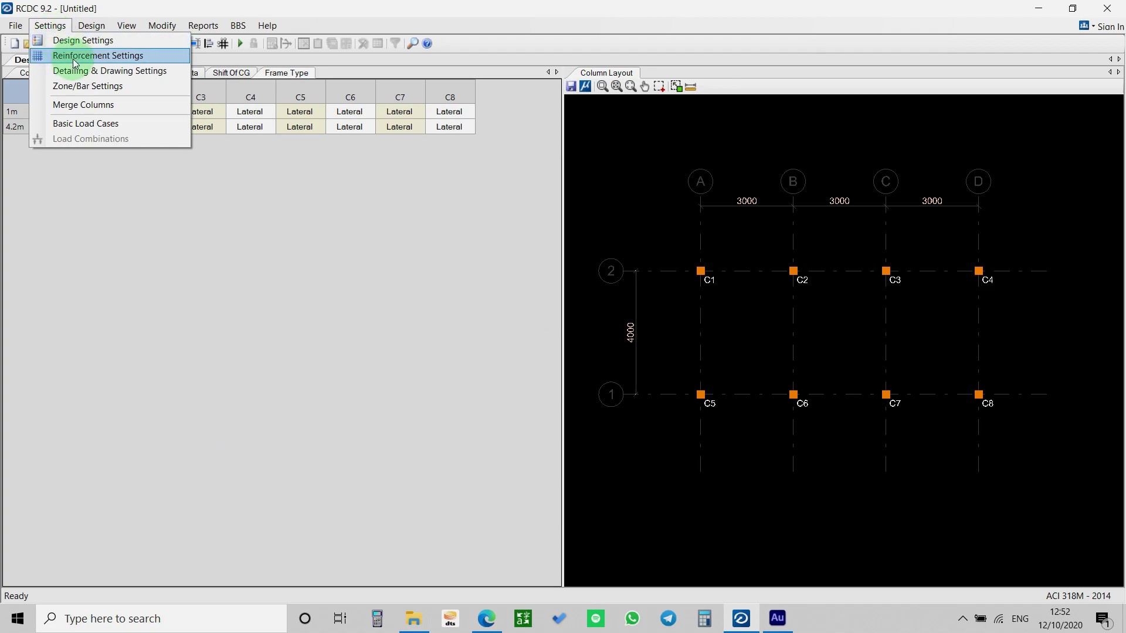
click(139, 72)
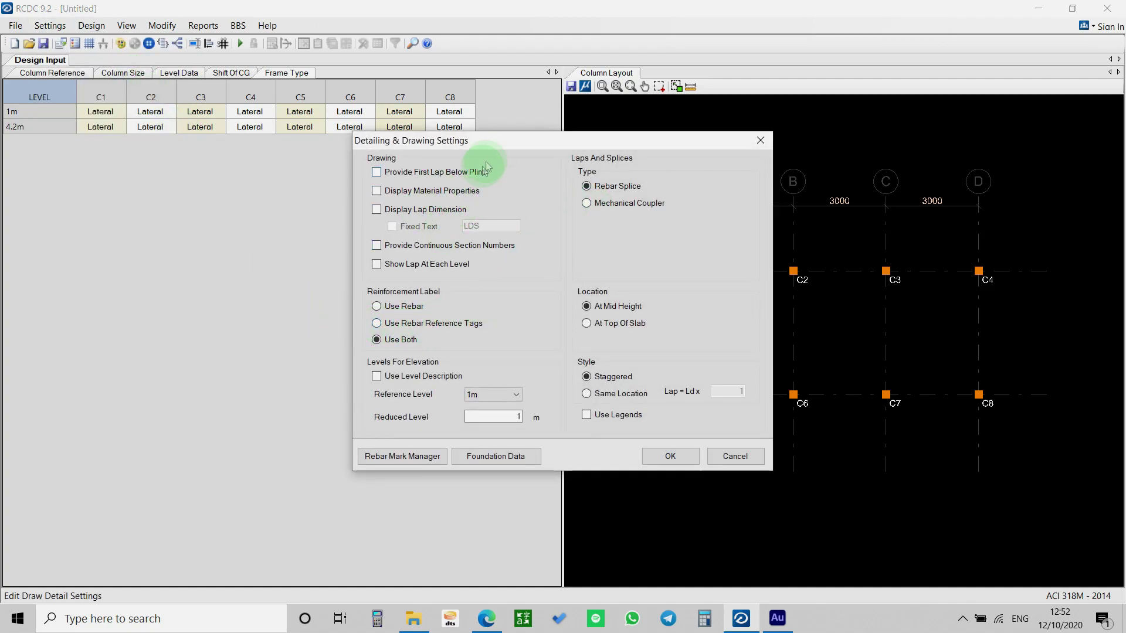
drag(497, 140, 359, 149)
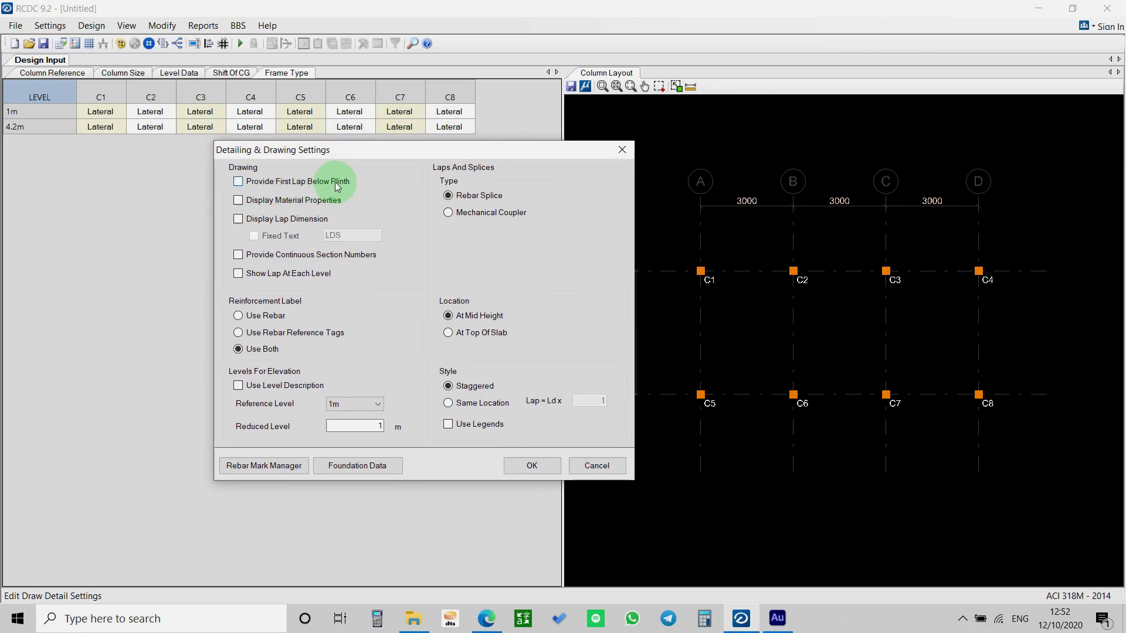
click(337, 184)
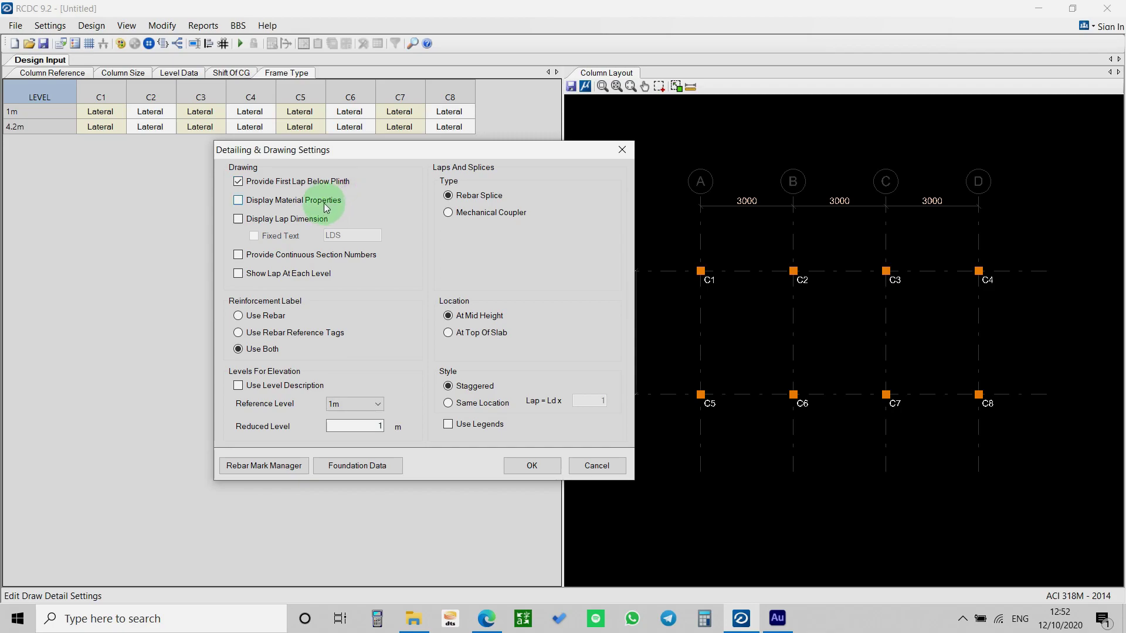
click(314, 221)
click(267, 235)
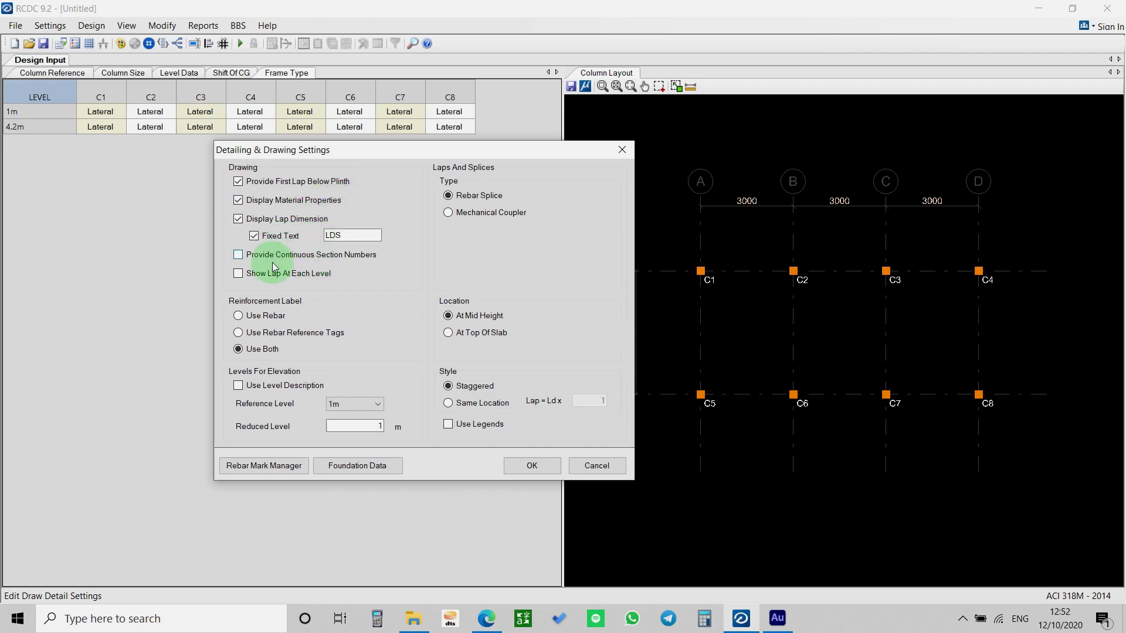
click(282, 255)
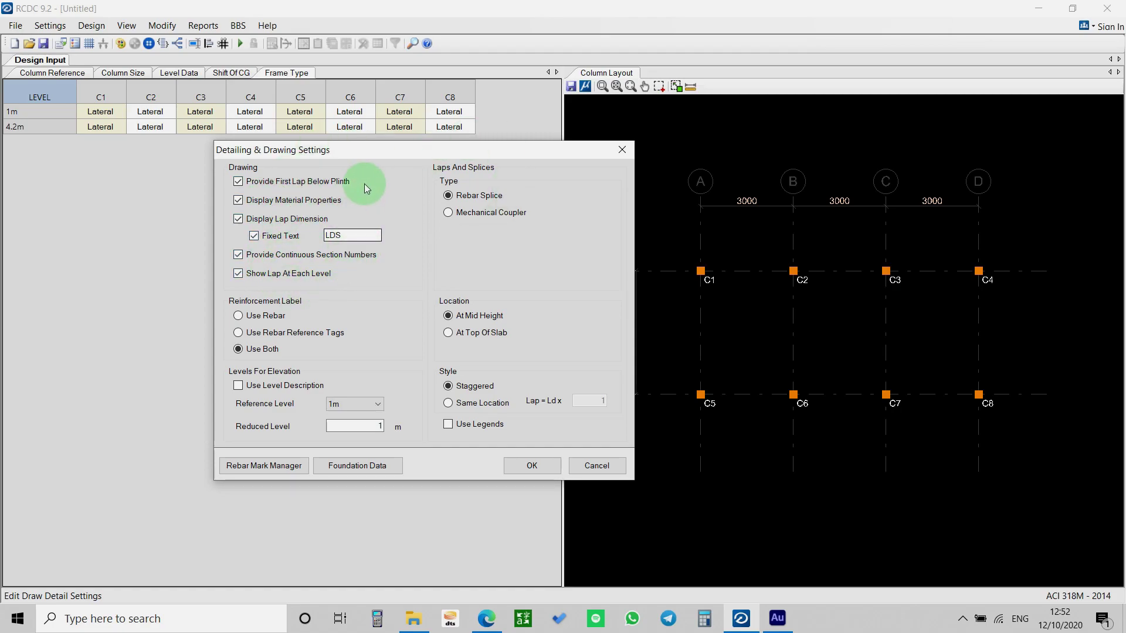
click(537, 468)
Open the basic load cases for assigning load types to the analysis loads
click(42, 27)
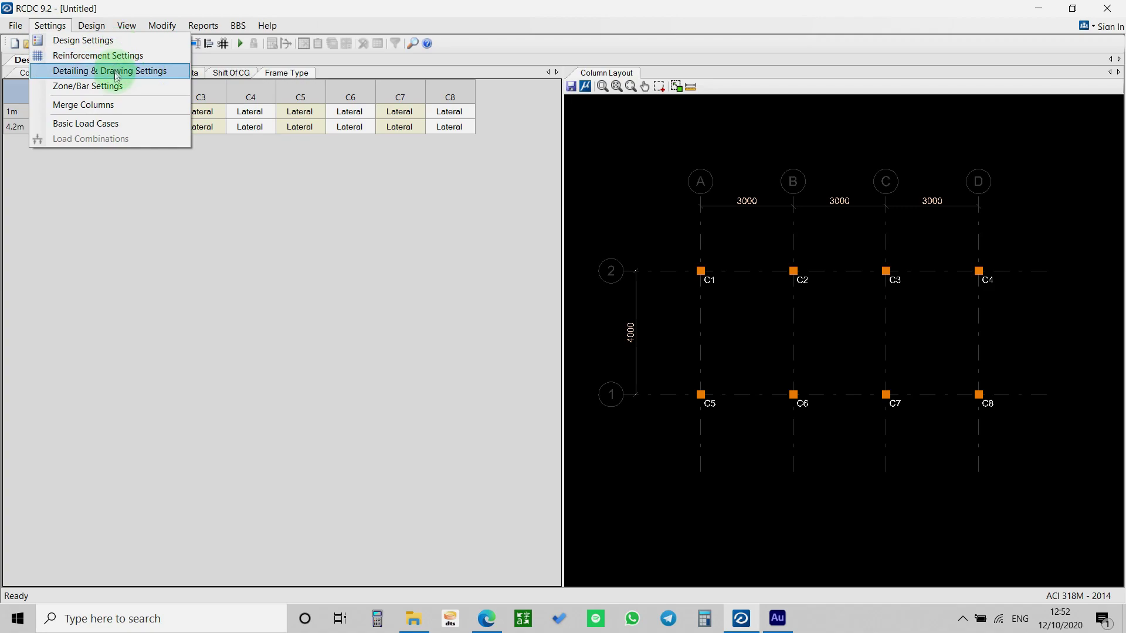
click(103, 125)
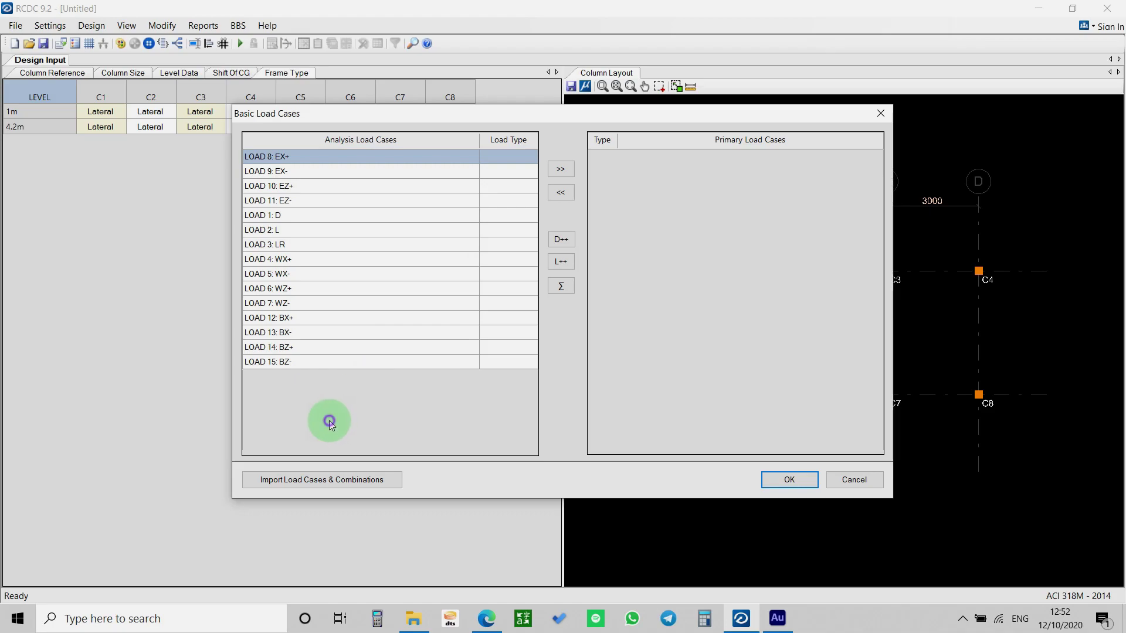
drag(314, 157, 332, 370)
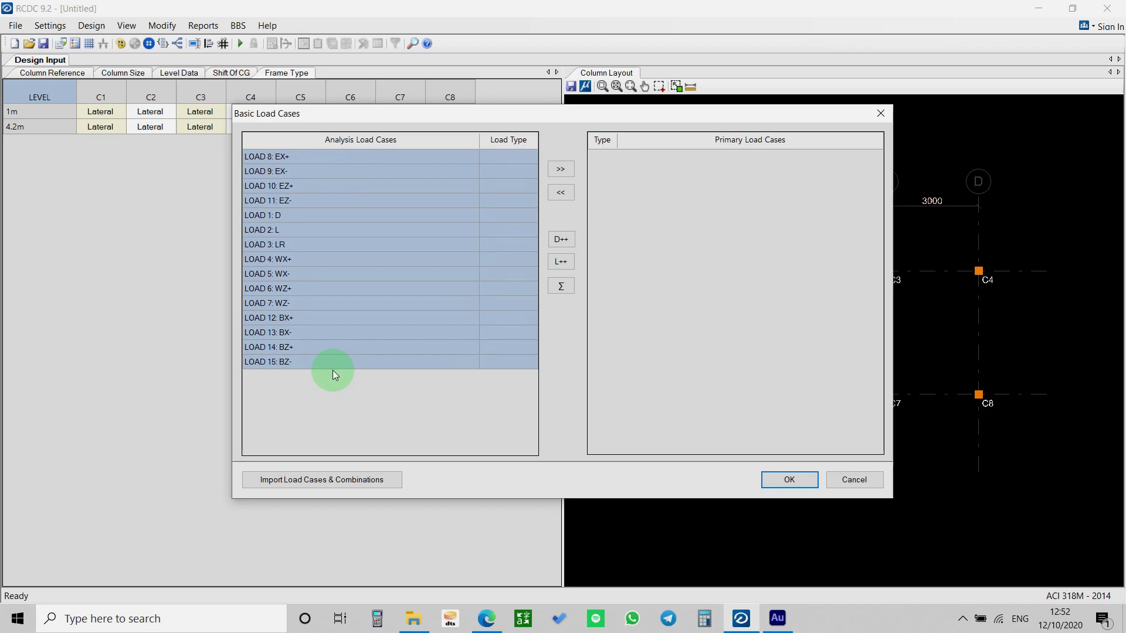
click(325, 163)
drag(324, 163, 326, 364)
drag(337, 162, 332, 360)
click(497, 157)
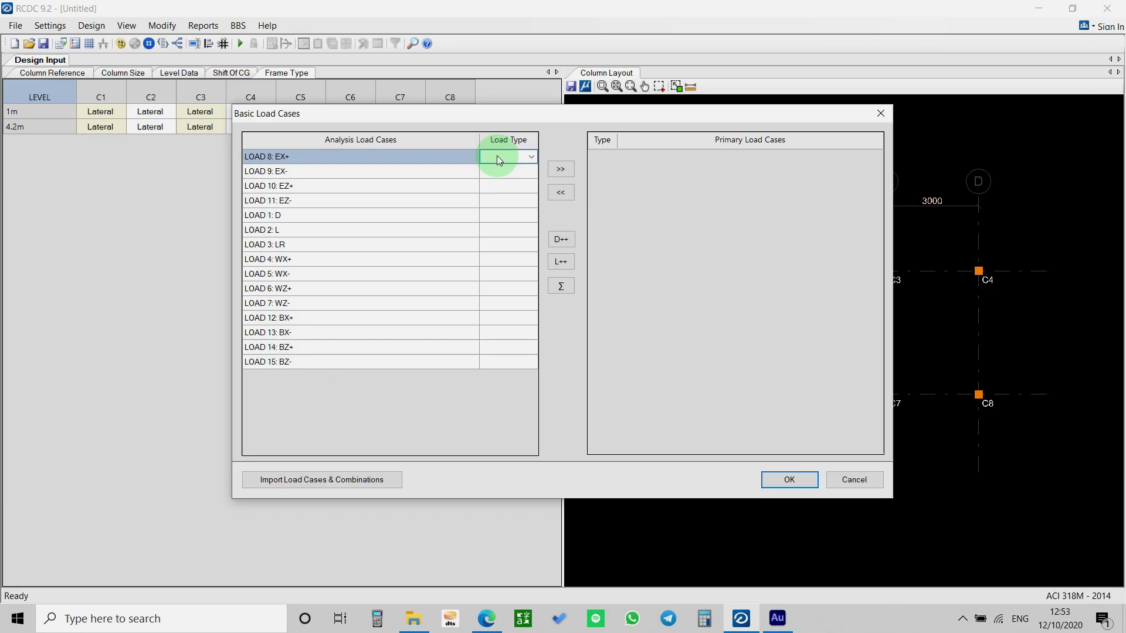
click(405, 161)
click(401, 174)
click(409, 162)
click(408, 172)
click(413, 161)
Assign the load type Earthquake X to LOAD 8: EX+ and LOAD 9: EX-
click(506, 157)
click(521, 158)
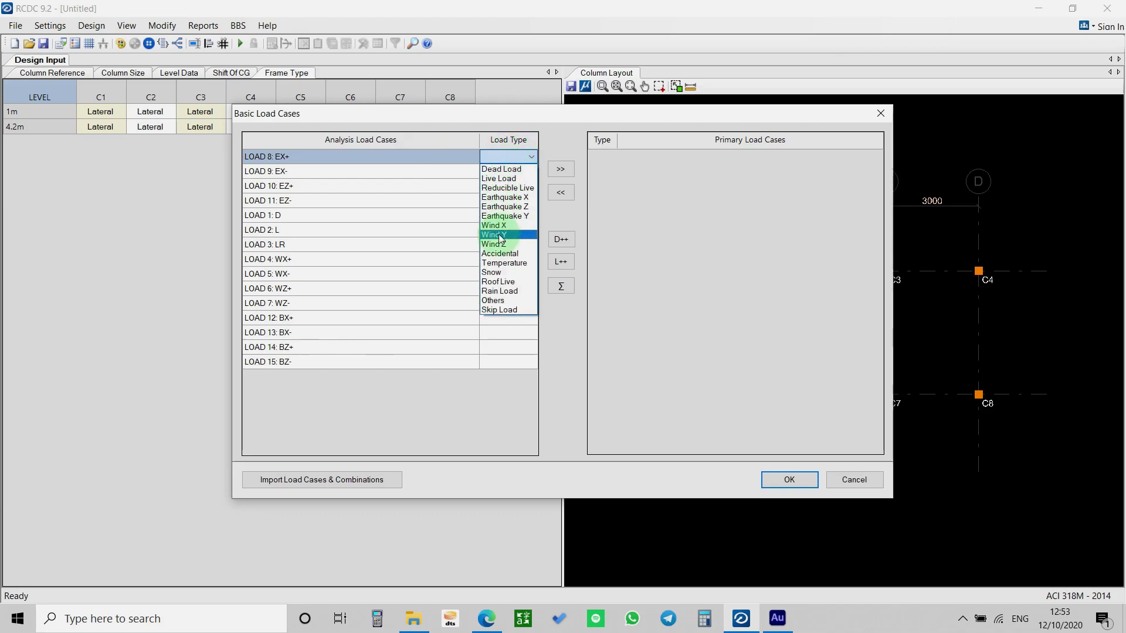
click(504, 197)
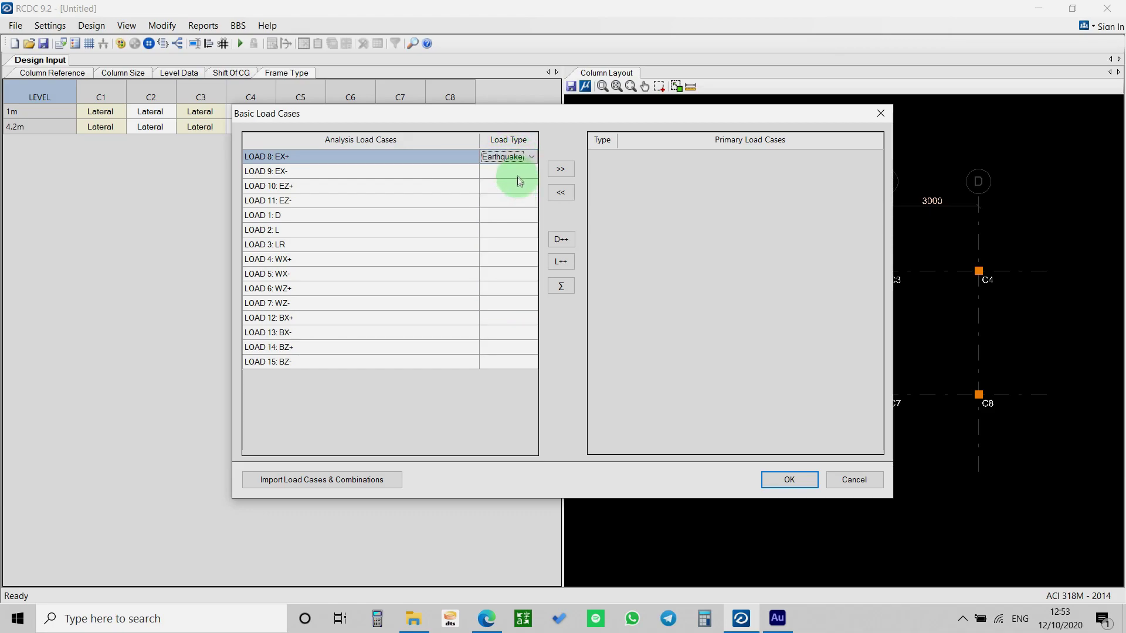
click(519, 172)
click(520, 172)
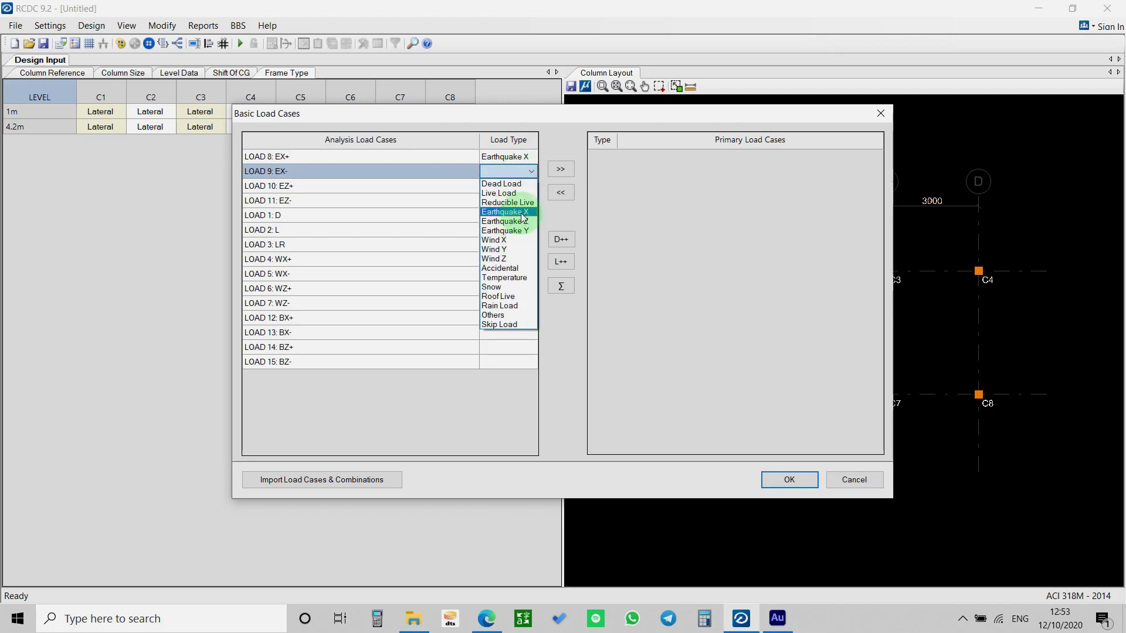
click(522, 213)
Assign the load type Earthquake Z to LOAD 10: EZ+ and LOAD 11: EZ-
click(505, 187)
click(506, 188)
click(516, 236)
click(514, 204)
click(518, 203)
click(521, 205)
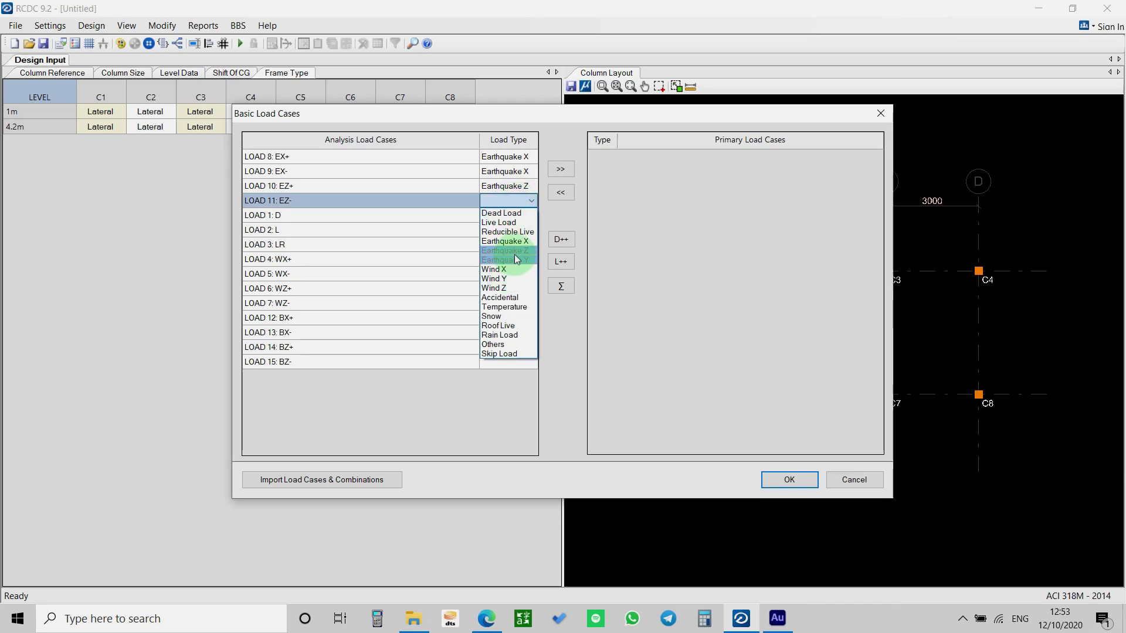
click(509, 253)
Assign Dead Load to LOAD 1: D and Live Load to both LOAD 2: L and LOAD 3: LR
click(506, 217)
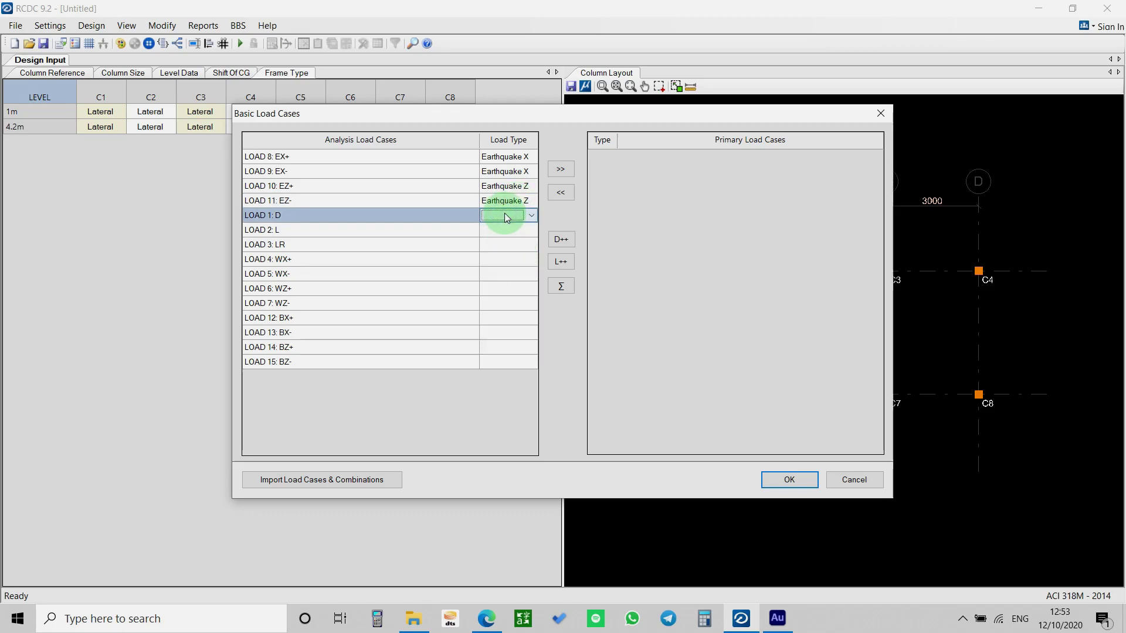
click(506, 217)
click(514, 228)
click(514, 228)
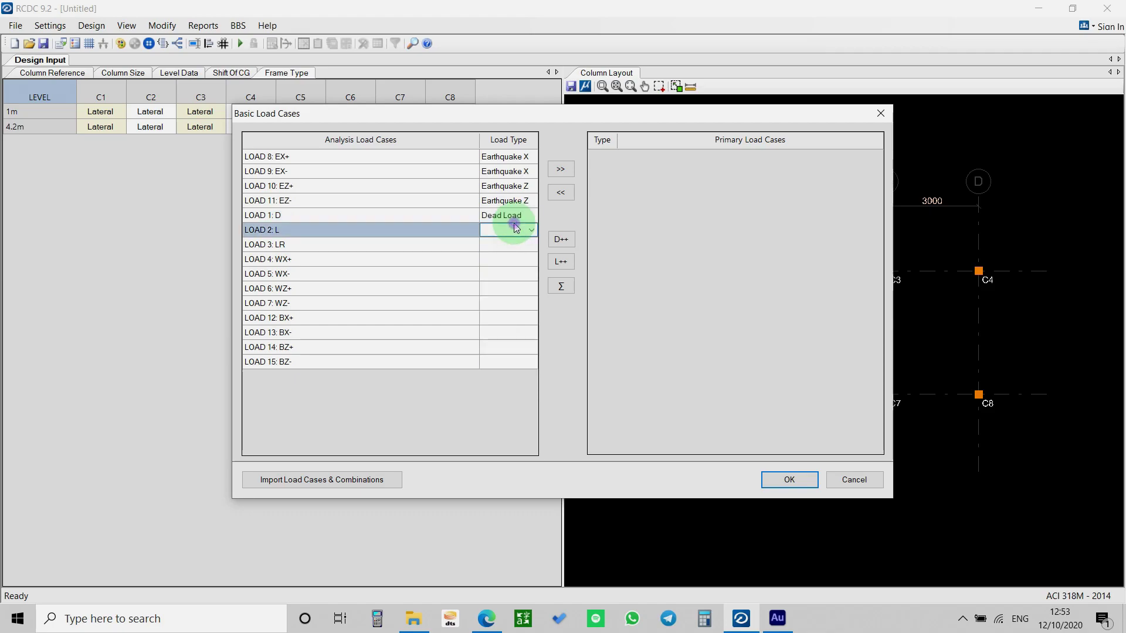
click(512, 232)
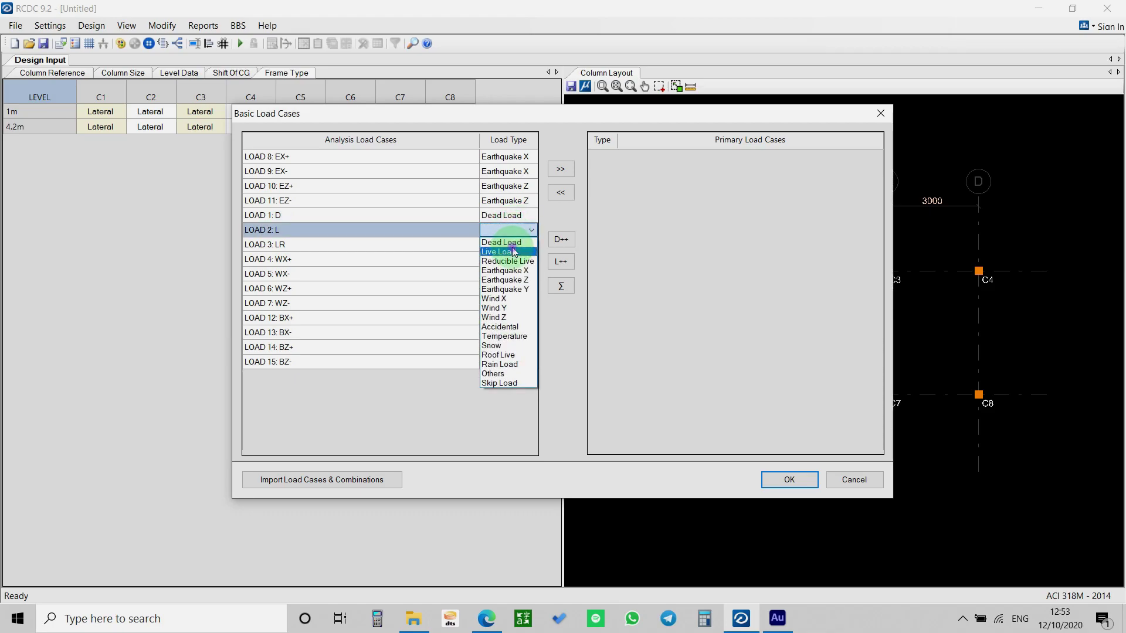
click(514, 251)
click(511, 245)
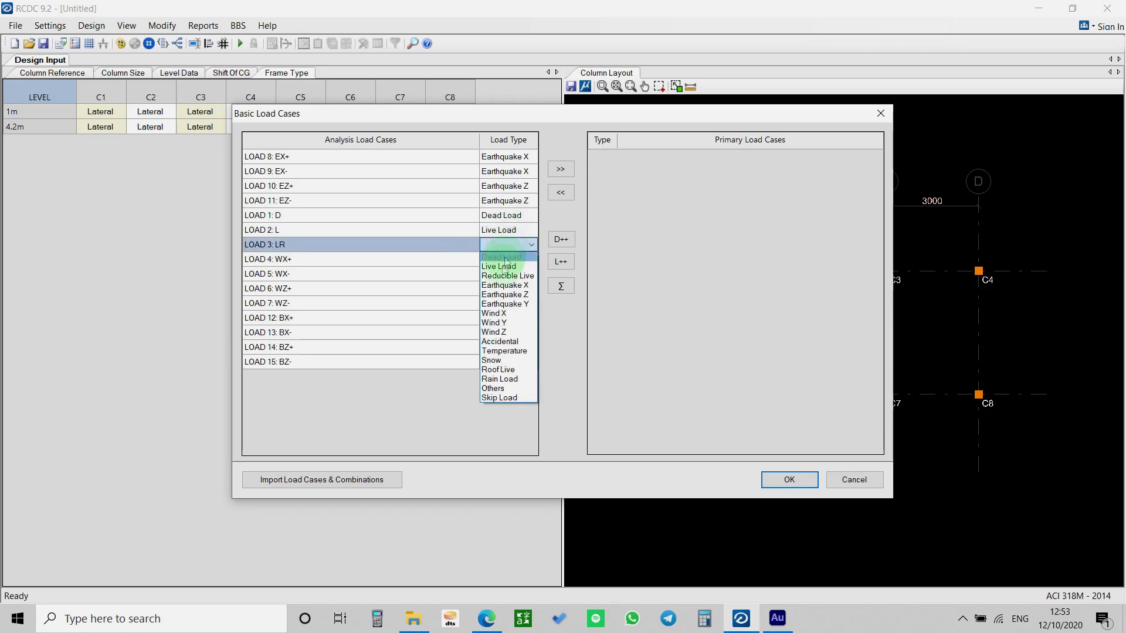
click(503, 265)
Assign the load type Wind X to LOAD 4: WX+ and LOAD 5: WX-
click(505, 263)
click(519, 263)
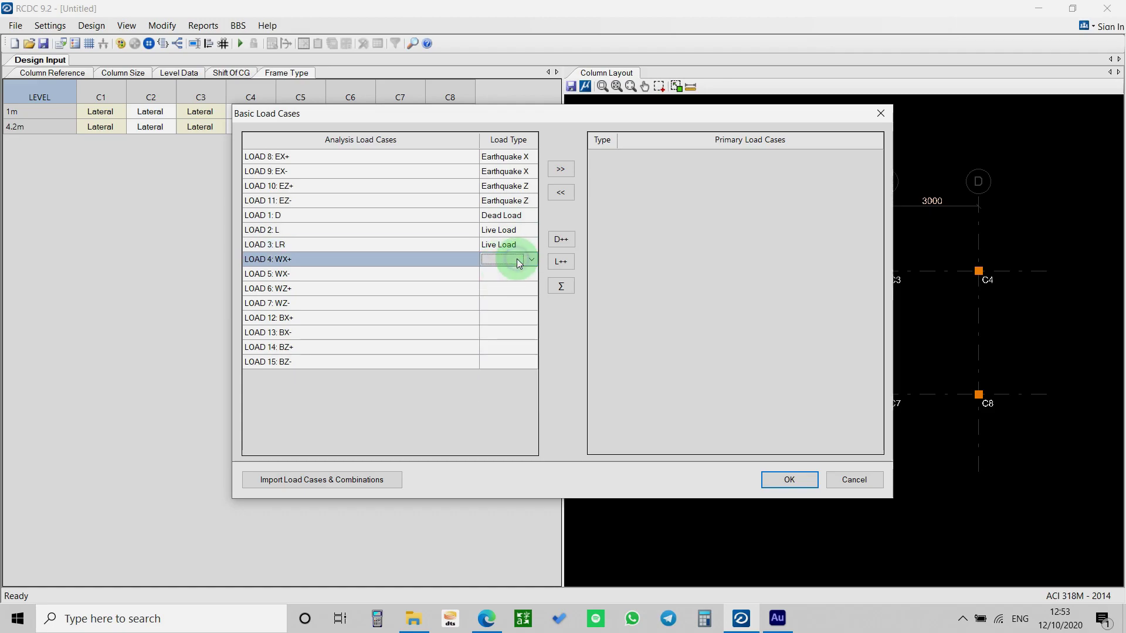
click(519, 263)
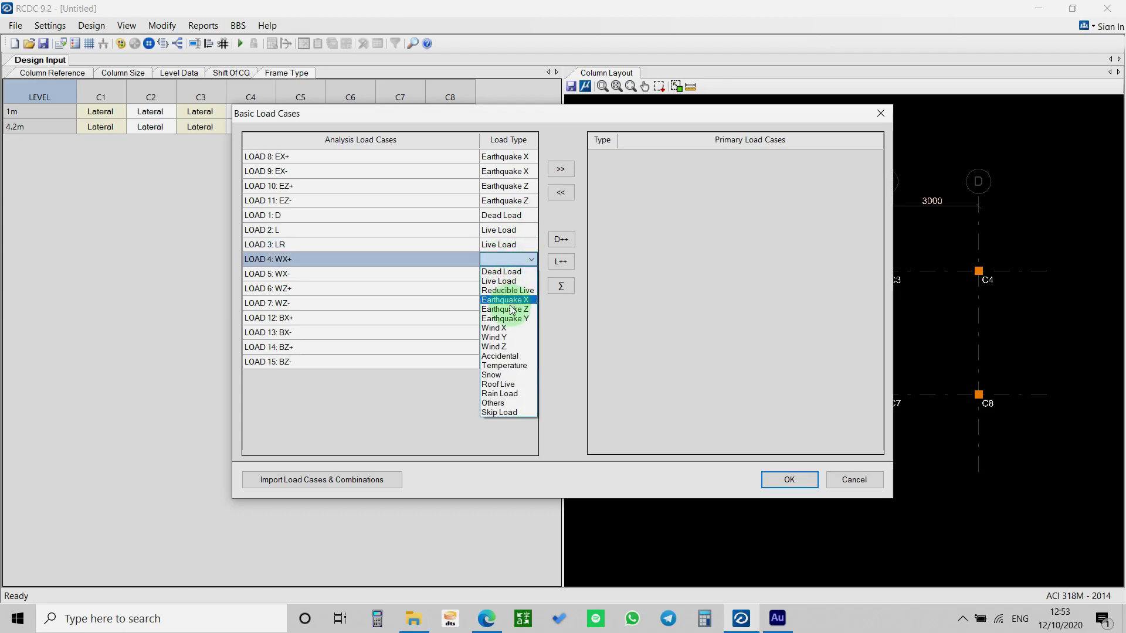
click(511, 329)
click(504, 279)
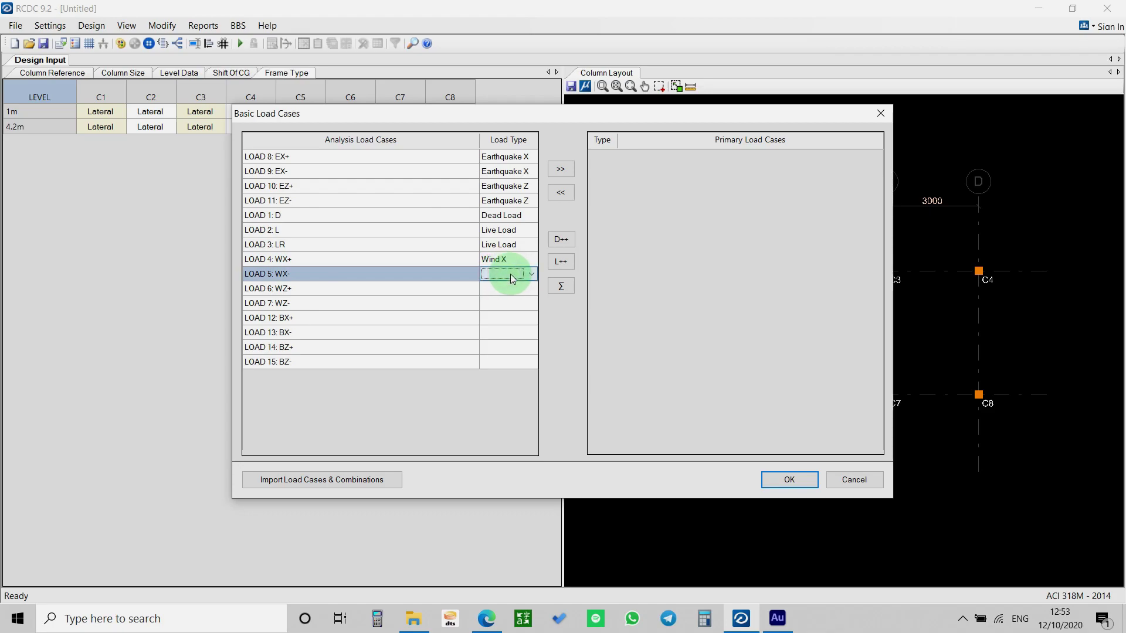
click(508, 275)
click(498, 344)
Assign the load type Wind Z to LOAD 6: WZ+ and LOAD 7: WZ-
click(512, 290)
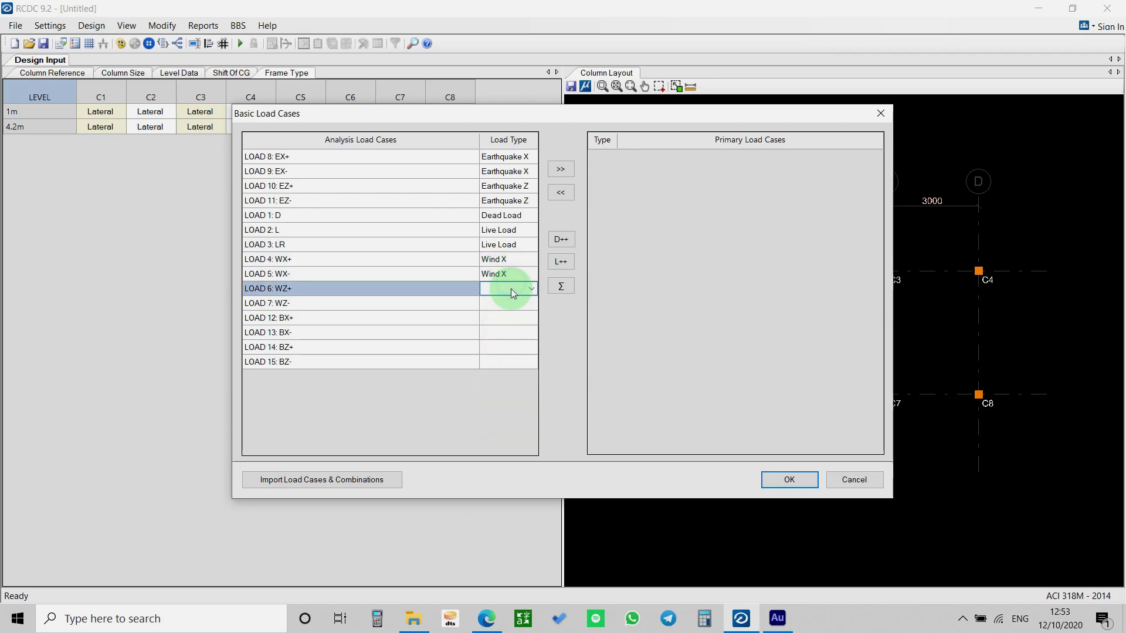
click(513, 292)
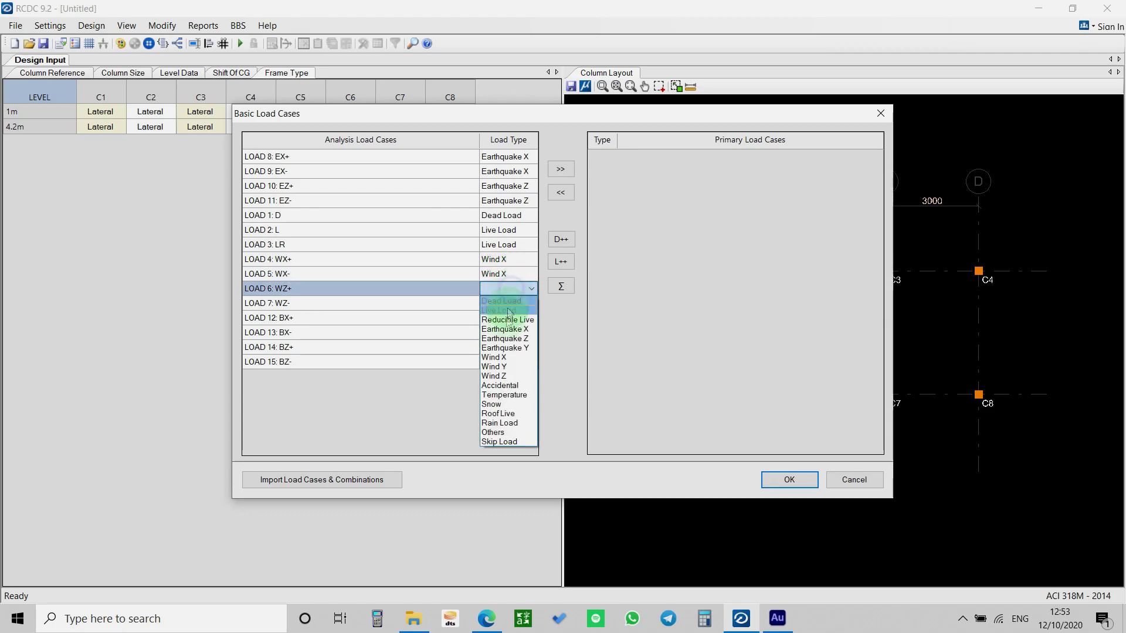
click(503, 367)
click(524, 305)
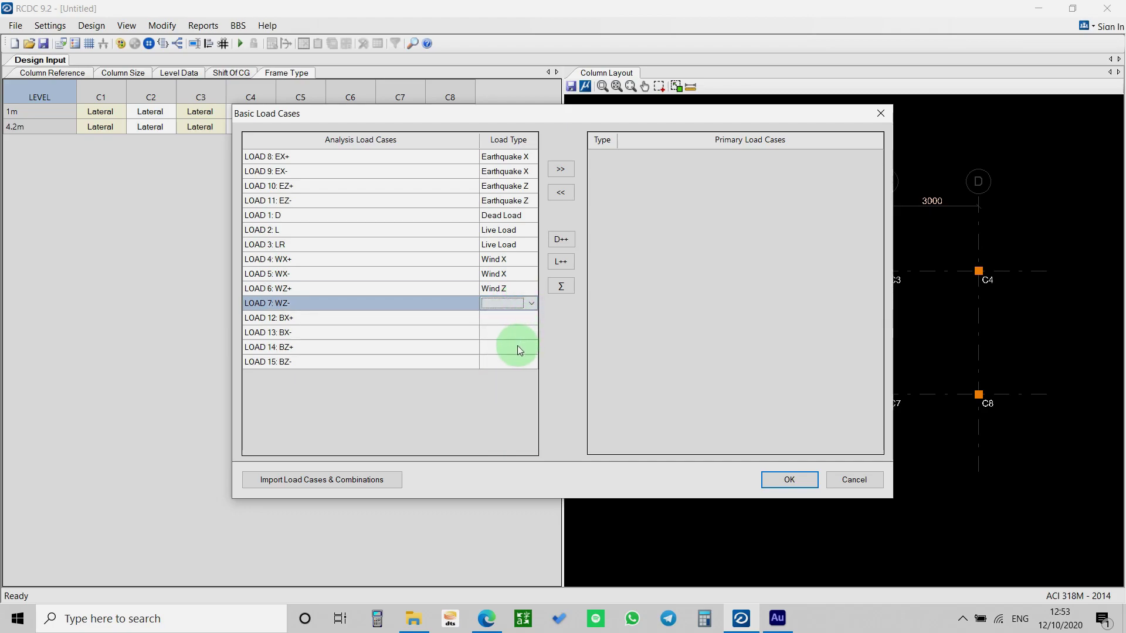
drag(515, 293, 514, 305)
click(516, 307)
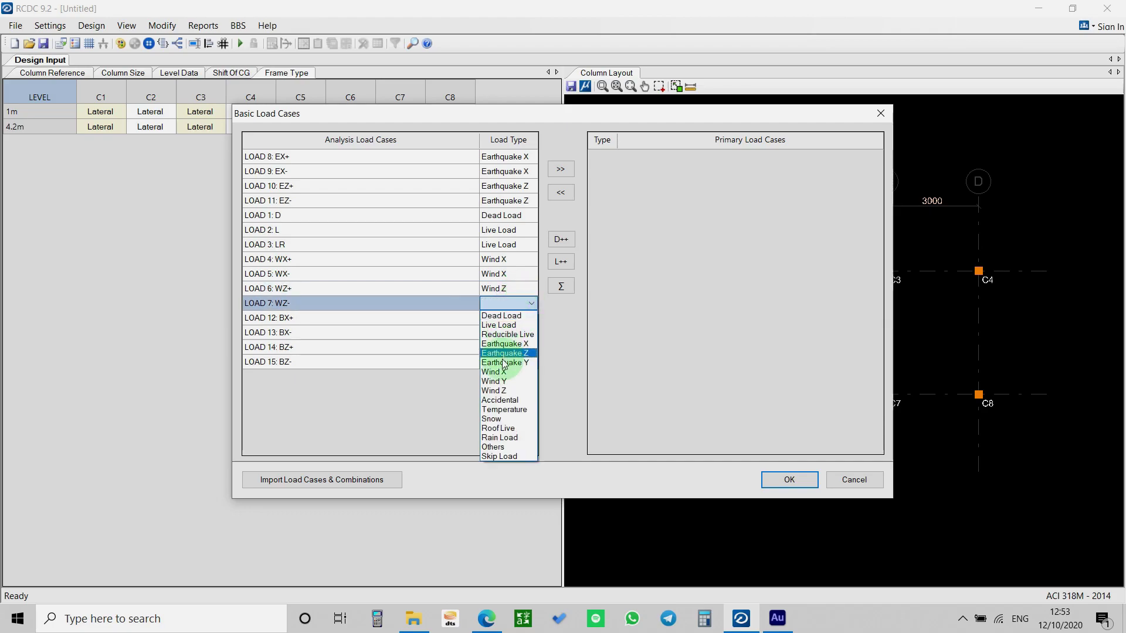
click(510, 382)
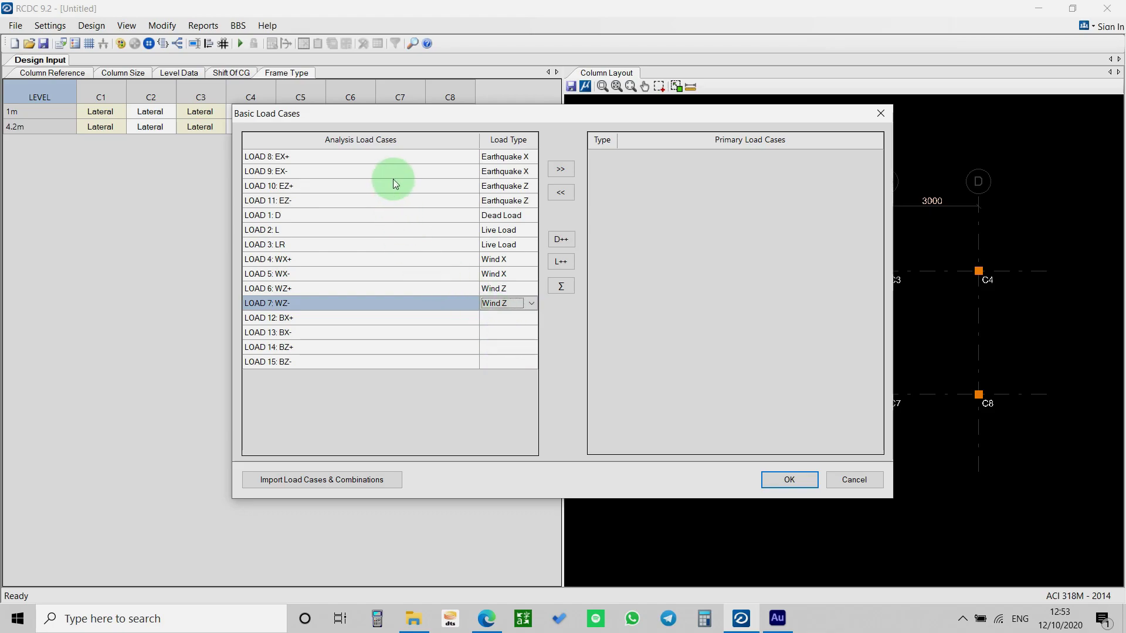
Transfer loads 1 to 11 with their assigned types to the primary load cases and accept the basic load cases
ctrl+click(382, 156)
drag(384, 160, 377, 302)
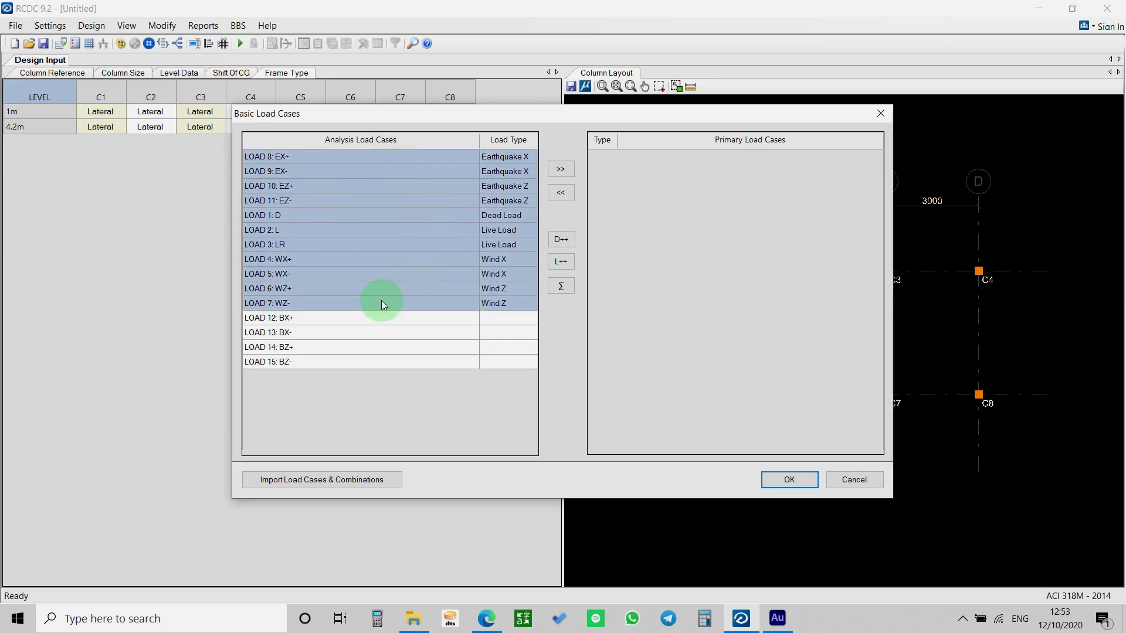
click(561, 170)
click(784, 480)
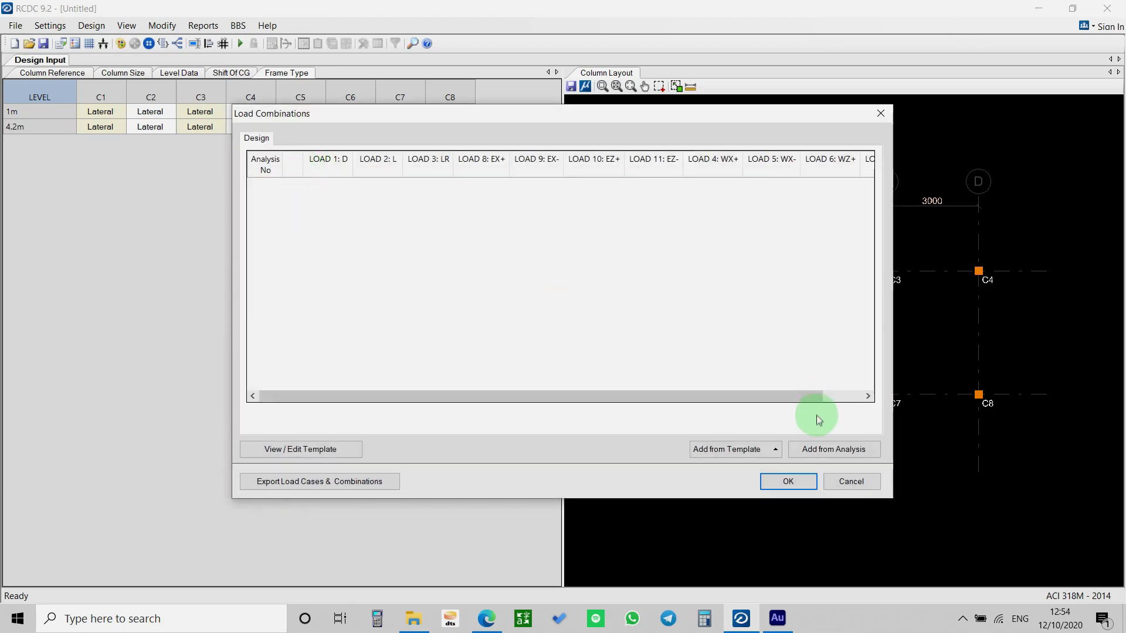
Add the load combinations from the analysis file to the column design and look through the imported list
drag(381, 118, 286, 127)
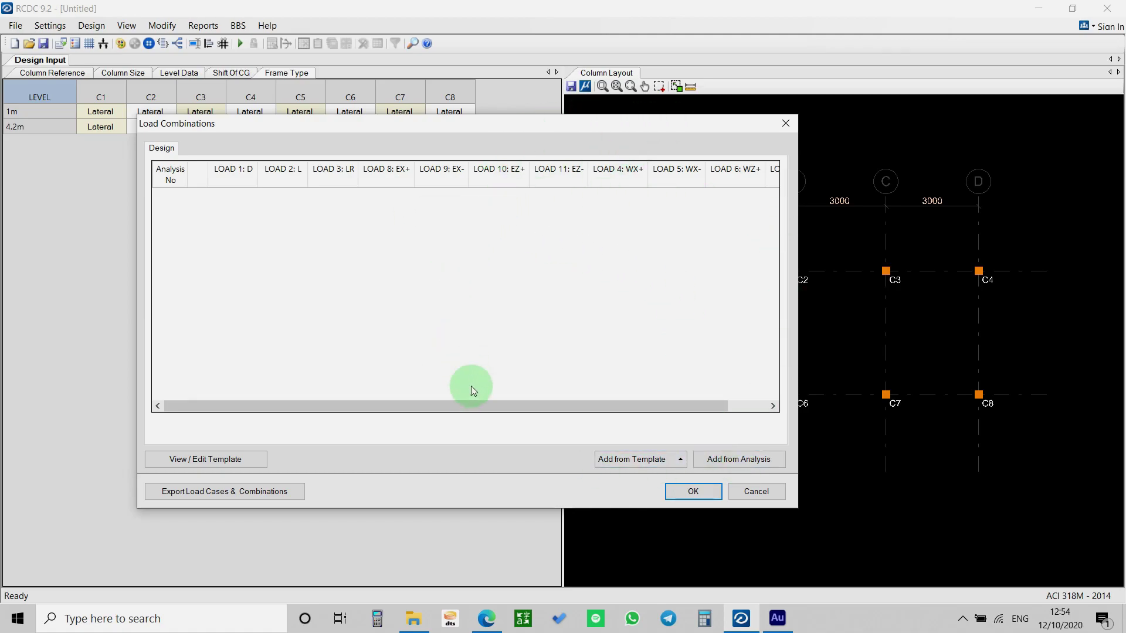
click(737, 459)
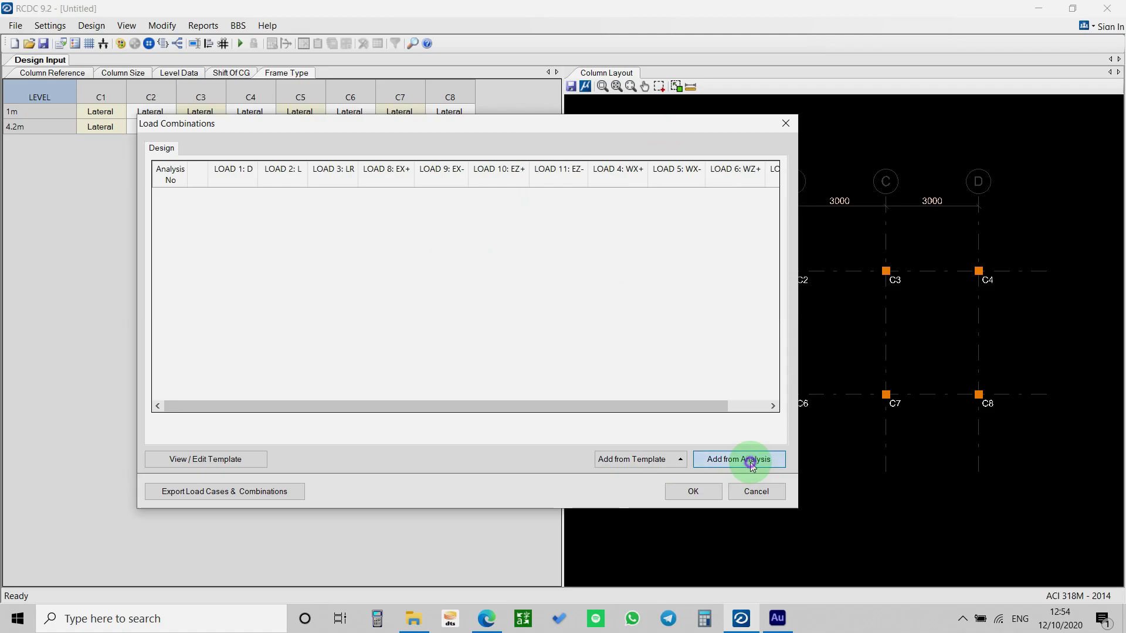
scroll(235, 230, up, 4)
scroll(235, 230, down, 4)
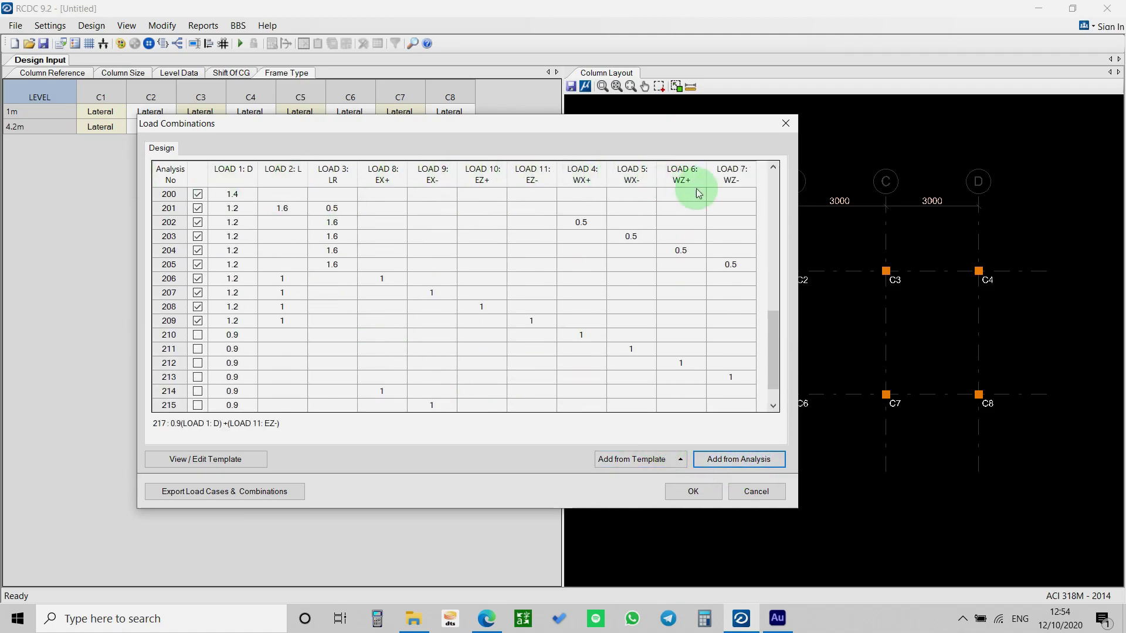
scroll(474, 326, up, 5)
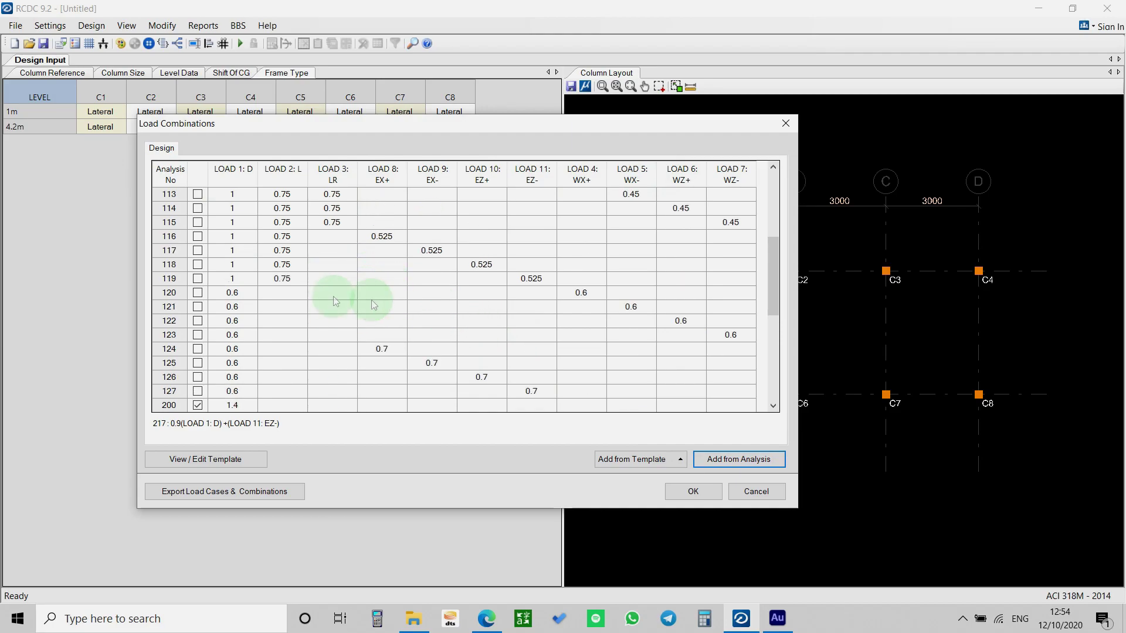
Include load combinations 210 to 217 in the design and accept the load combinations
scroll(335, 301, down, 6)
click(198, 292)
click(198, 306)
click(197, 320)
click(198, 335)
click(199, 364)
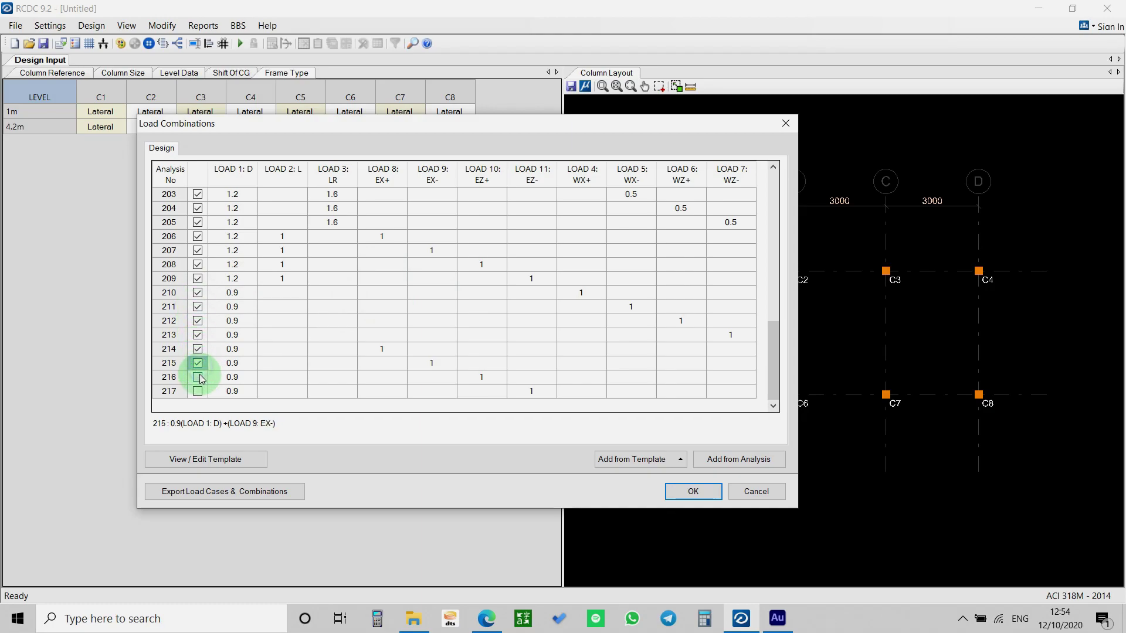
click(199, 378)
click(199, 392)
scroll(215, 354, up, 4)
scroll(214, 347, up, 1)
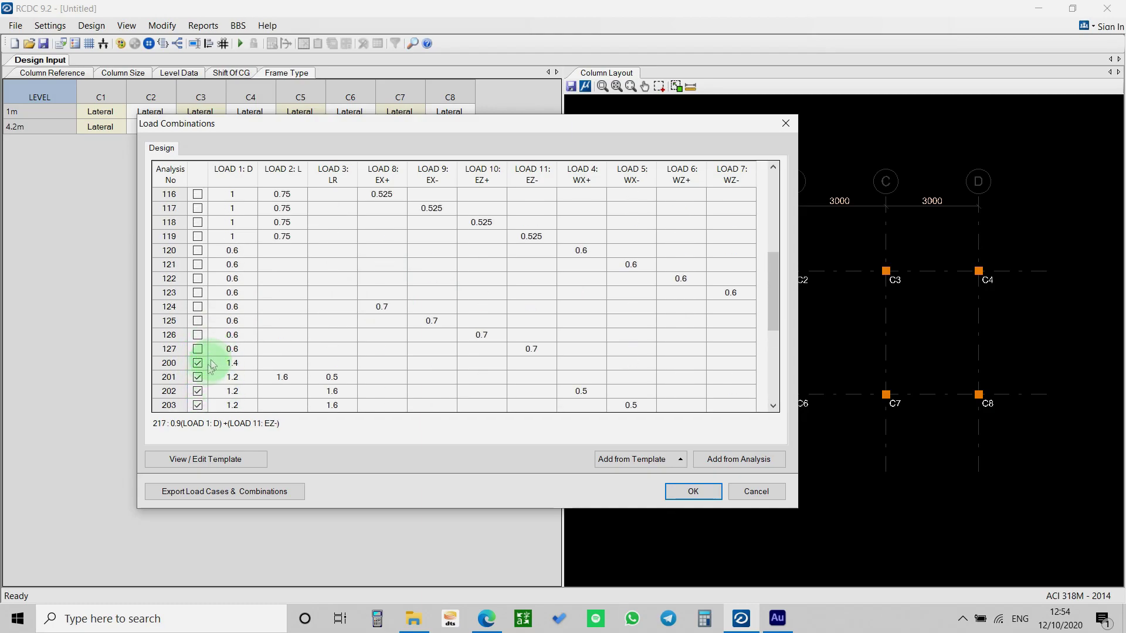
scroll(215, 358, down, 5)
scroll(221, 383, up, 4)
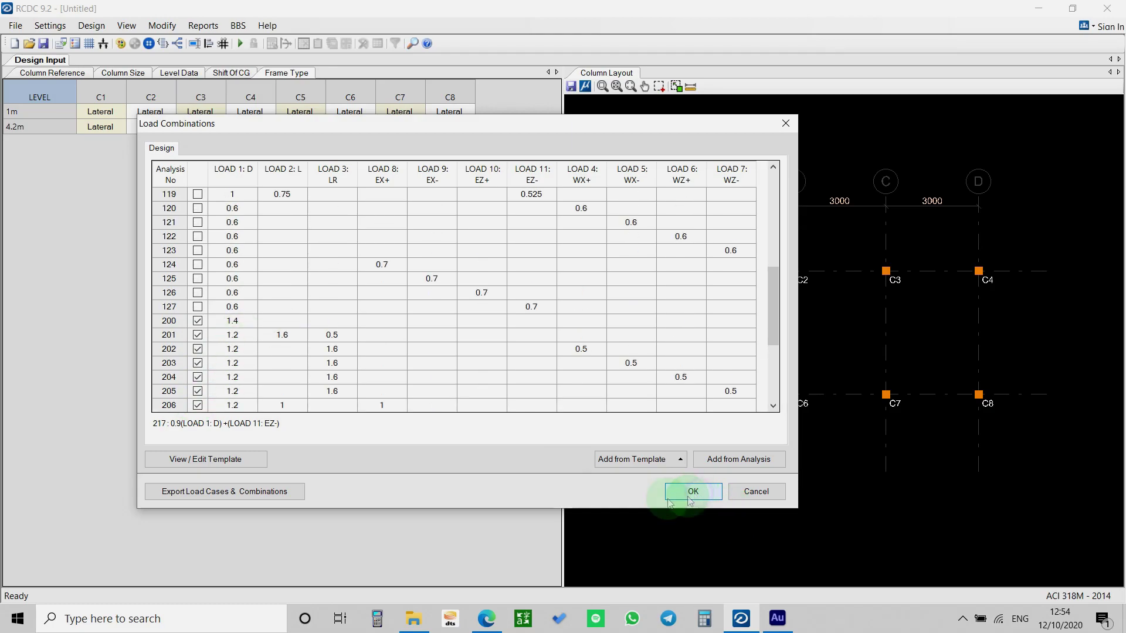
key(Return)
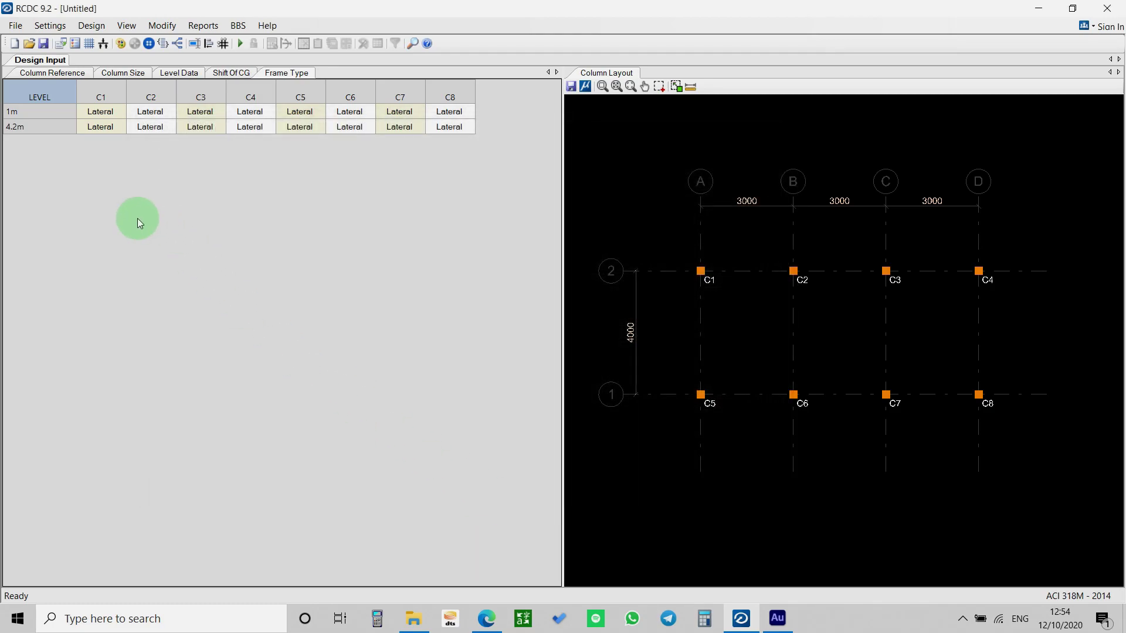
Check the column input tables, run Auto Design on the columns and dismiss the column failure list
click(50, 25)
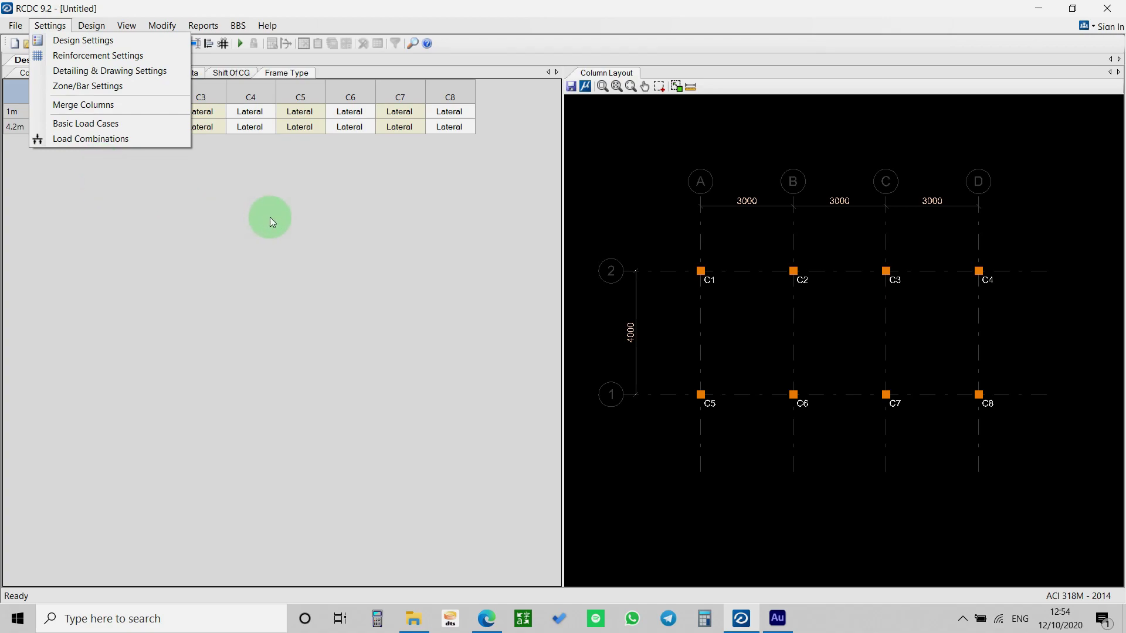
click(269, 222)
click(123, 73)
click(181, 73)
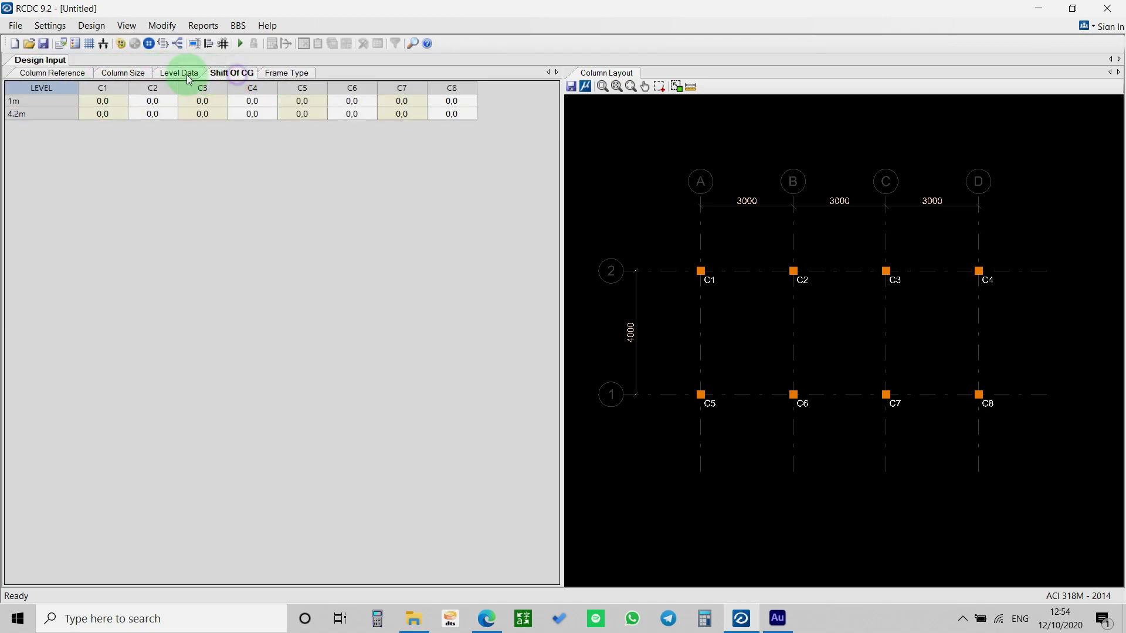
click(75, 72)
click(85, 25)
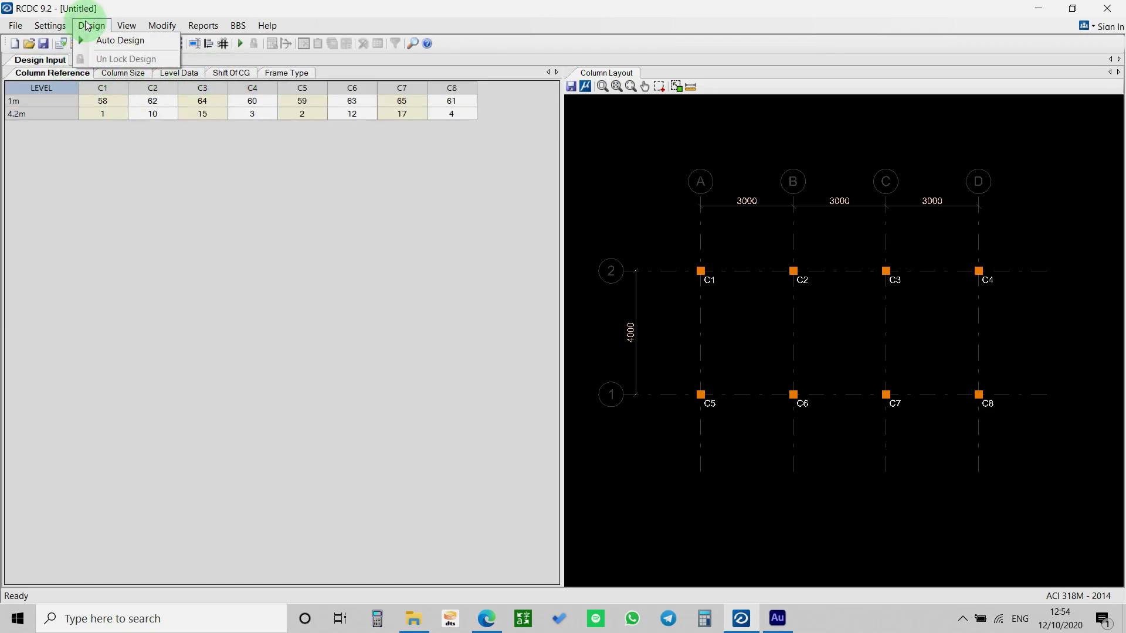
click(111, 47)
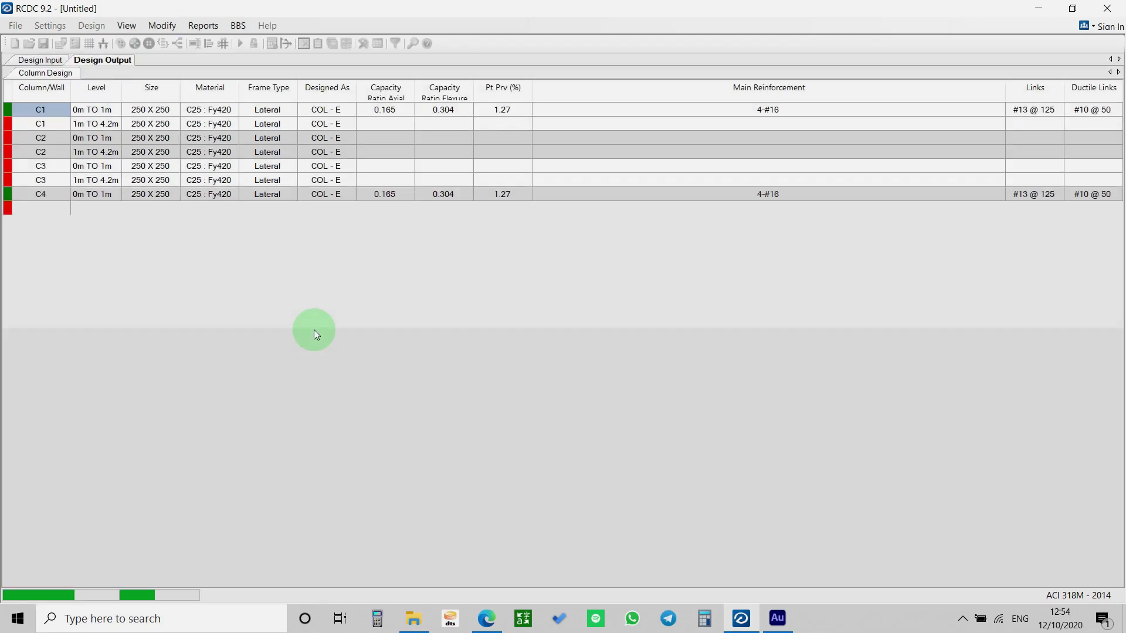
drag(501, 158, 456, 218)
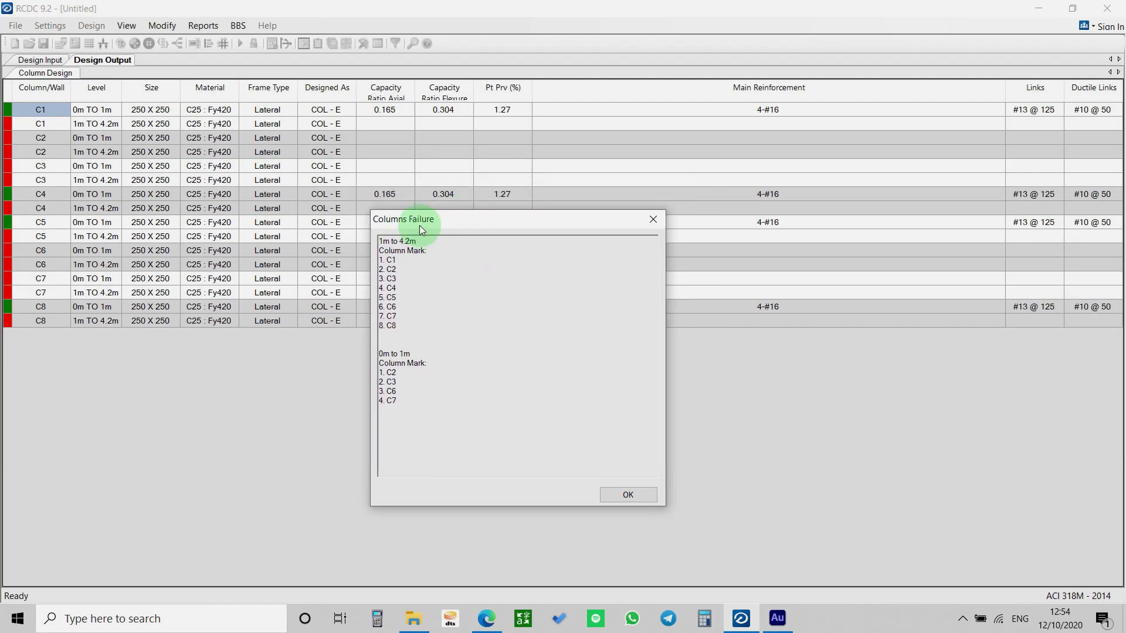
click(651, 219)
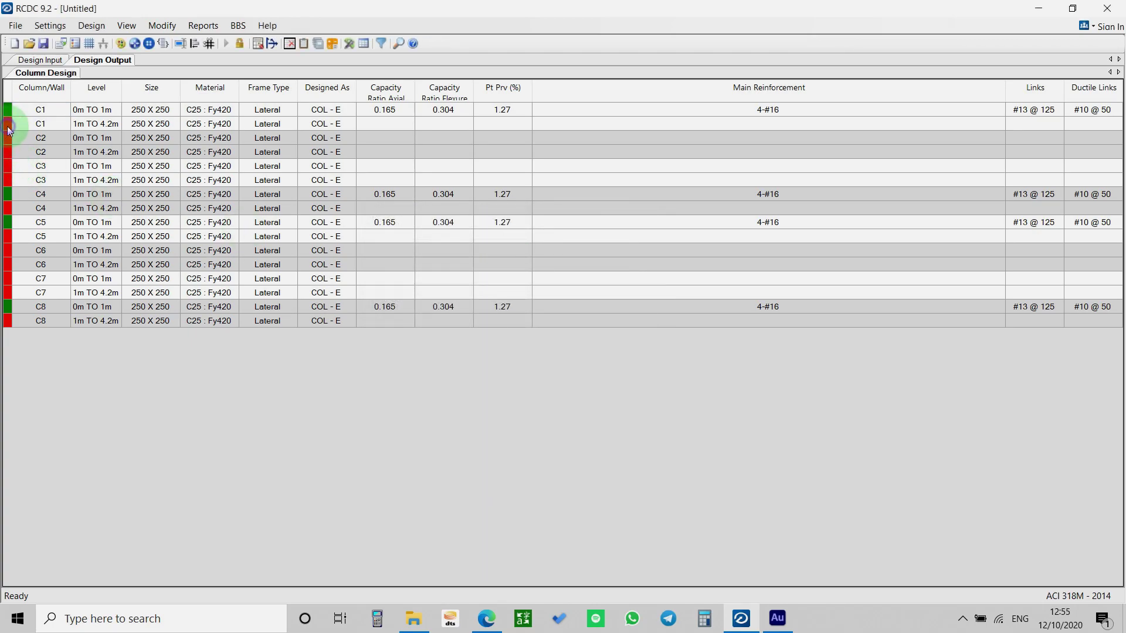
Inspect the design status of columns C1 and C8, and unlock the design, accepting deletion of all design values
click(45, 126)
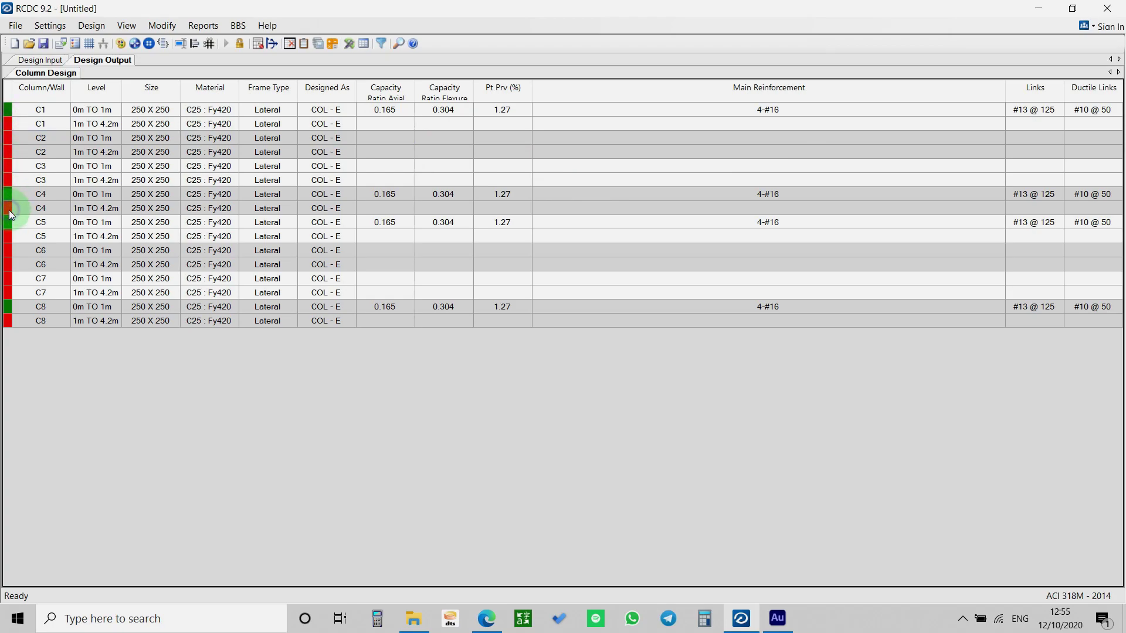
click(44, 321)
click(385, 222)
click(92, 26)
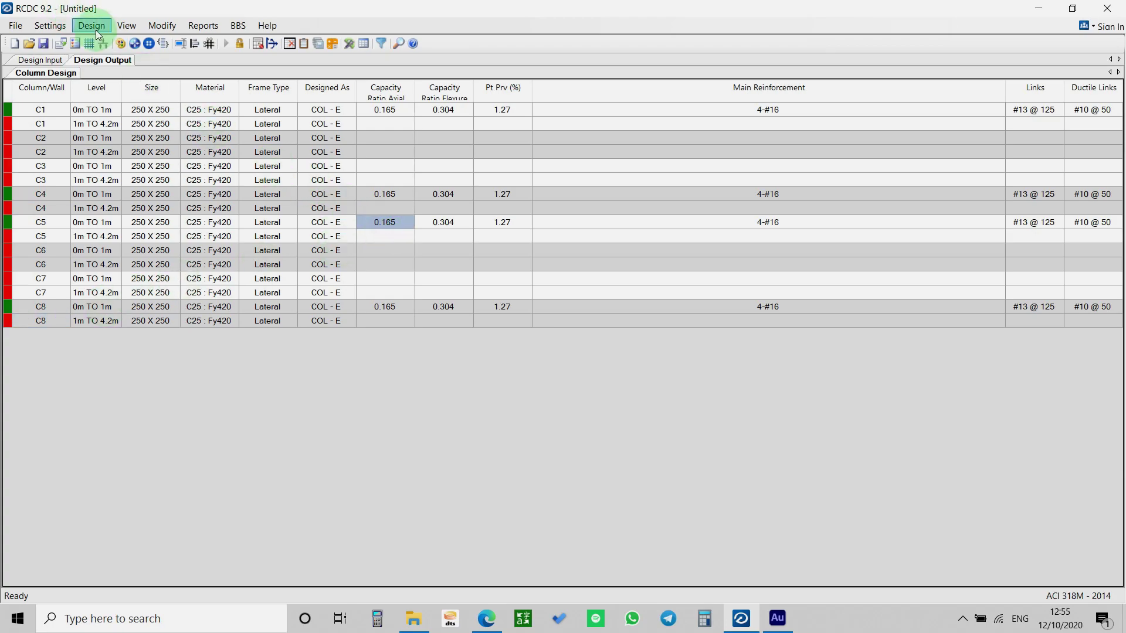
click(115, 59)
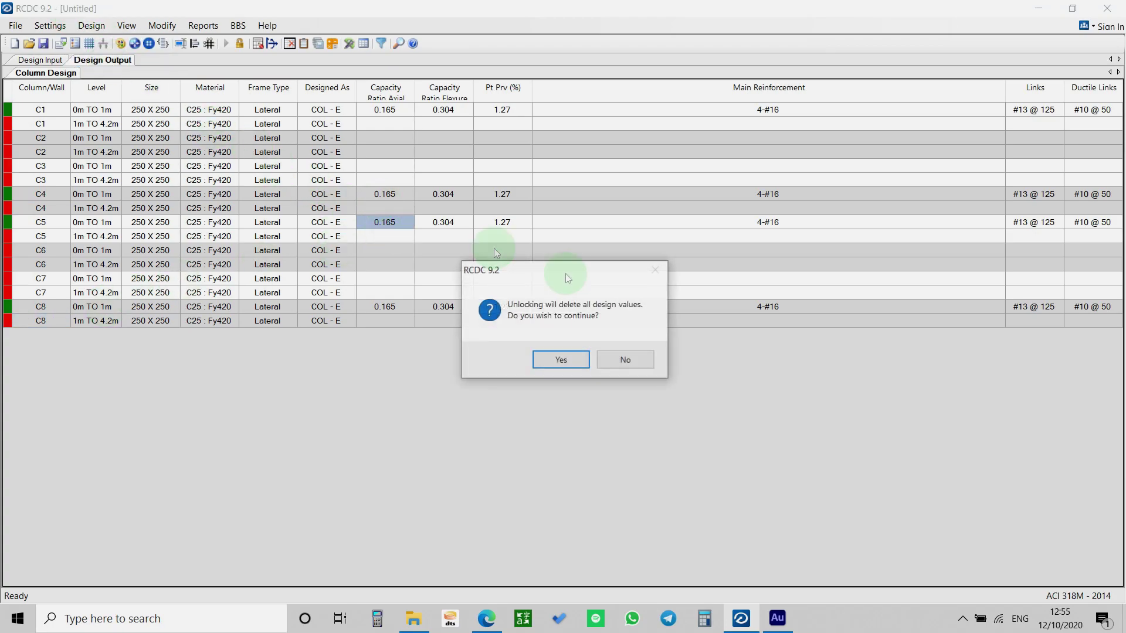
click(552, 357)
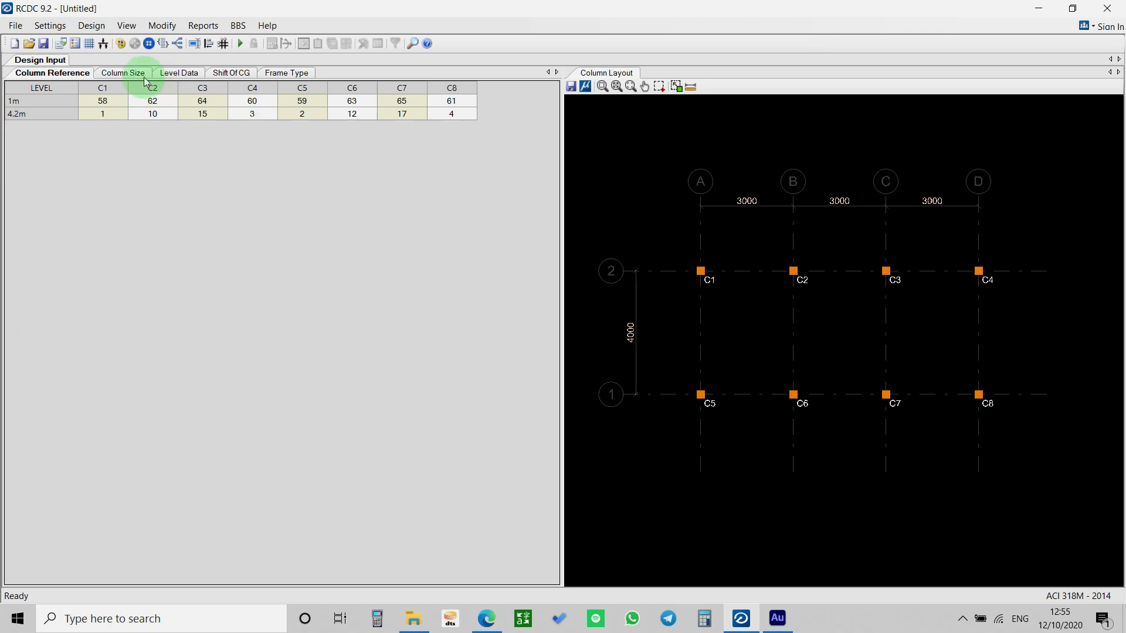
Set the size of columns C1 to C8 at both the 1m and 4.2m levels to B 350 mm and D 350 mm
click(136, 74)
drag(97, 100, 533, 115)
right_click(533, 115)
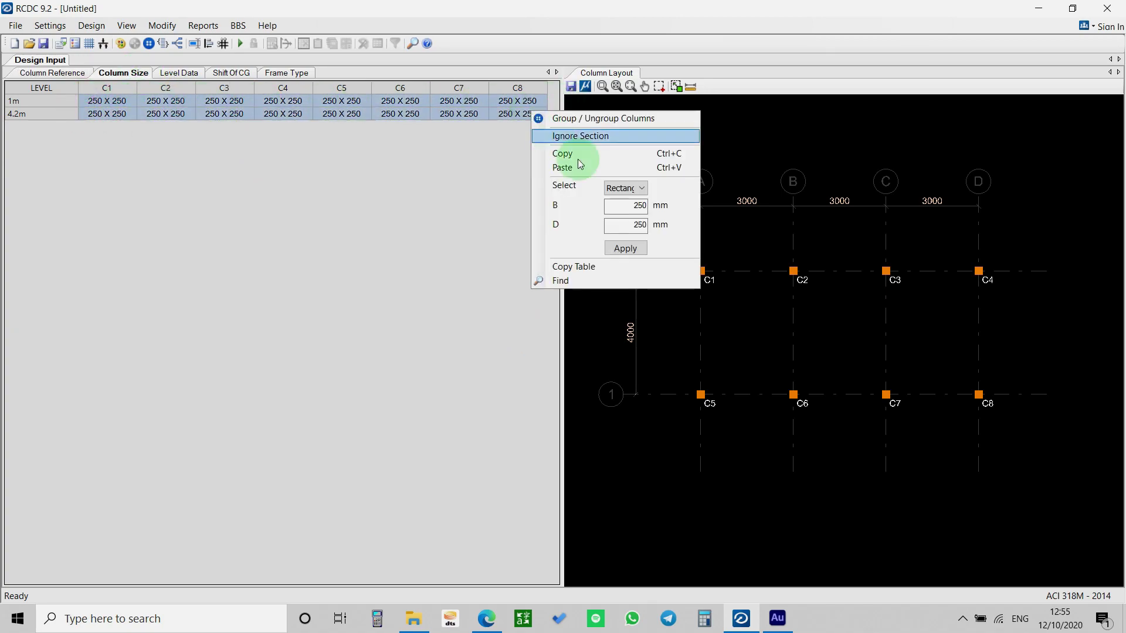
text(35)
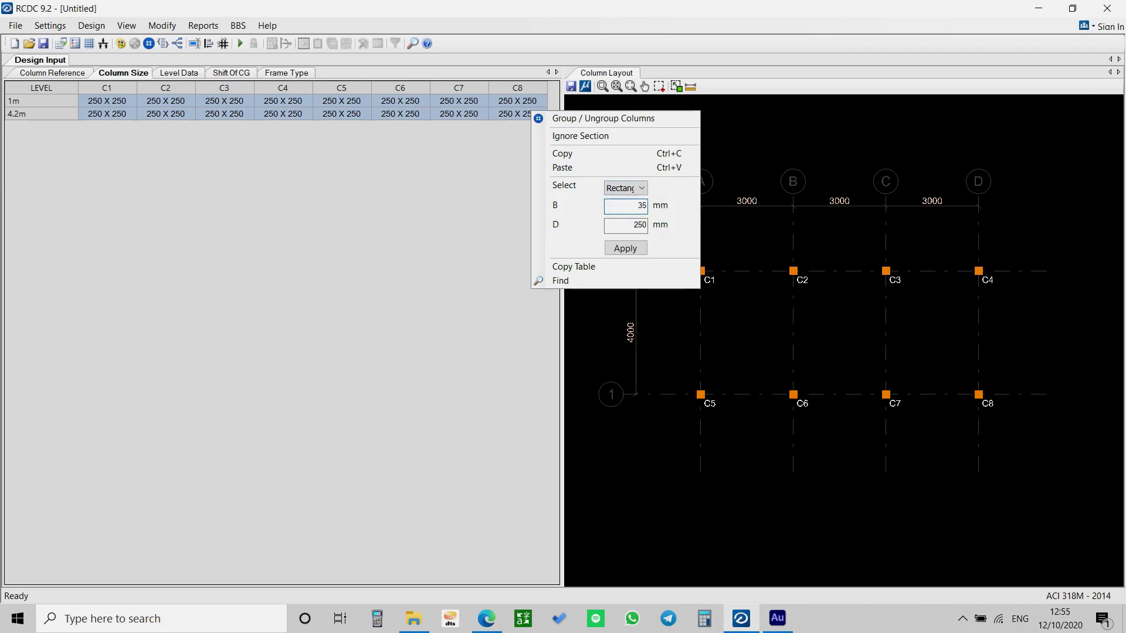
double_click(639, 224)
text(350)
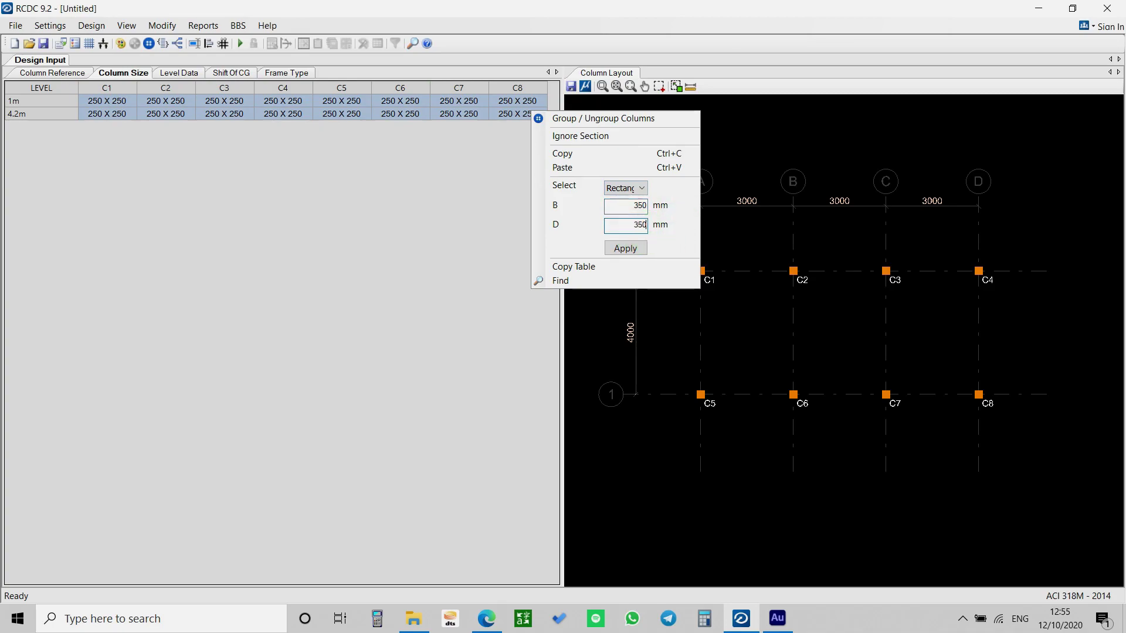
click(633, 252)
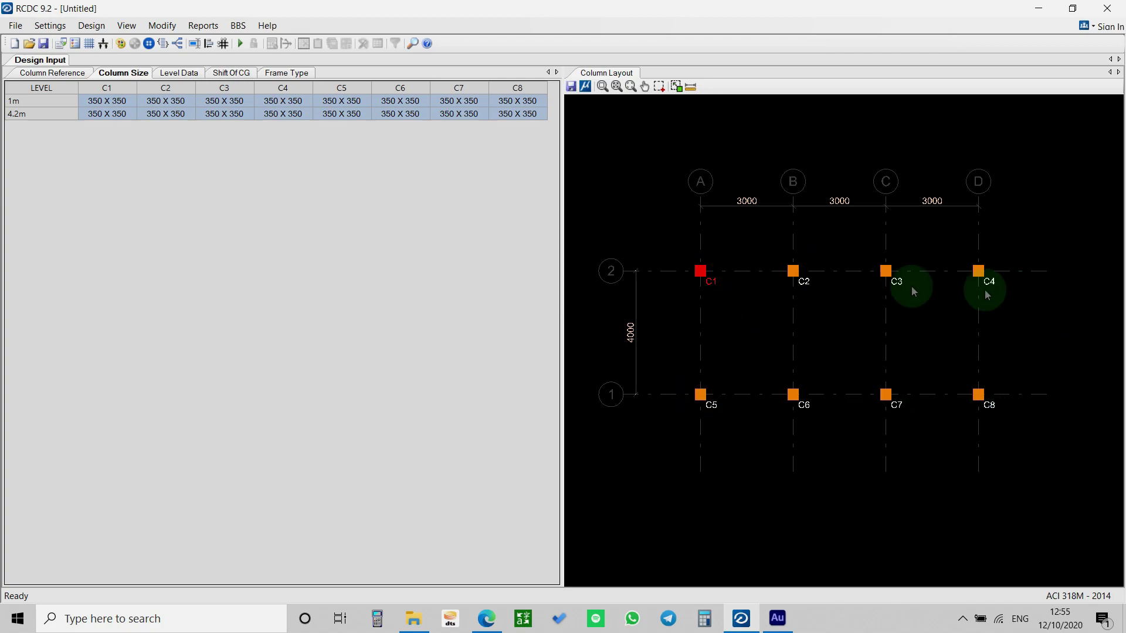
Run Auto Design on the resized columns and review the design results for C1 to C8
click(91, 25)
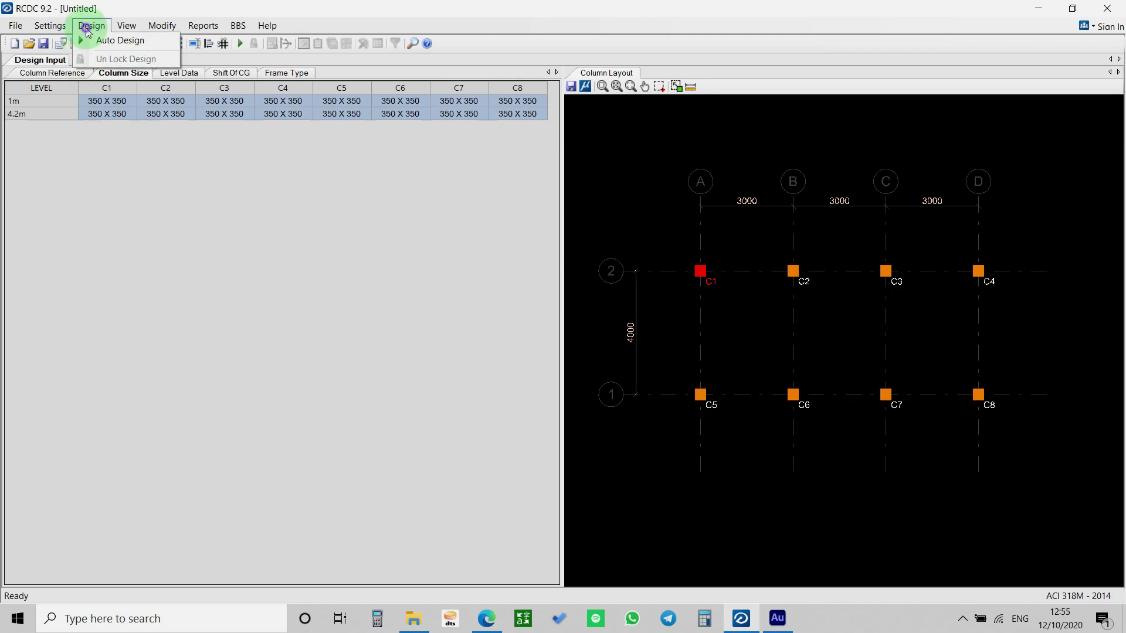
click(110, 47)
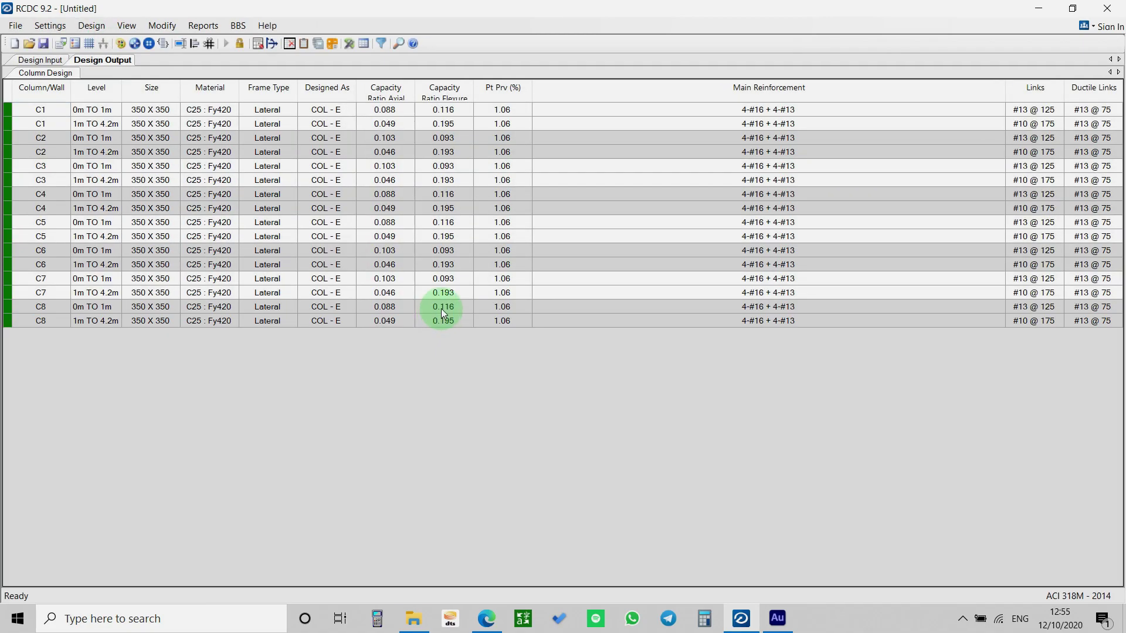
drag(21, 109, 1091, 340)
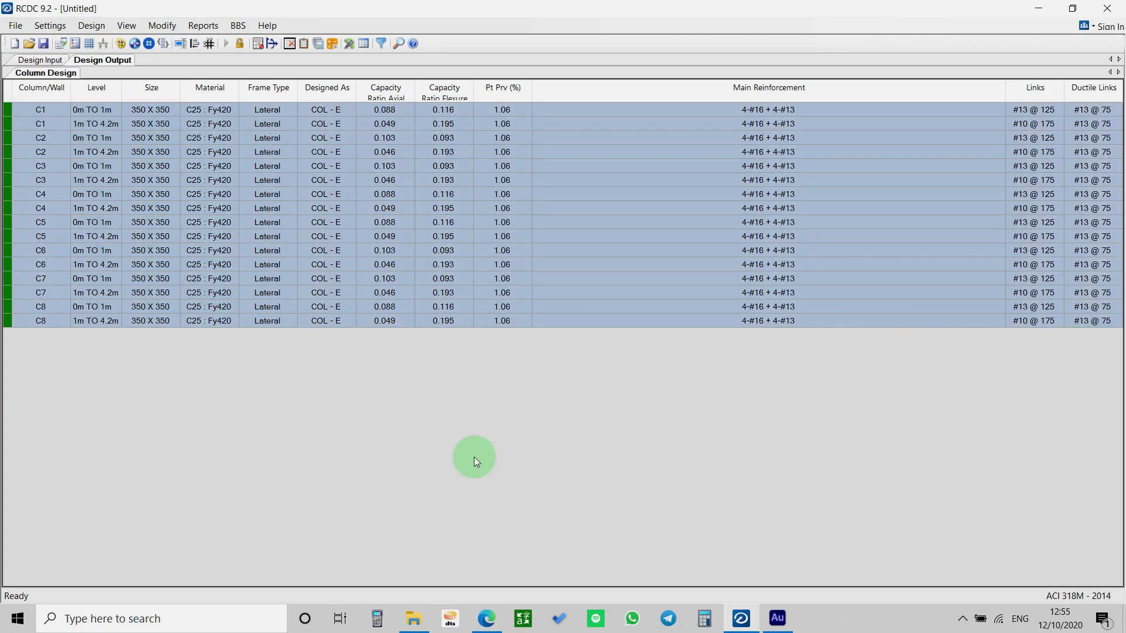
click(224, 380)
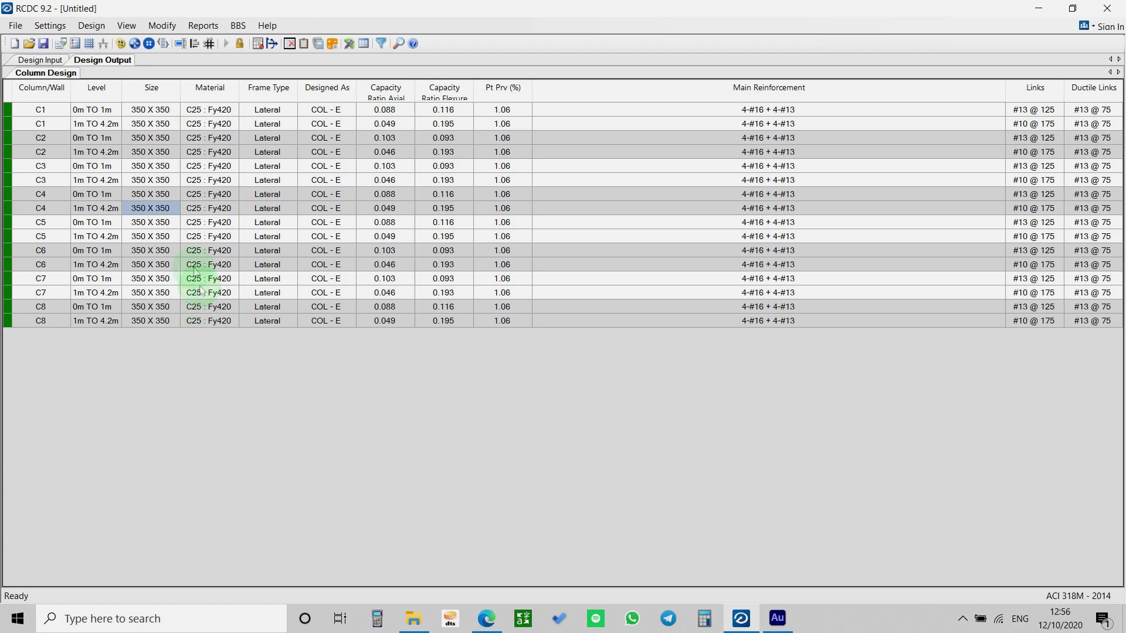
Update the analysis file from the column design and acknowledge the update notice
click(16, 25)
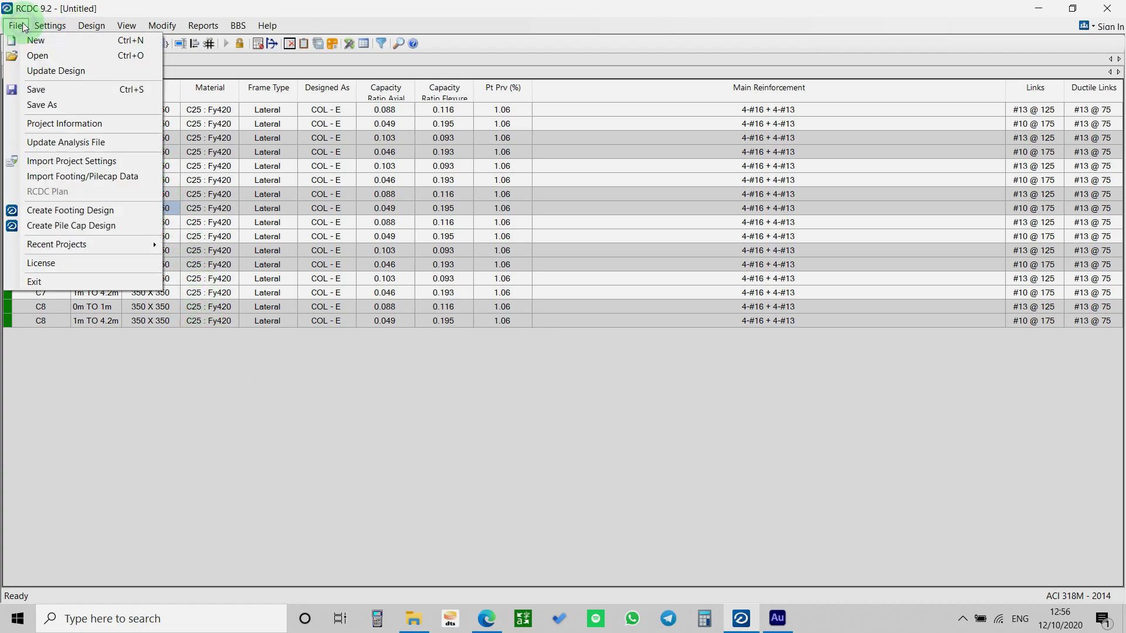
click(66, 142)
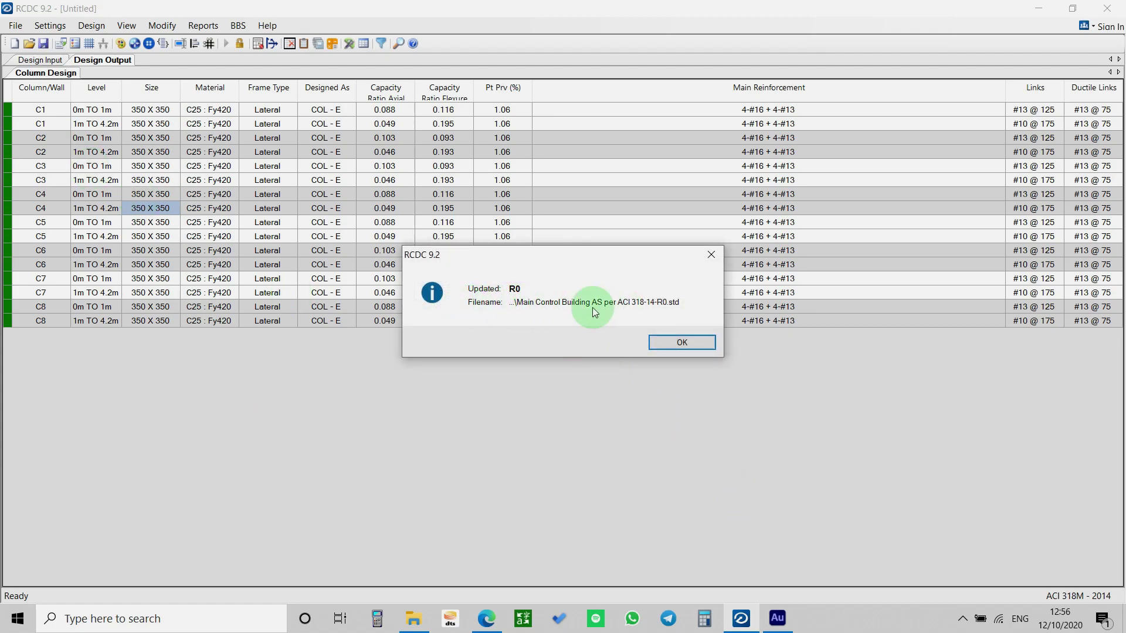
click(670, 342)
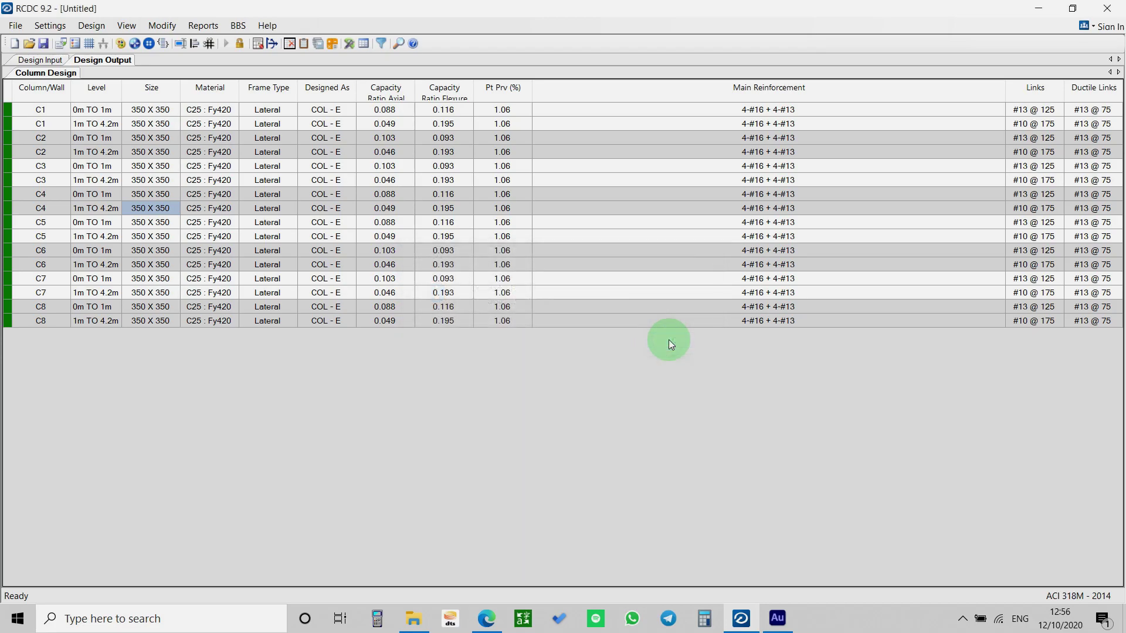
Open the Main Control Building AS per ACI 318-14-R0 model in STAAD.Pro without signing in and display its section properties
click(413, 621)
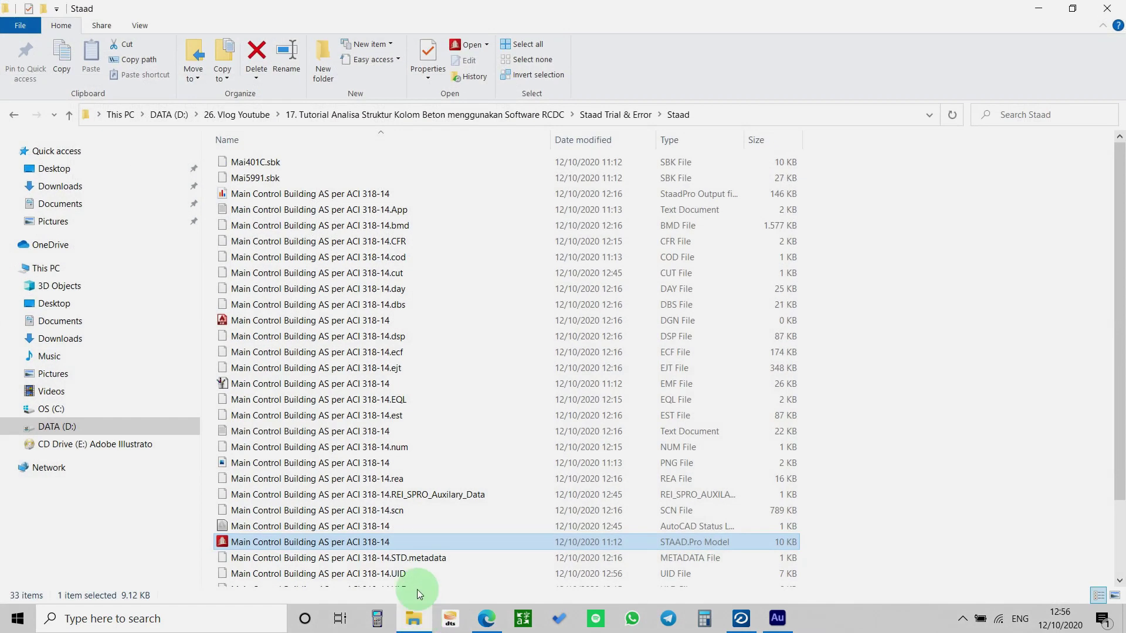
scroll(387, 534, down, 2)
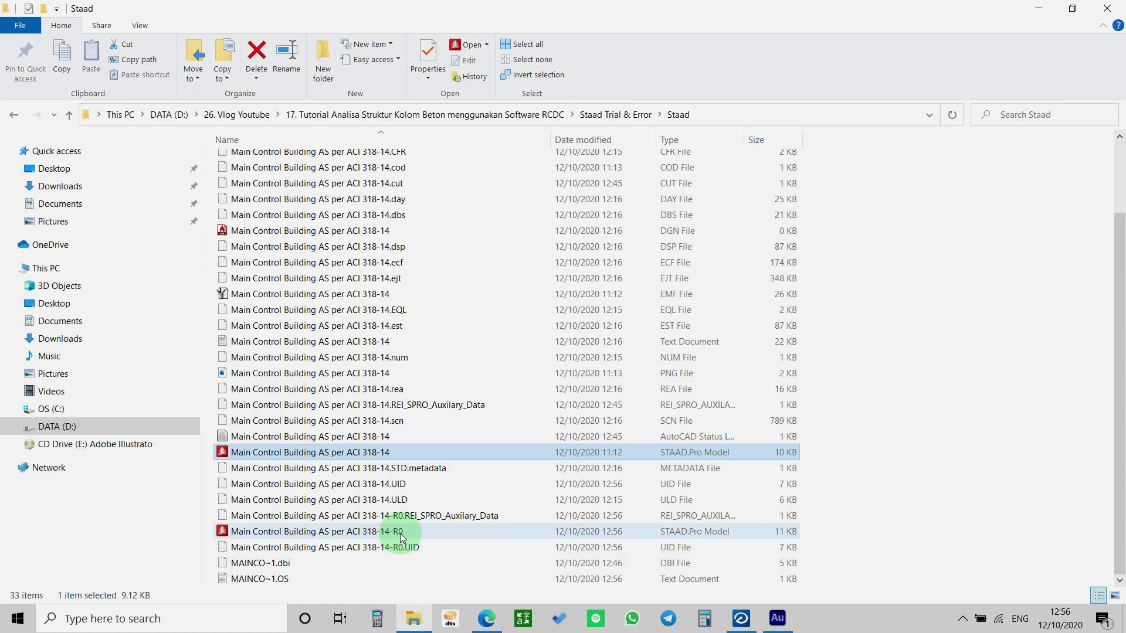
double_click(401, 532)
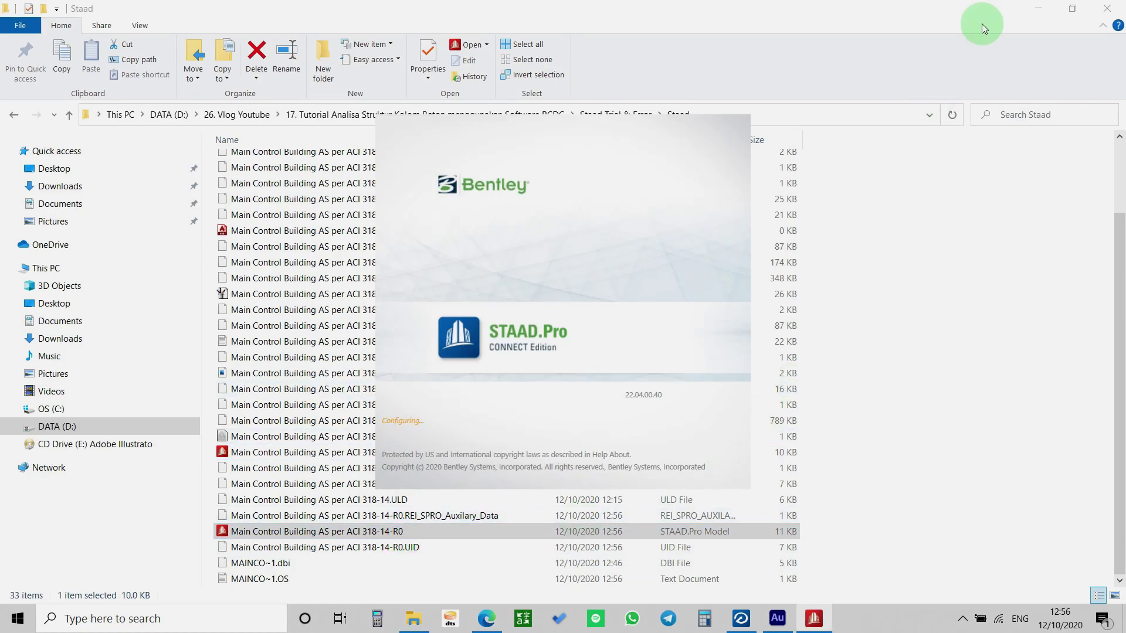
click(1038, 8)
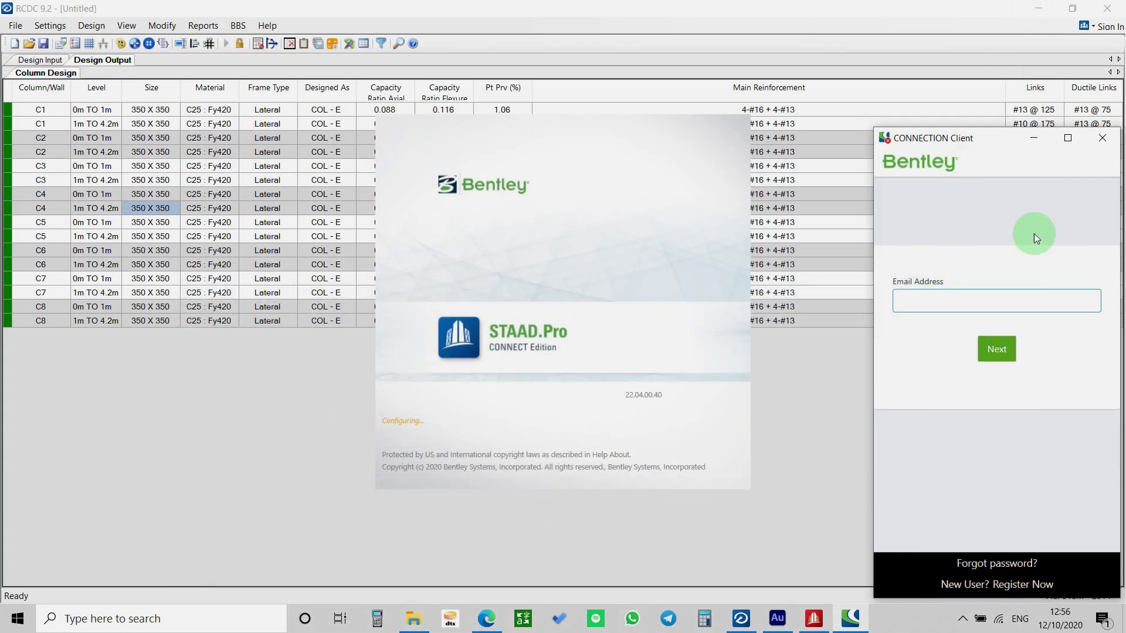
click(1102, 138)
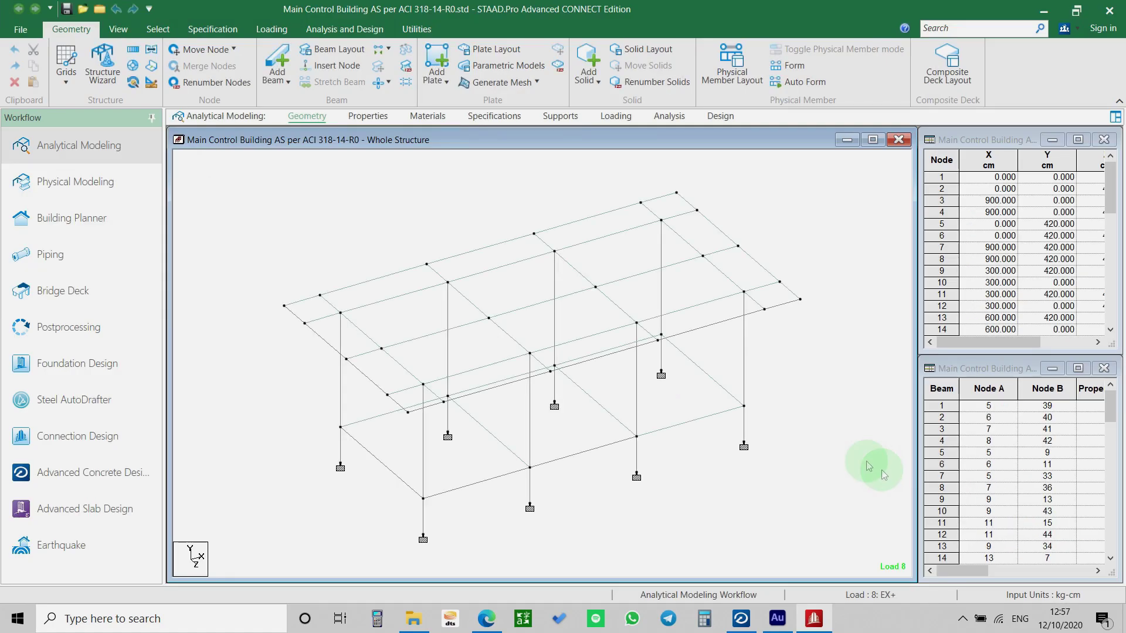
click(367, 116)
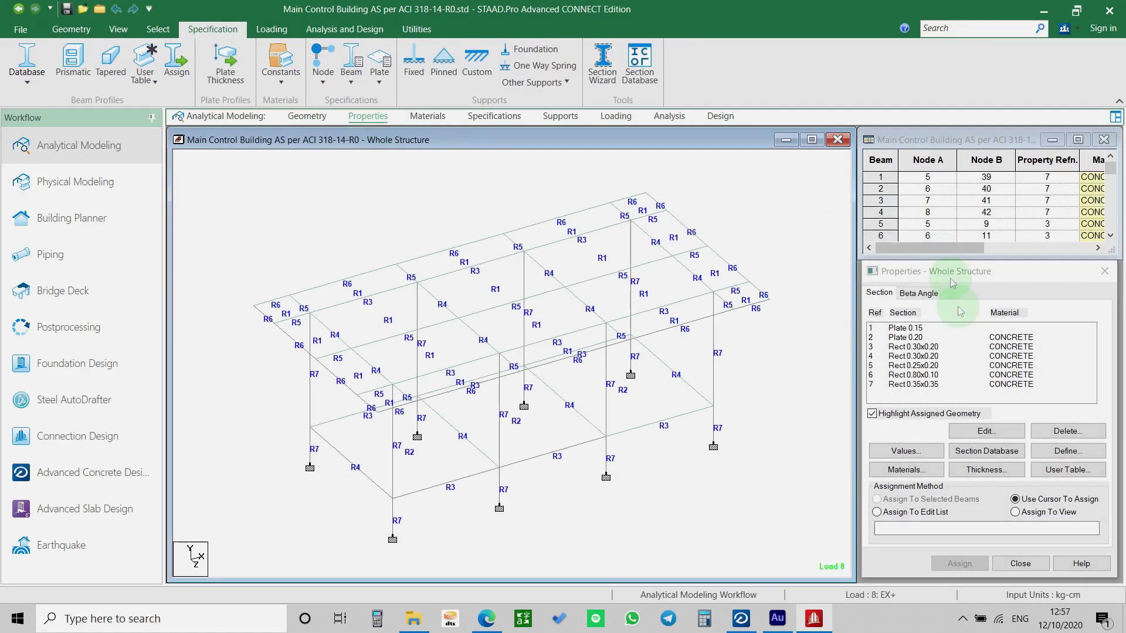
Highlight the members assigned to Rect 0.30x0.20 (reference 3) and Rect 0.35x0.35 to check the sections, then clear the highlight
click(931, 347)
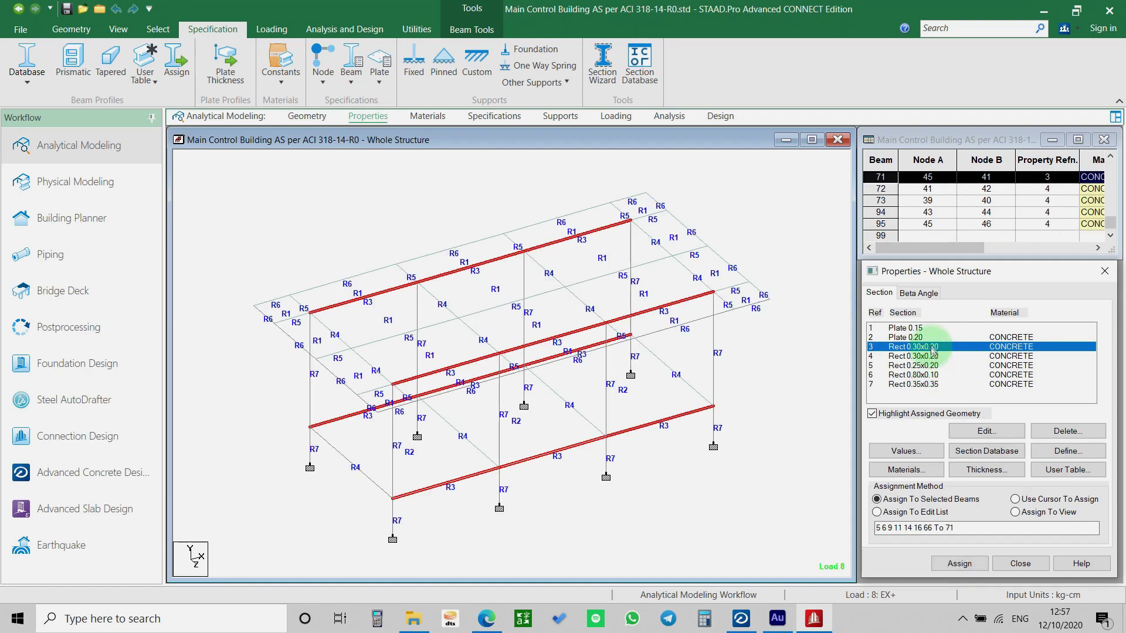
click(931, 385)
click(761, 400)
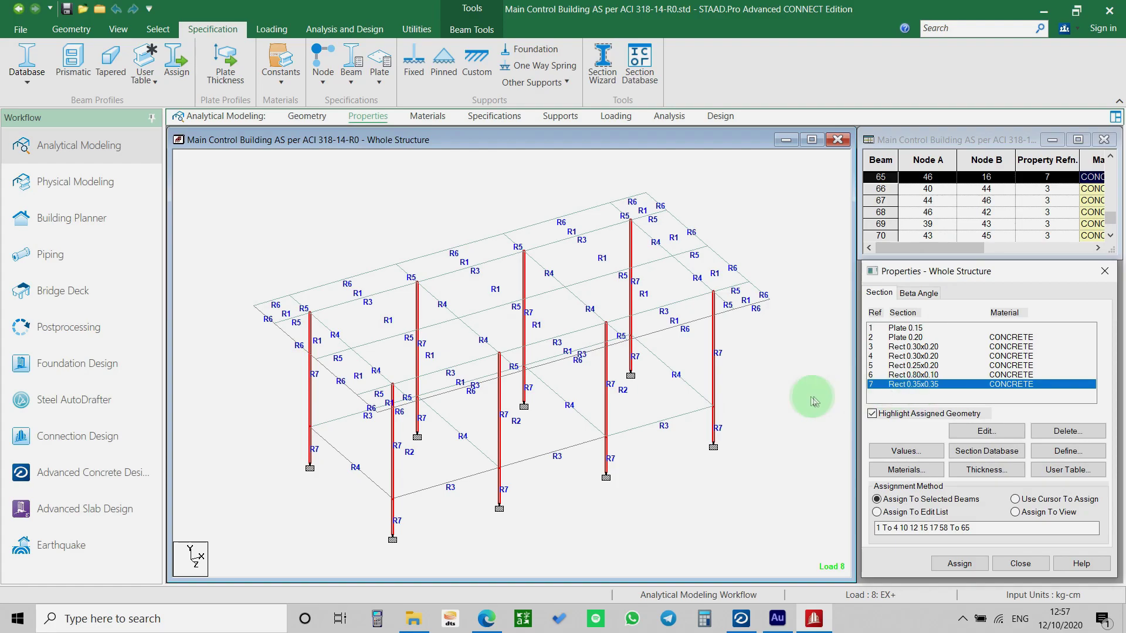
click(789, 401)
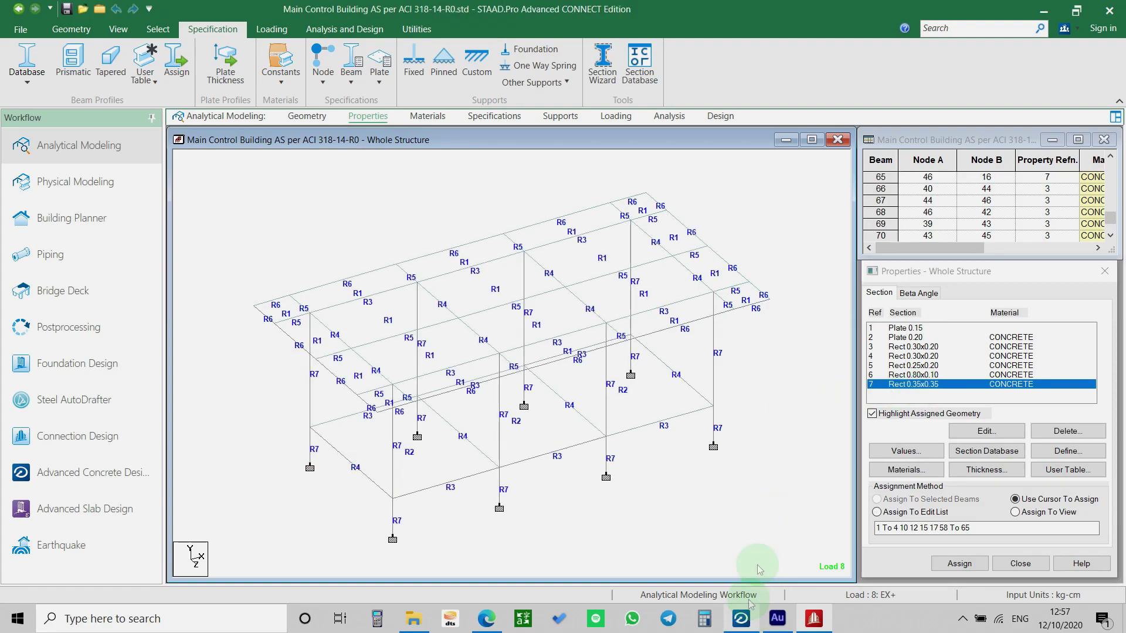
Switch to RCDC and check the column sizes of C1 at both levels against the model's sections
click(742, 619)
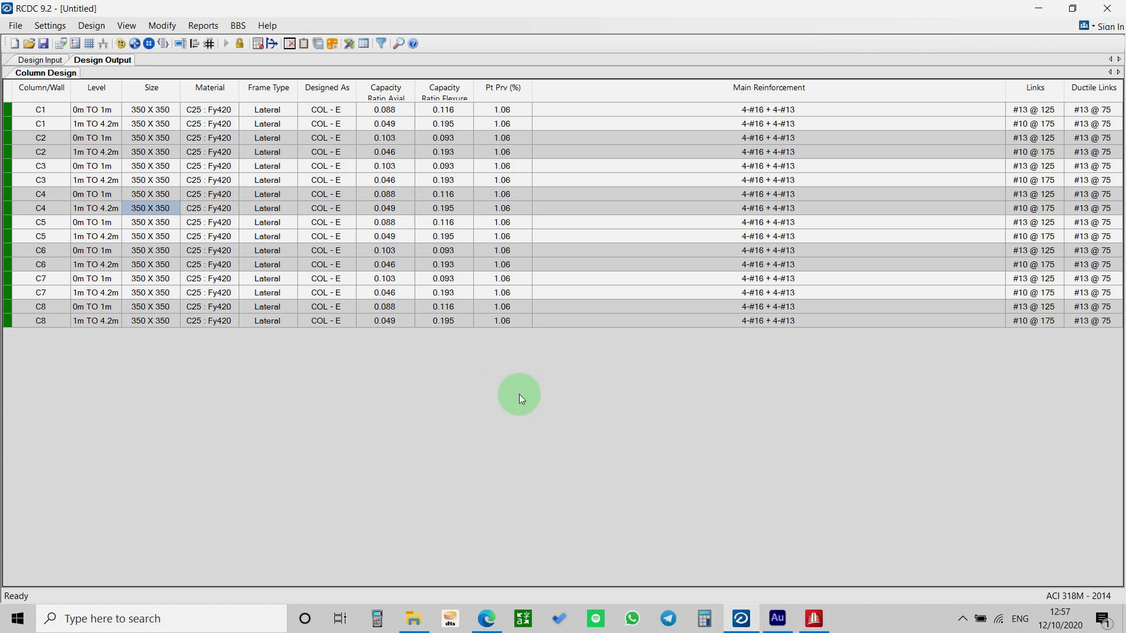
click(151, 111)
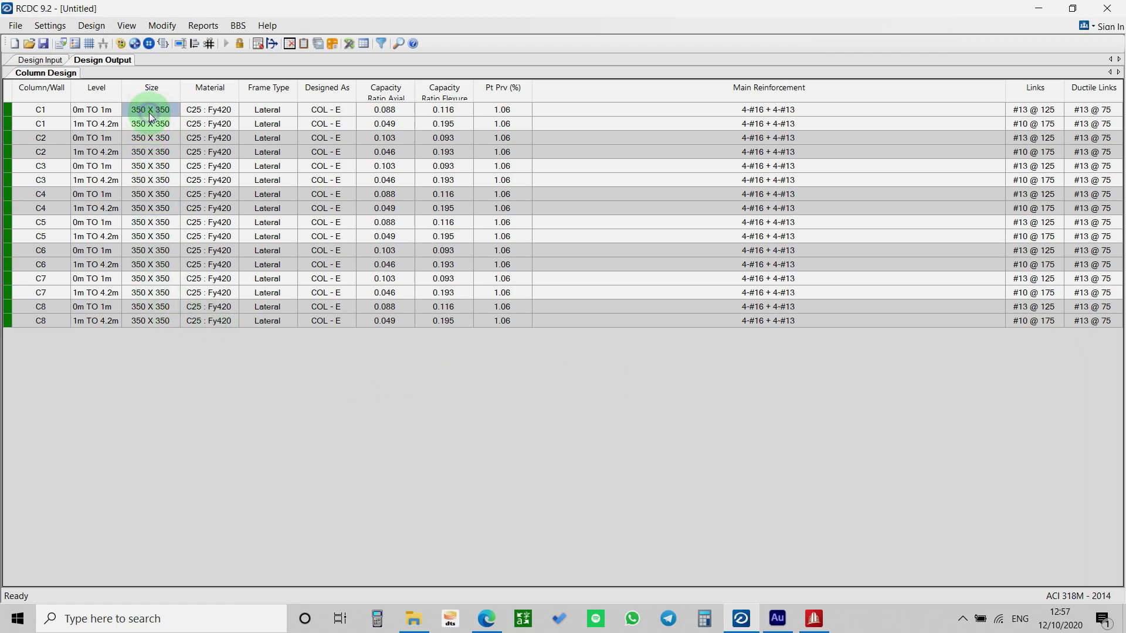
click(154, 123)
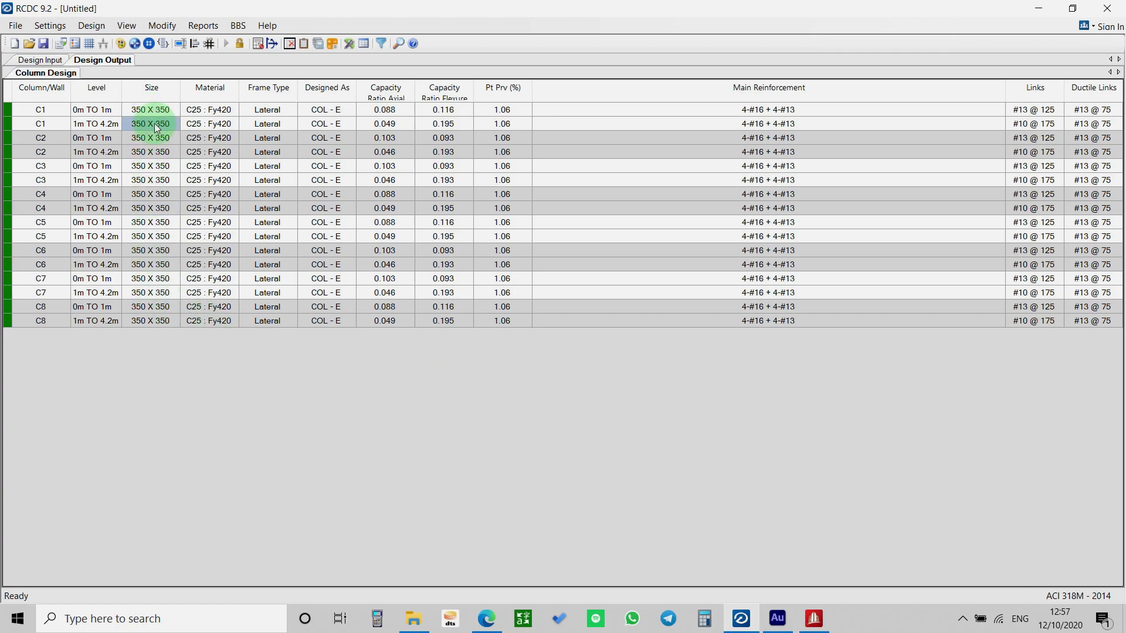
click(5, 109)
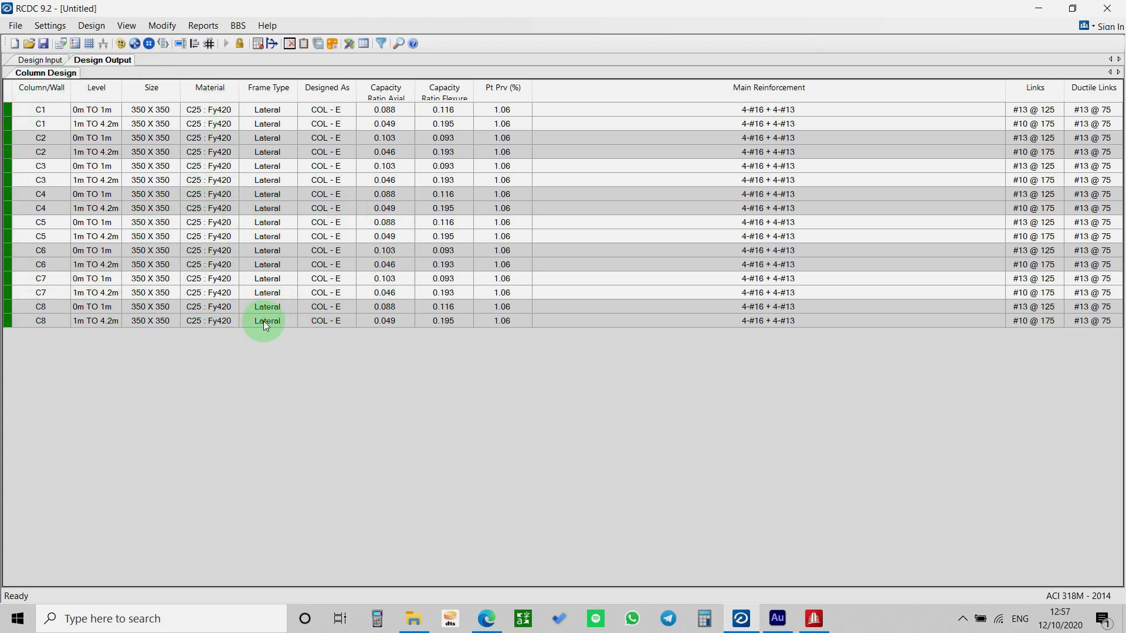
click(13, 26)
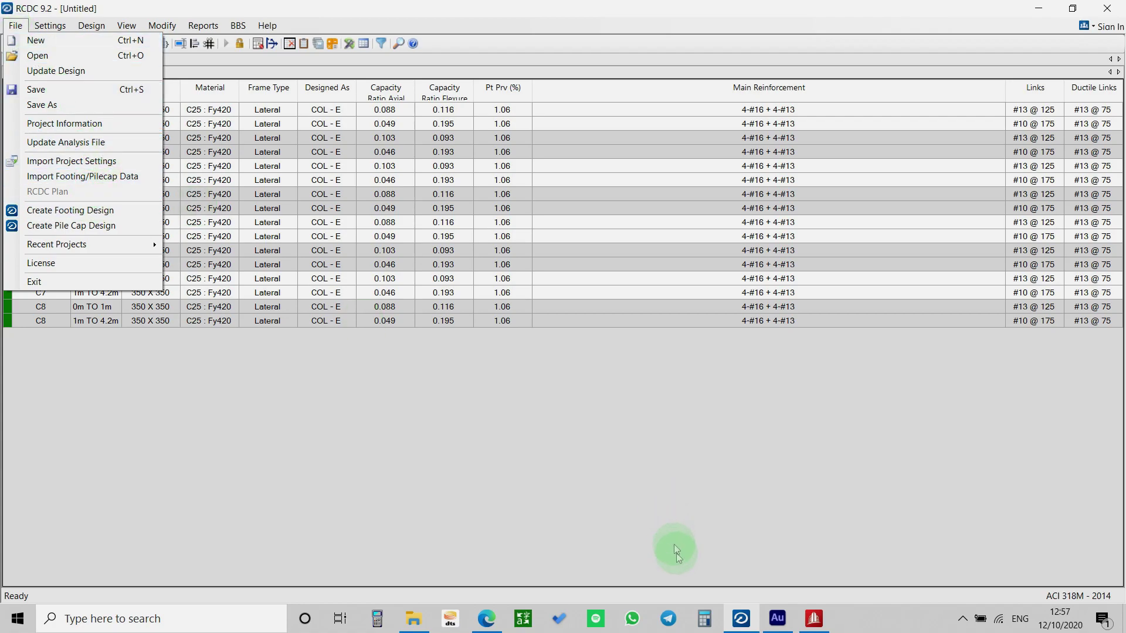
Switch to STAAD.Pro, highlight the columns assigned Rect 0.35x0.35, and minimize the program to get back to RCDC
click(813, 618)
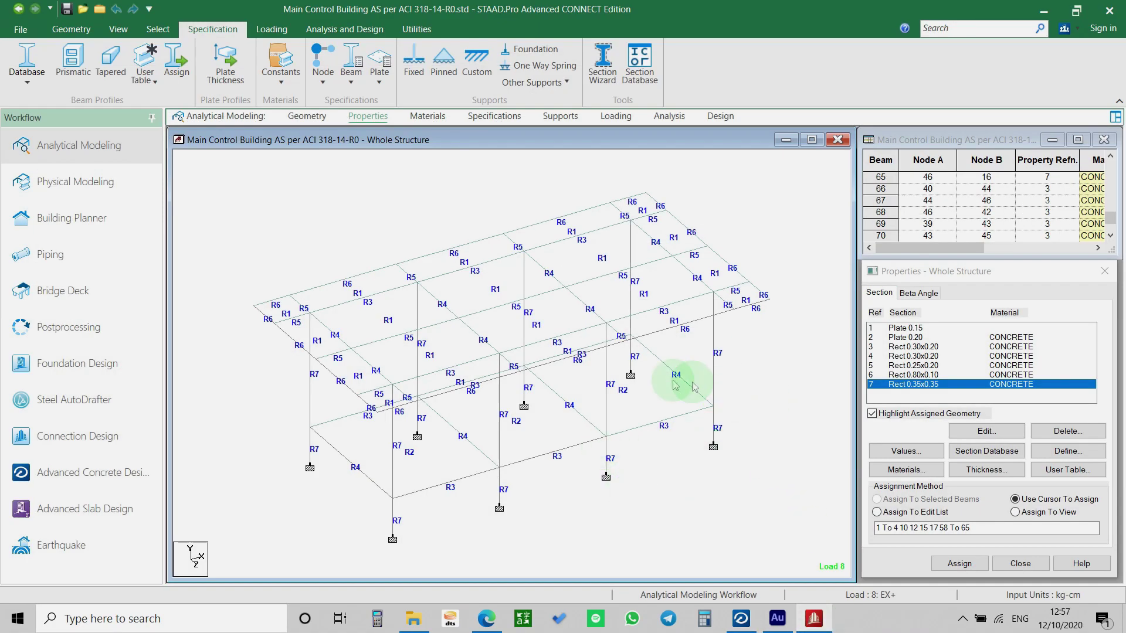
click(934, 384)
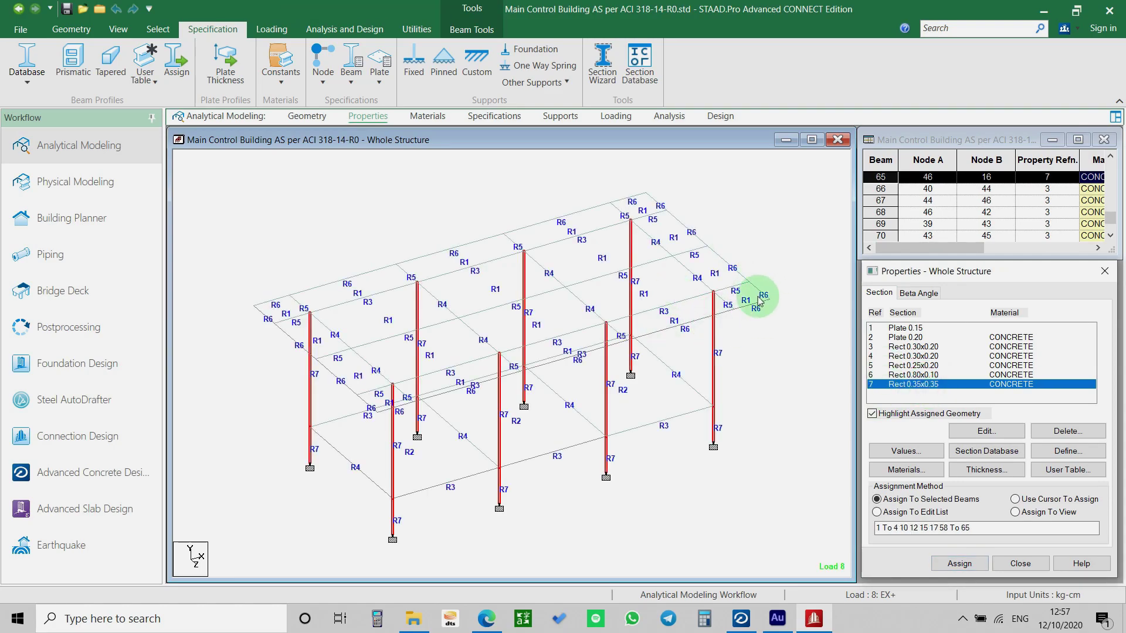
click(1042, 7)
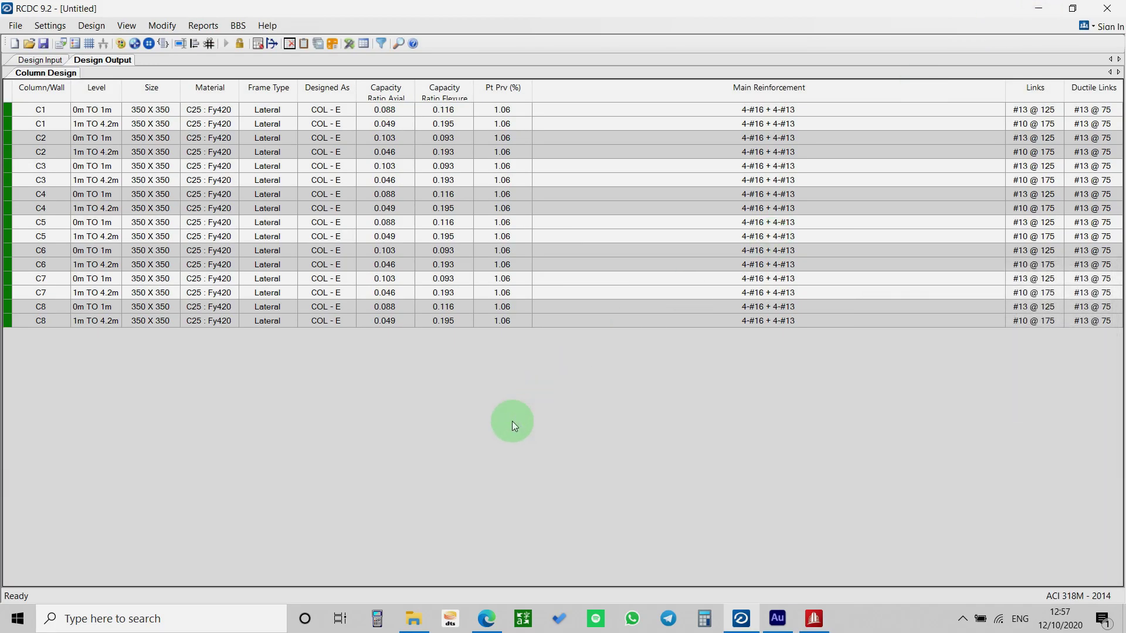
Review the axial and flexure capacity ratios of columns C1 to C8 in the design results
click(16, 113)
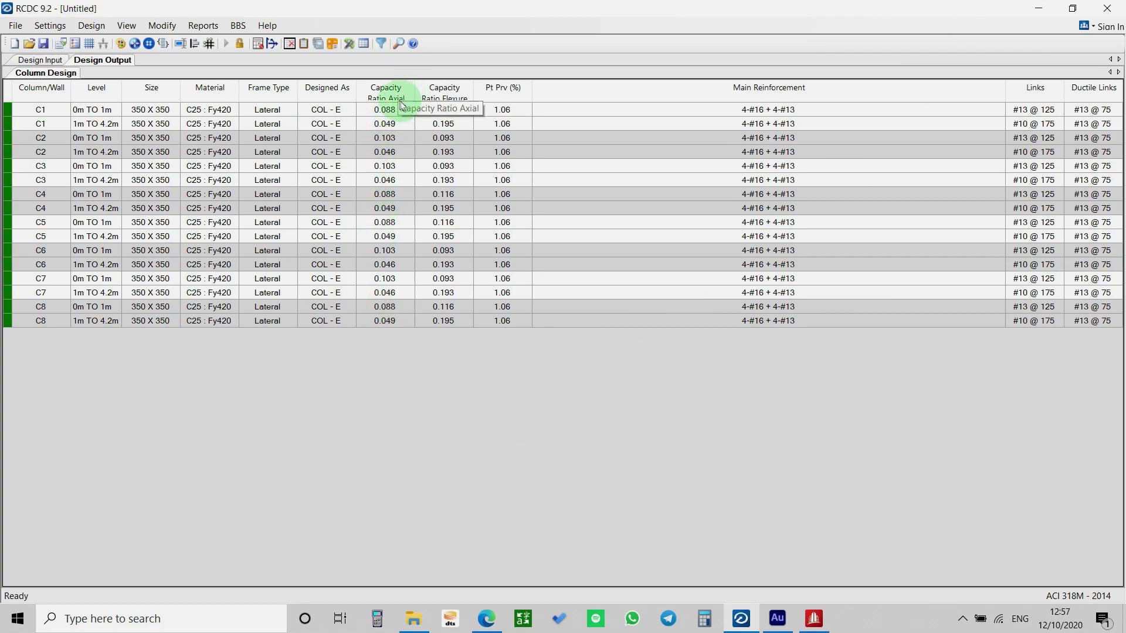
drag(399, 115, 410, 326)
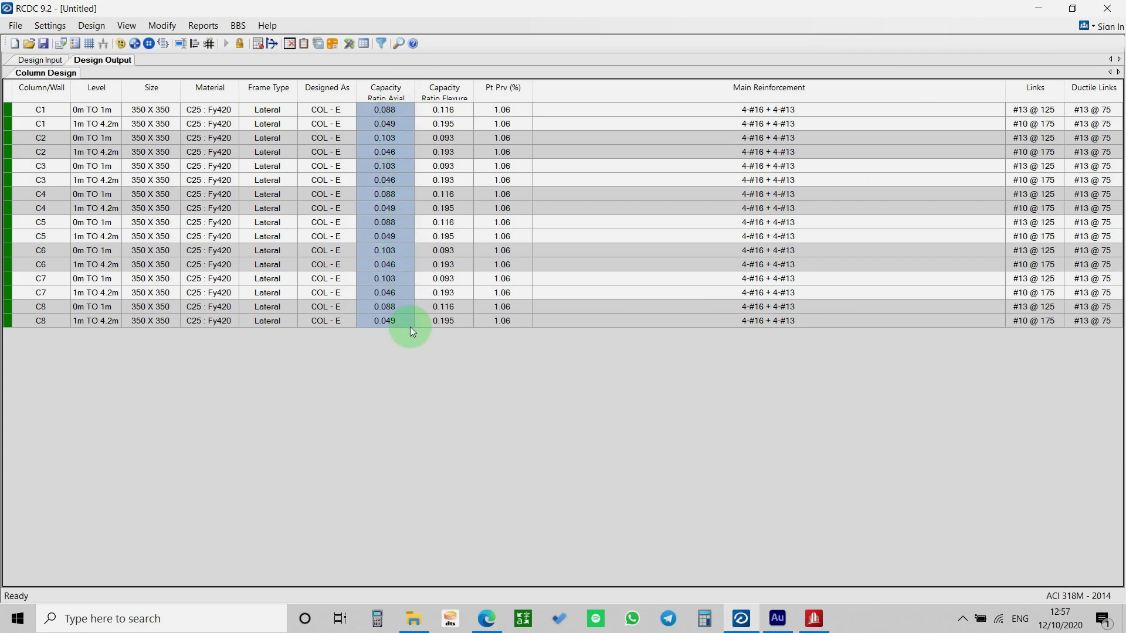
click(397, 163)
drag(447, 117, 452, 315)
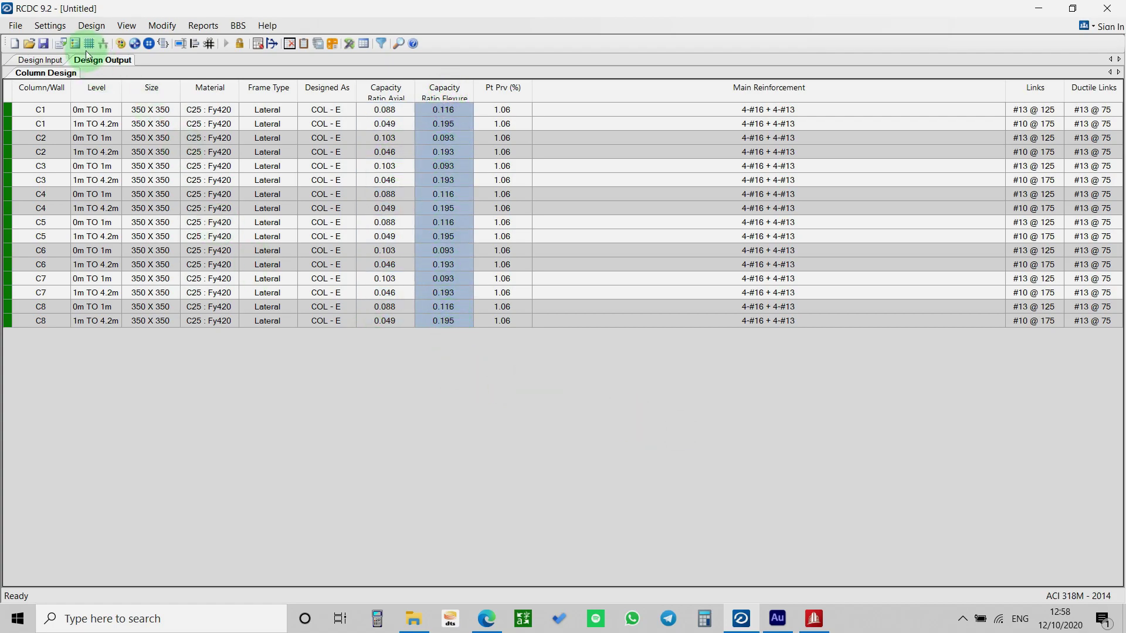
click(124, 24)
click(102, 26)
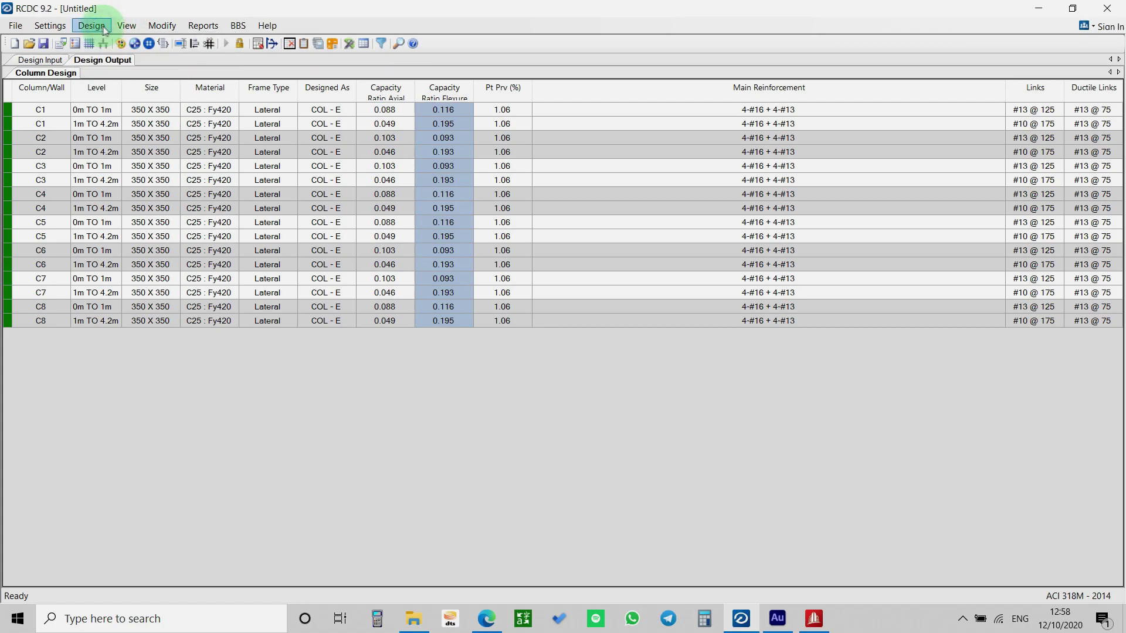
click(163, 27)
click(171, 28)
click(170, 27)
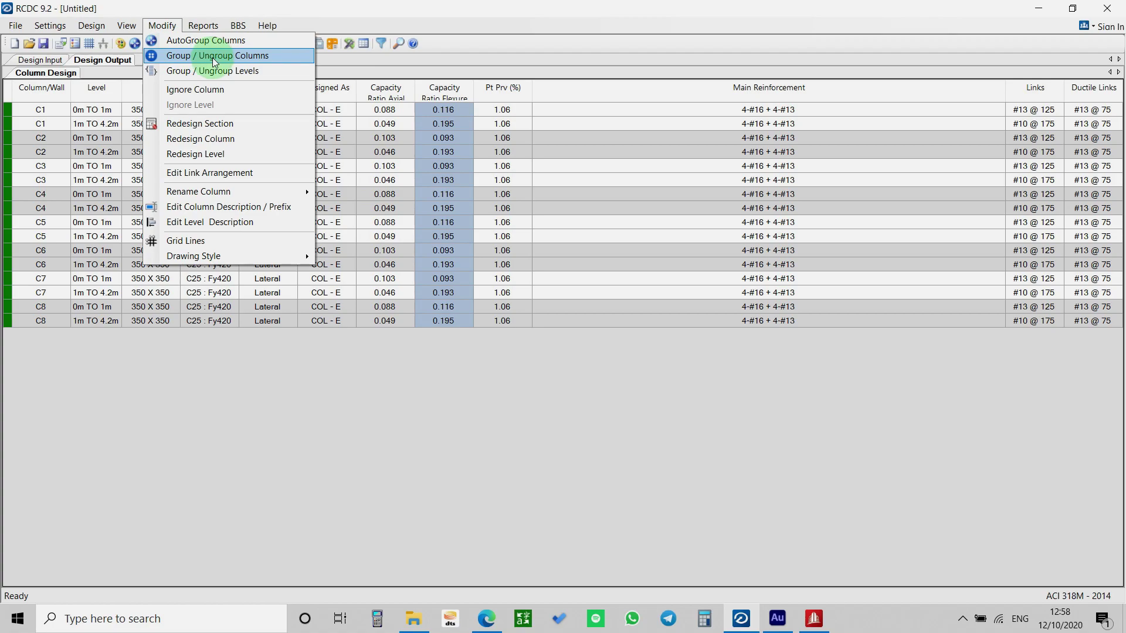
click(487, 307)
Auto-group columns C1 to C8 into one lateral group with Design for Ductility kept on, and redesign them
drag(41, 110, 53, 318)
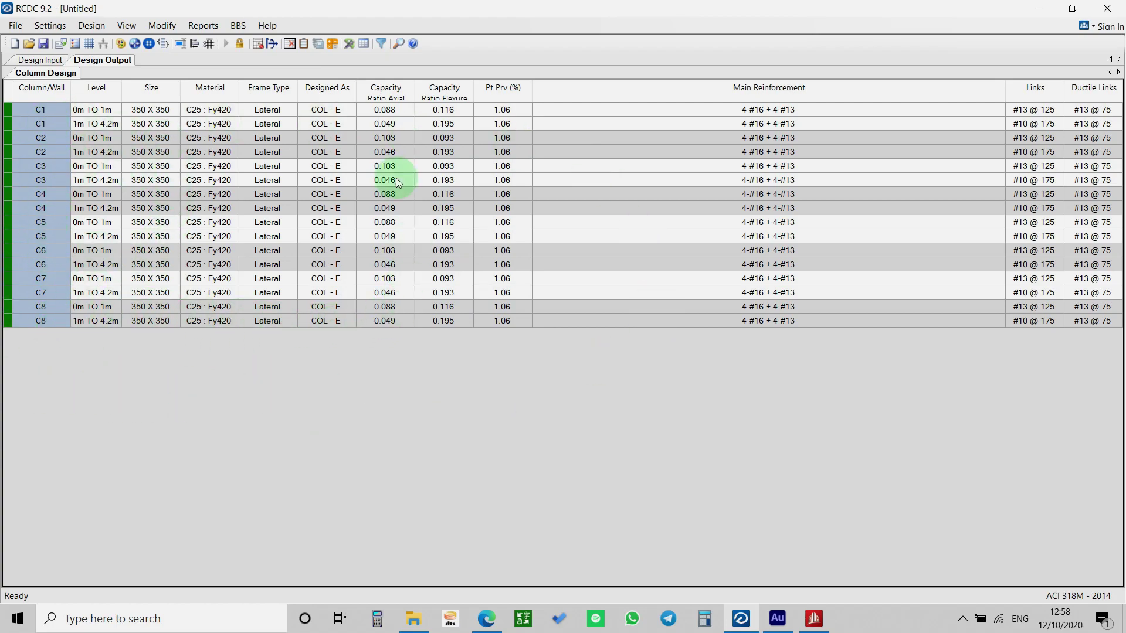
click(164, 25)
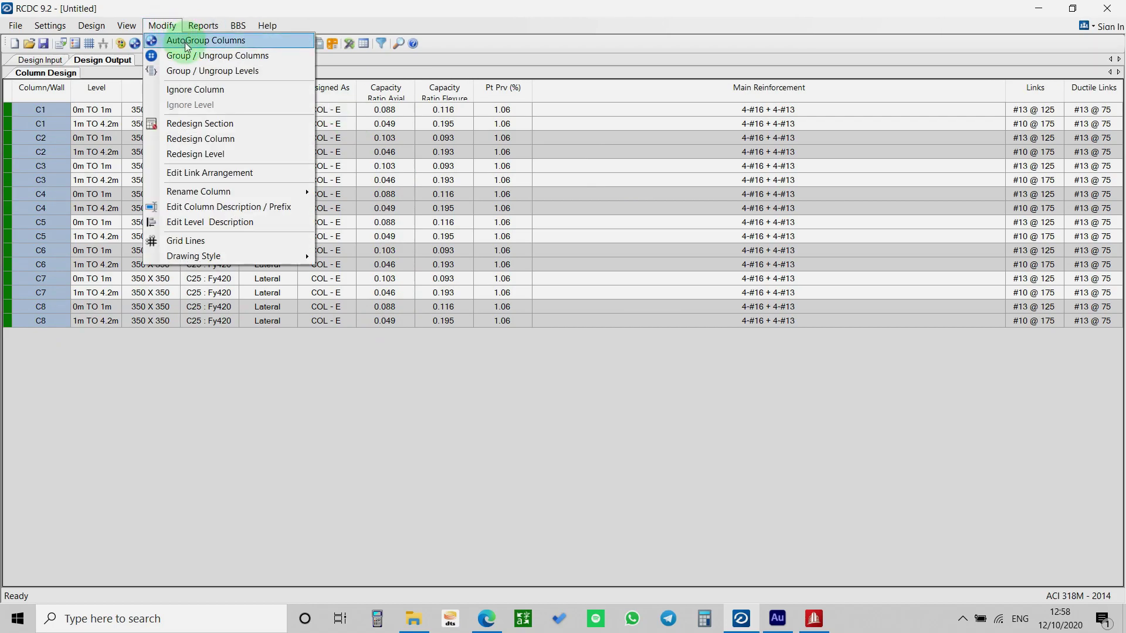
click(187, 45)
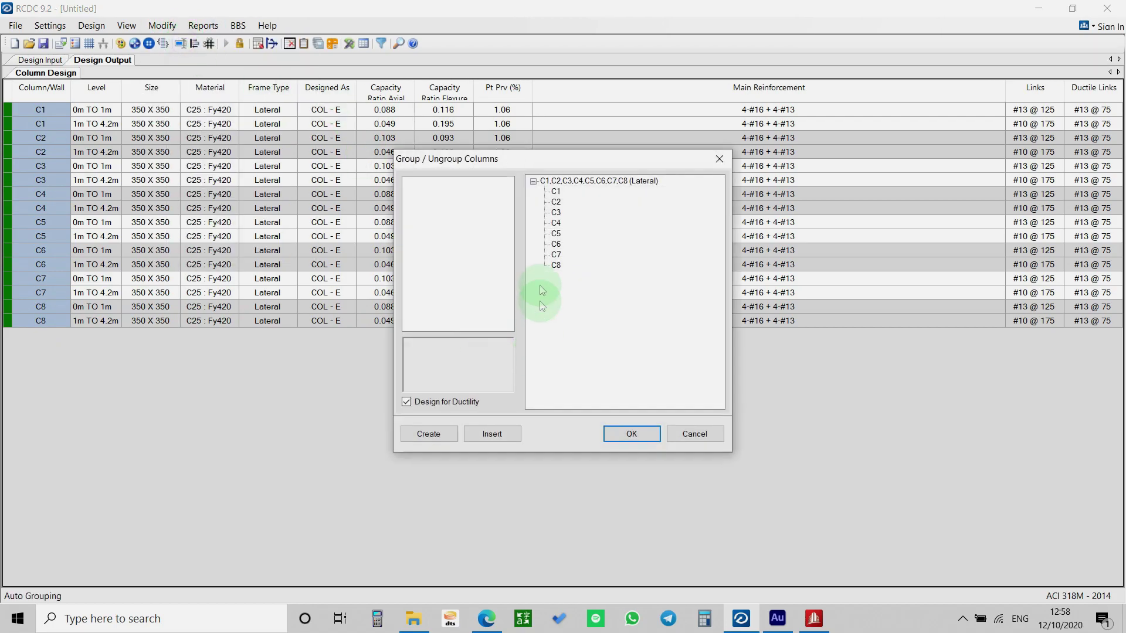
click(626, 433)
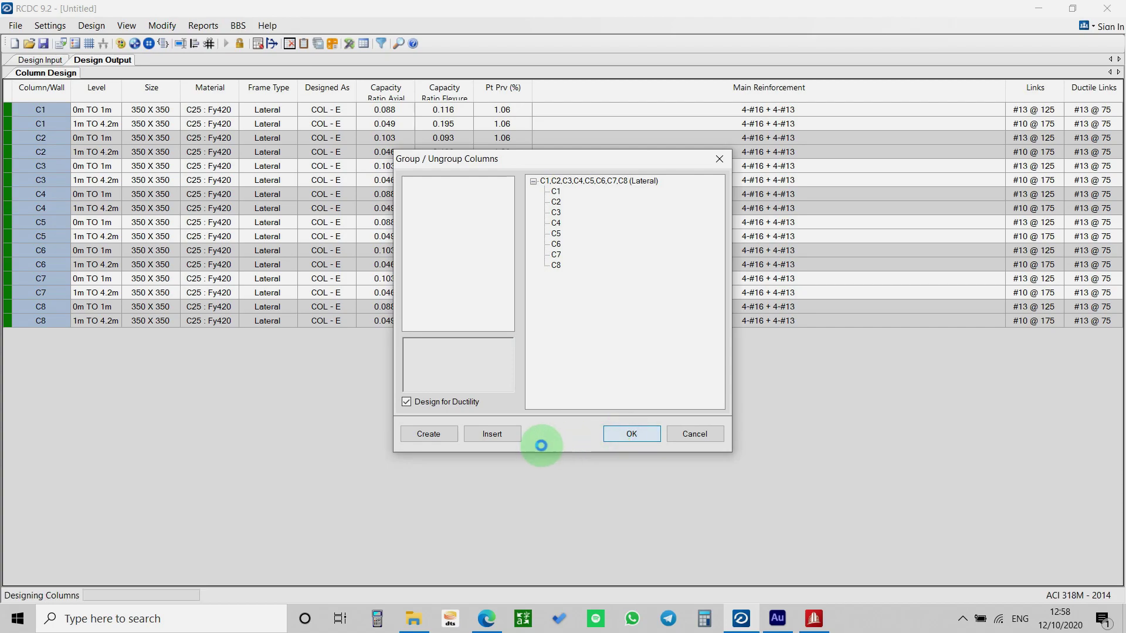
Review the design results of the grouped columns at both levels, including the main reinforcement
click(46, 125)
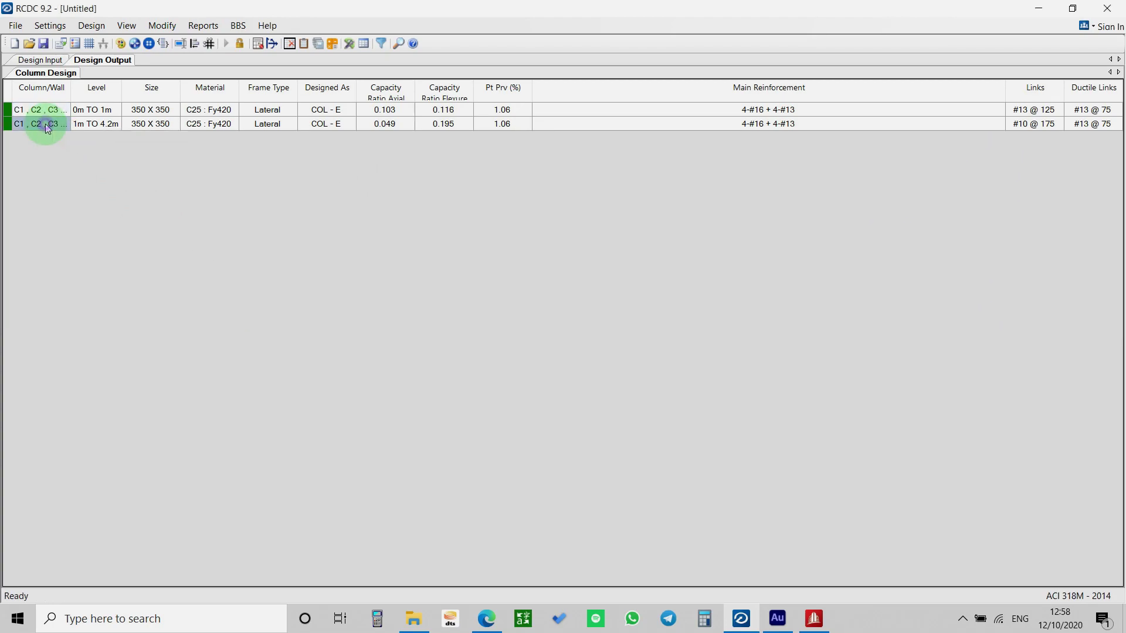
drag(34, 112, 623, 175)
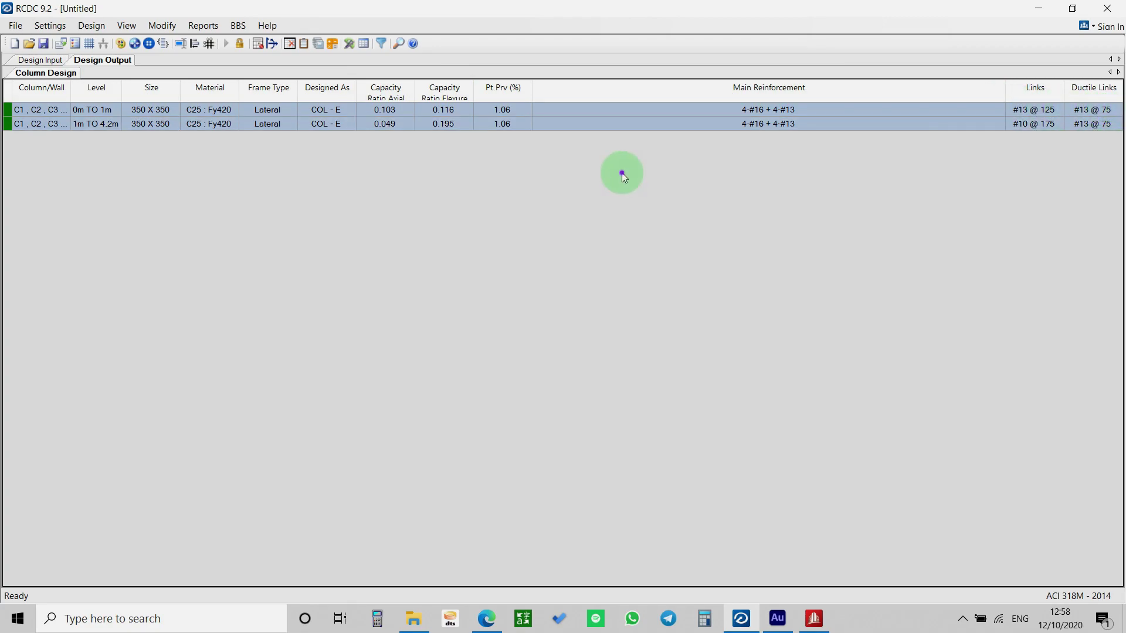
click(609, 120)
click(578, 111)
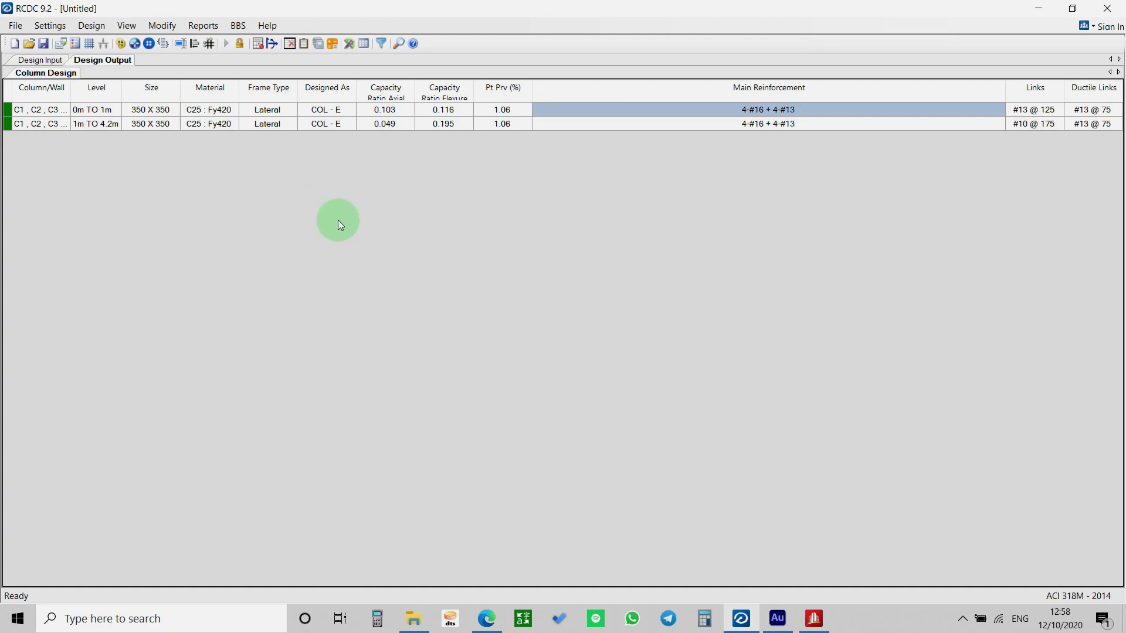
Open the Interaction Surface of the C1 to C8 group for the 0m to 1m level
right_click(255, 109)
right_click(212, 110)
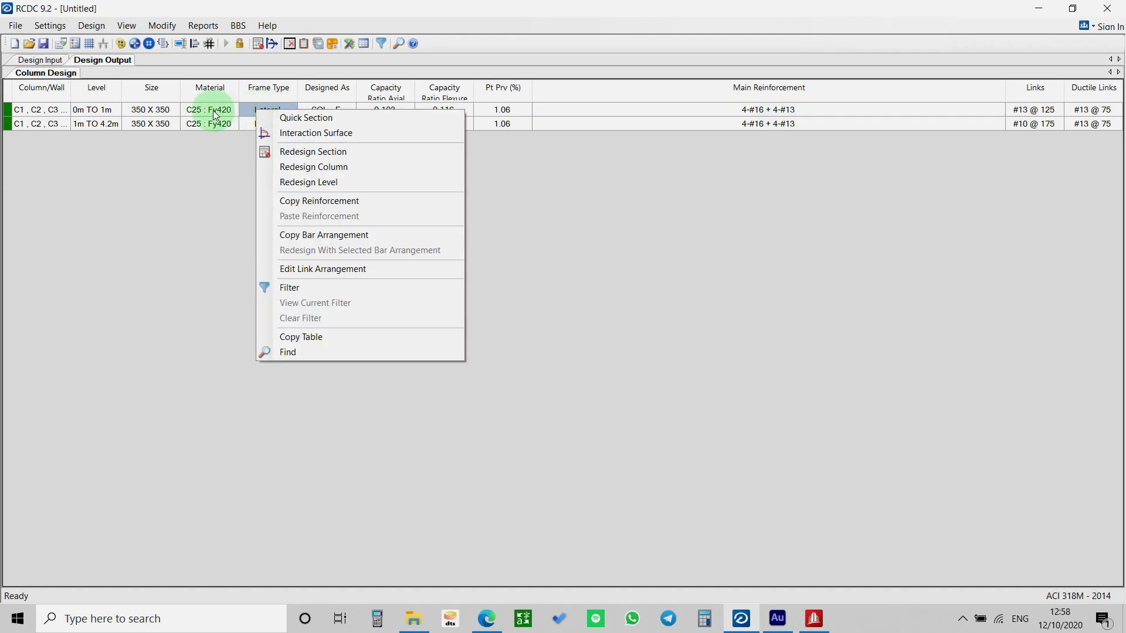
right_click(688, 111)
right_click(76, 111)
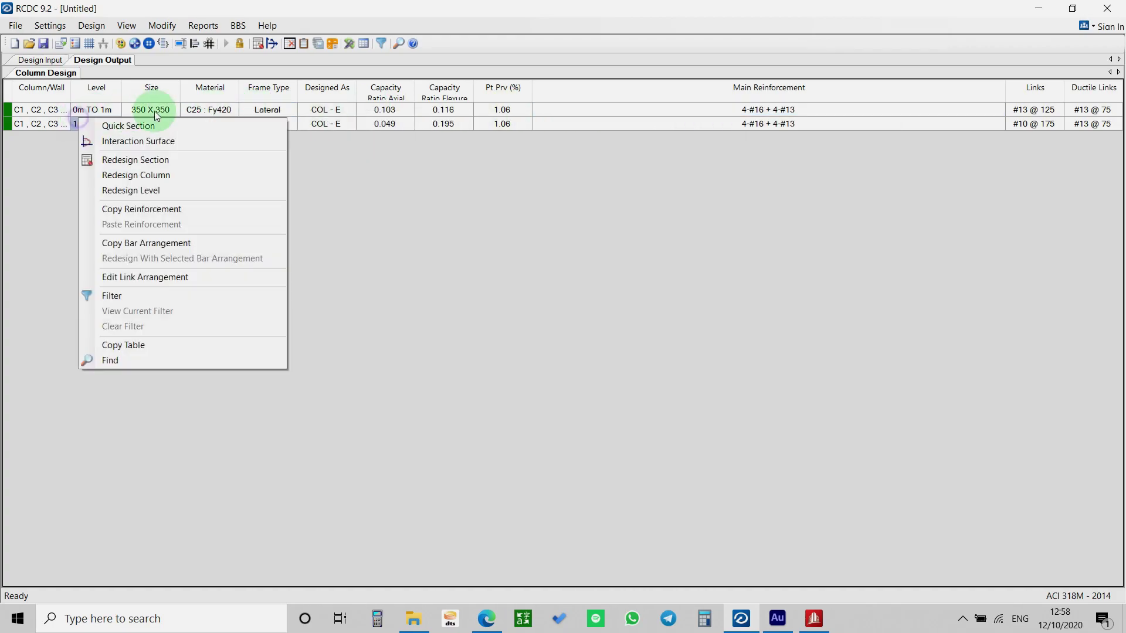
right_click(355, 110)
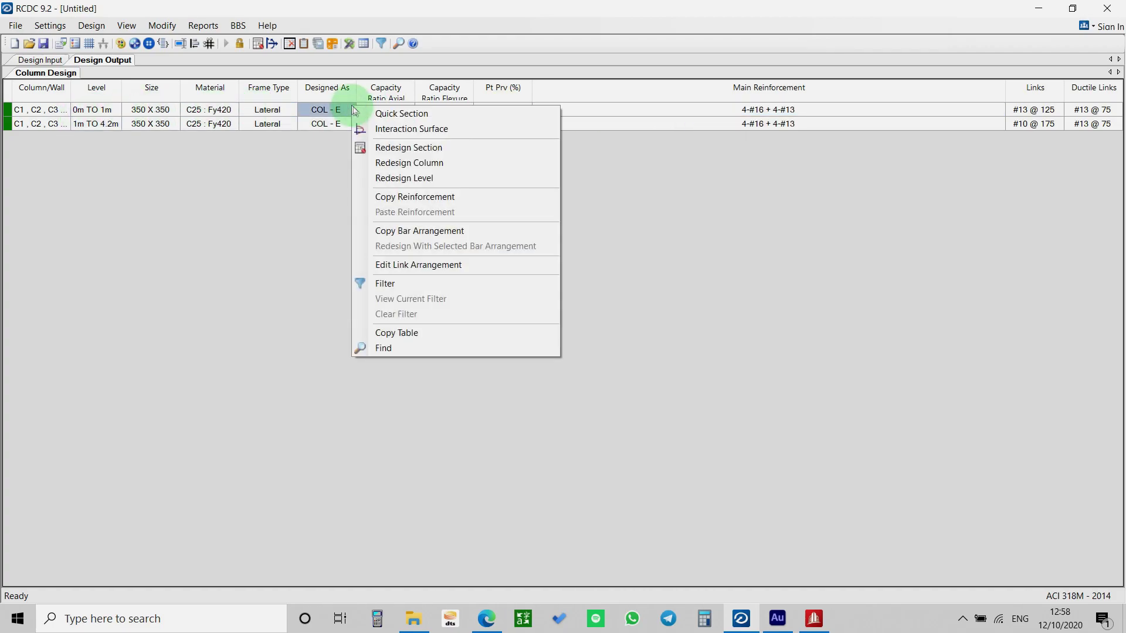
click(403, 129)
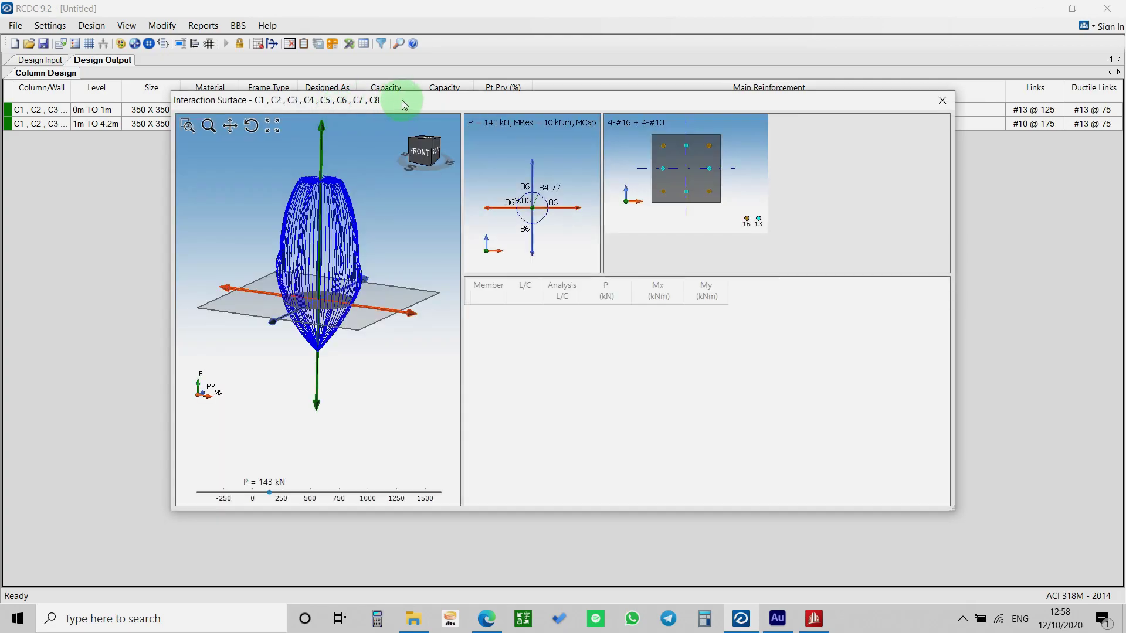
mouse_move(404, 104)
mouse_down()
mouse_move(427, 110)
mouse_move(388, 120)
mouse_up()
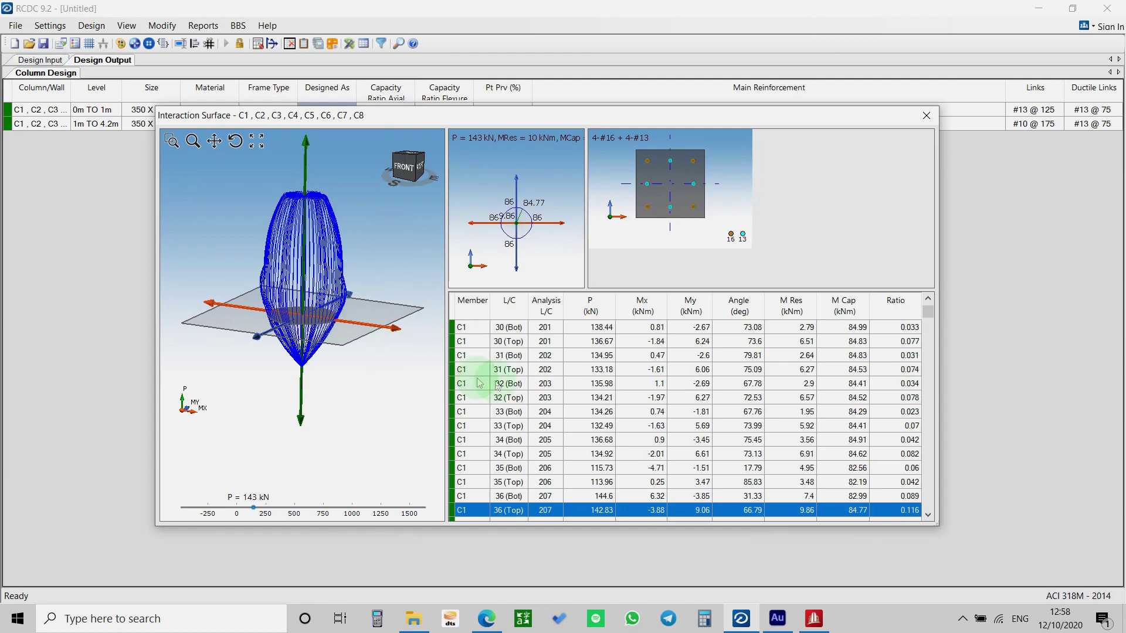
Examine the C1 load case results, shift the interaction surface's axial load plane to P = 873 kN, and close the Interaction Surface
drag(475, 327, 474, 511)
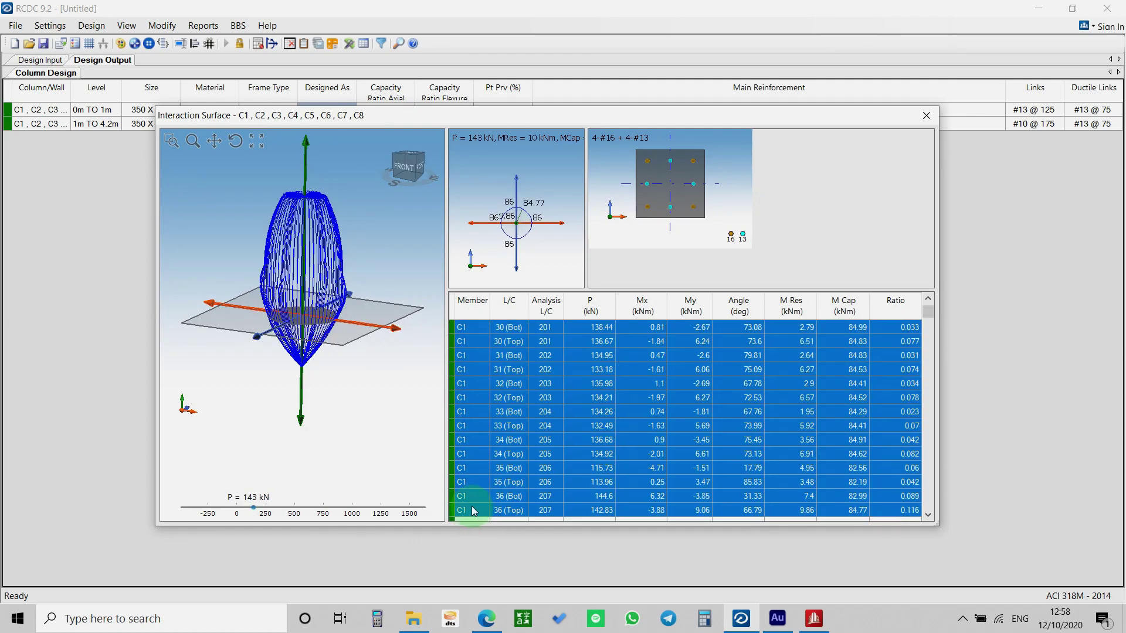
click(249, 508)
drag(191, 514, 339, 508)
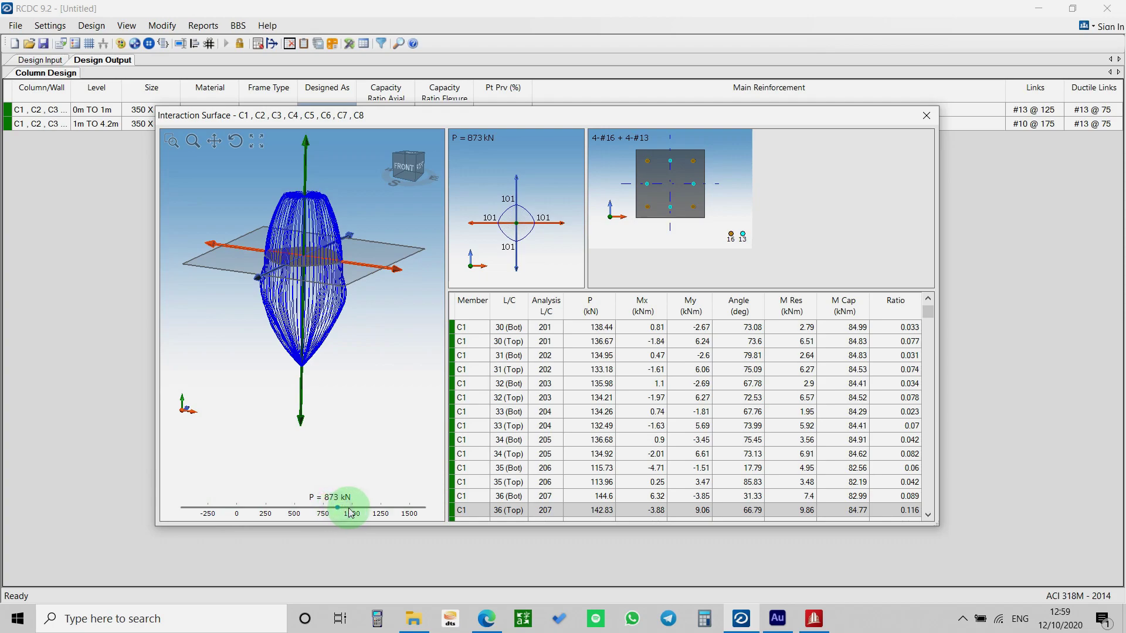
click(926, 115)
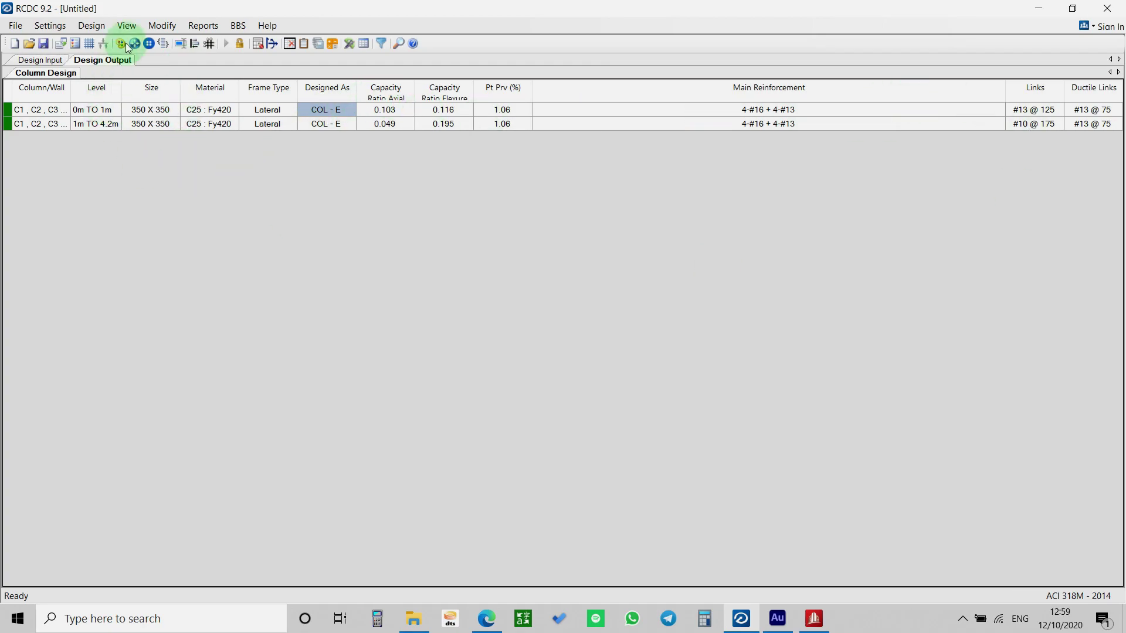
Generate the Design Calculations report for the column group C1 to C8
click(169, 26)
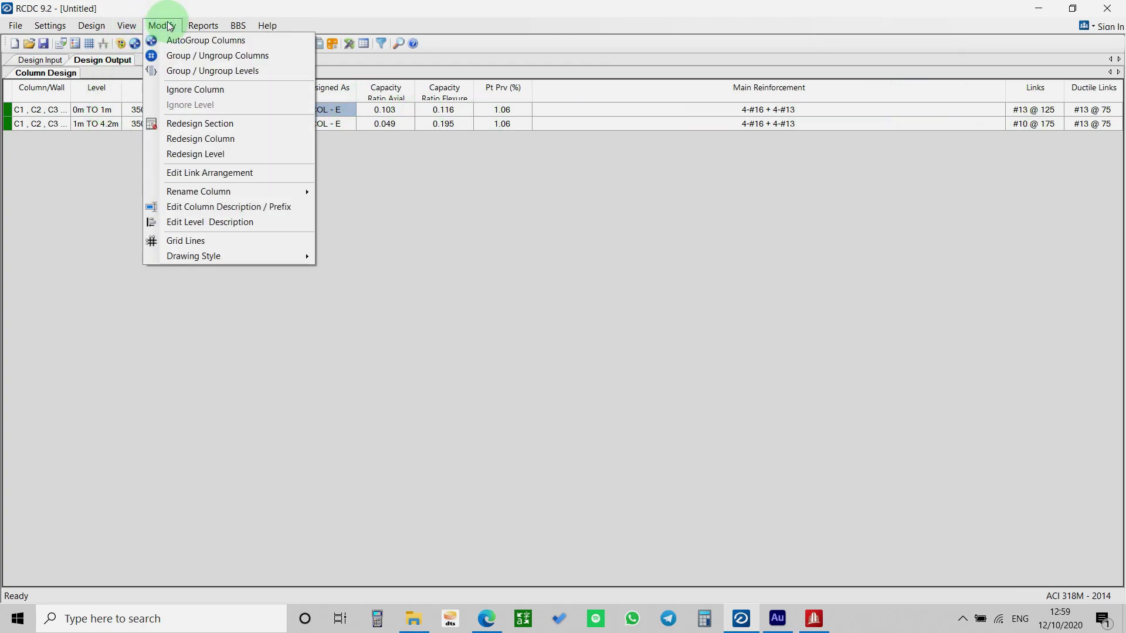
mouse_move(198, 30)
click(213, 25)
click(213, 25)
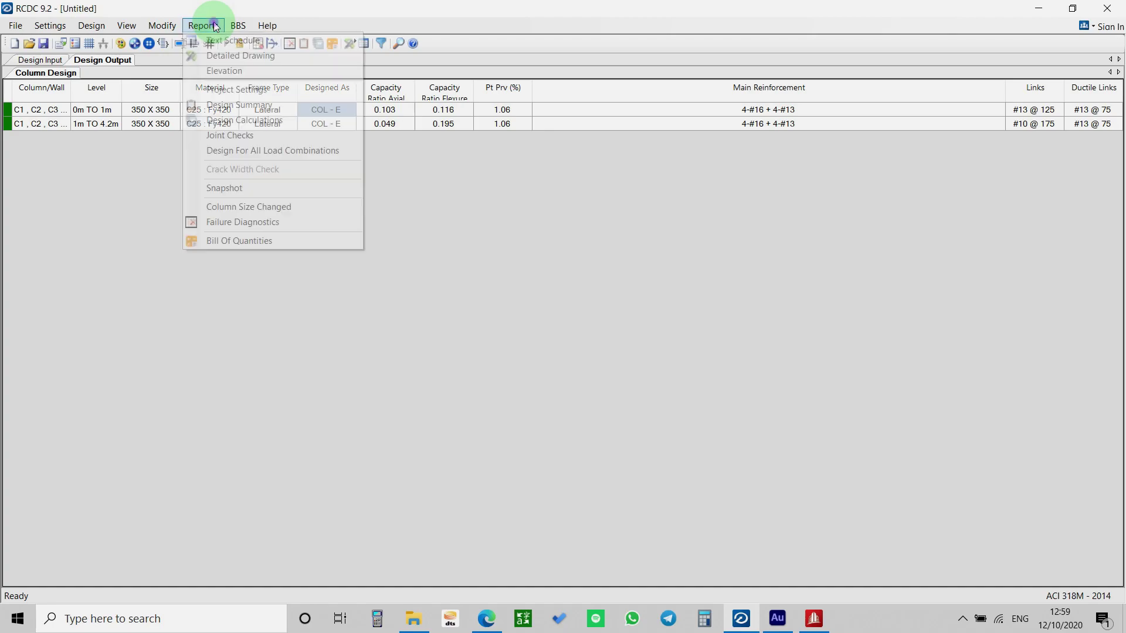
click(238, 121)
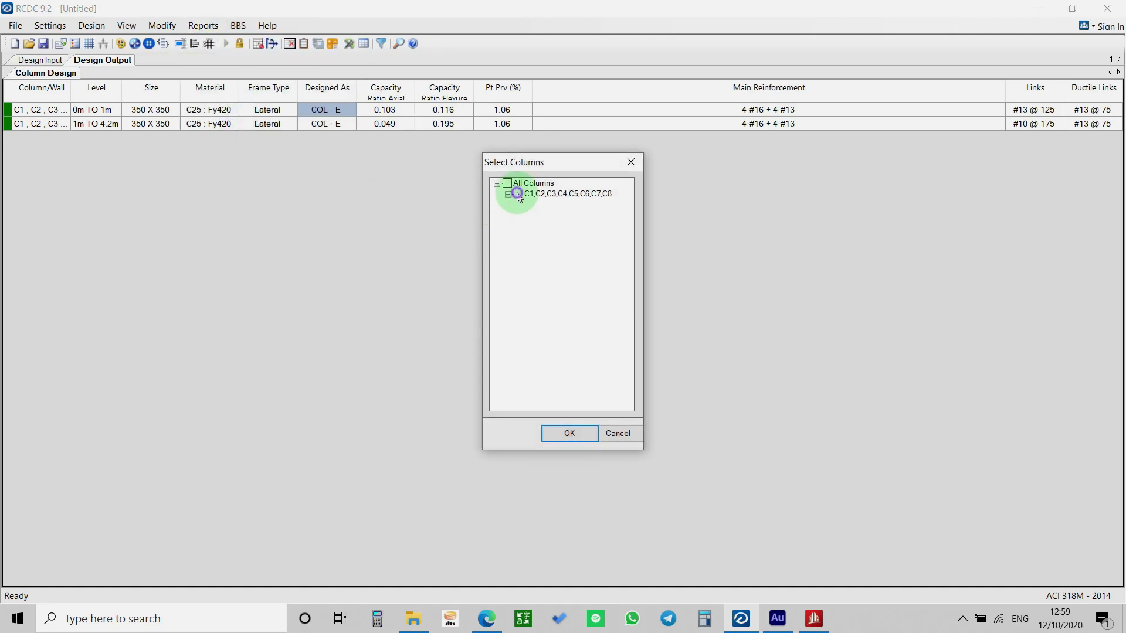
click(574, 431)
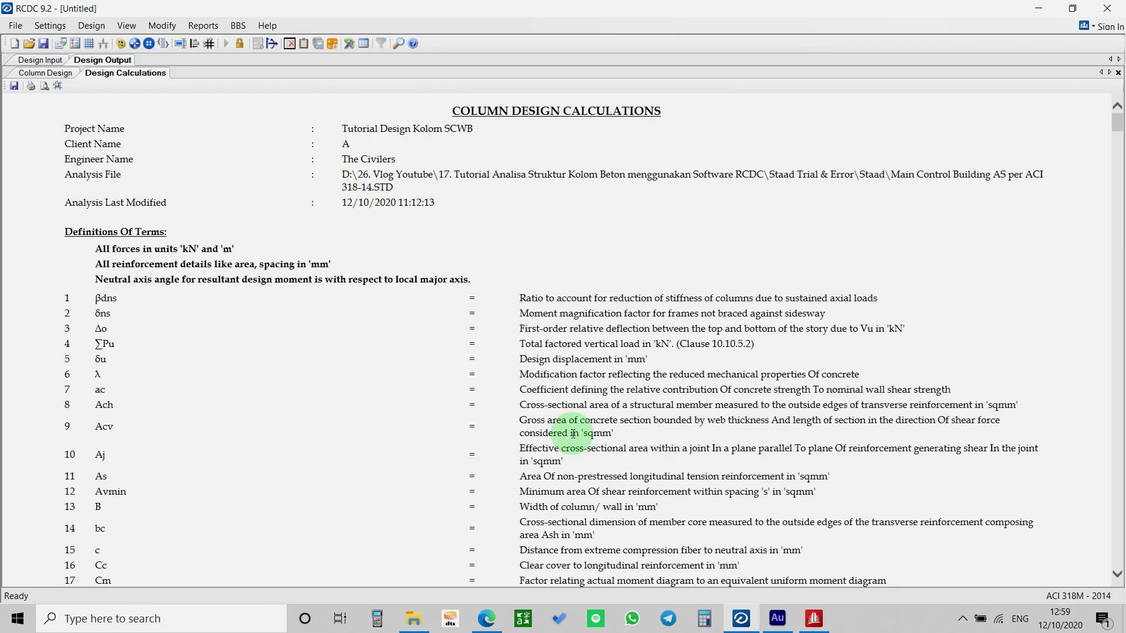
Examine the Design Calculations report, including the stability index, general data, effective length, slenderness and beam capacity sections
scroll(574, 434, down, 10)
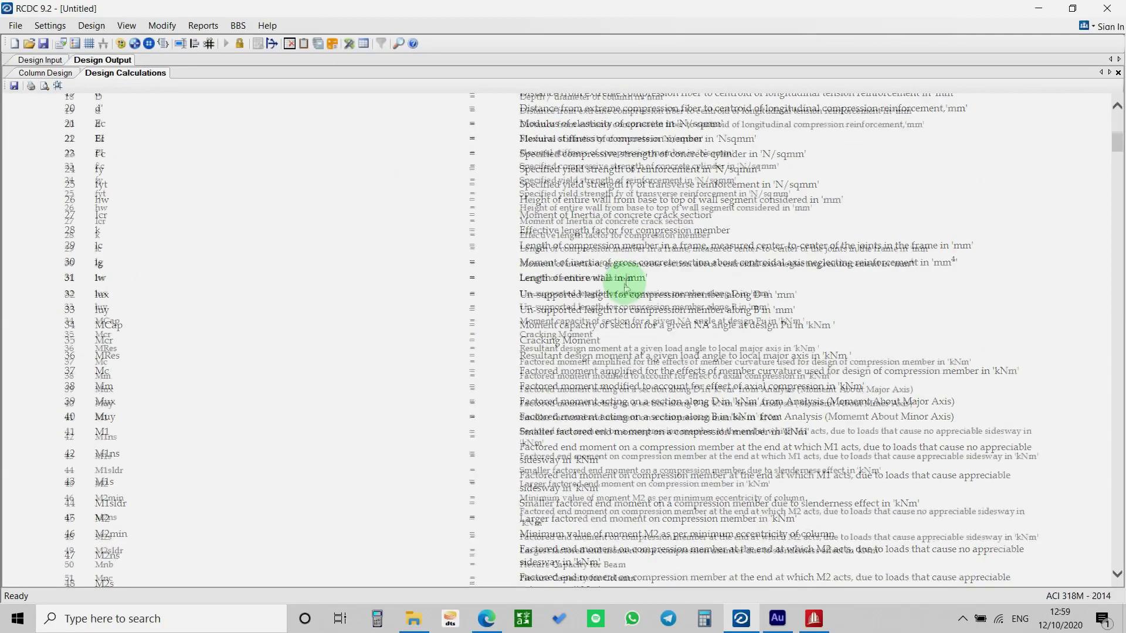
scroll(595, 306, down, 15)
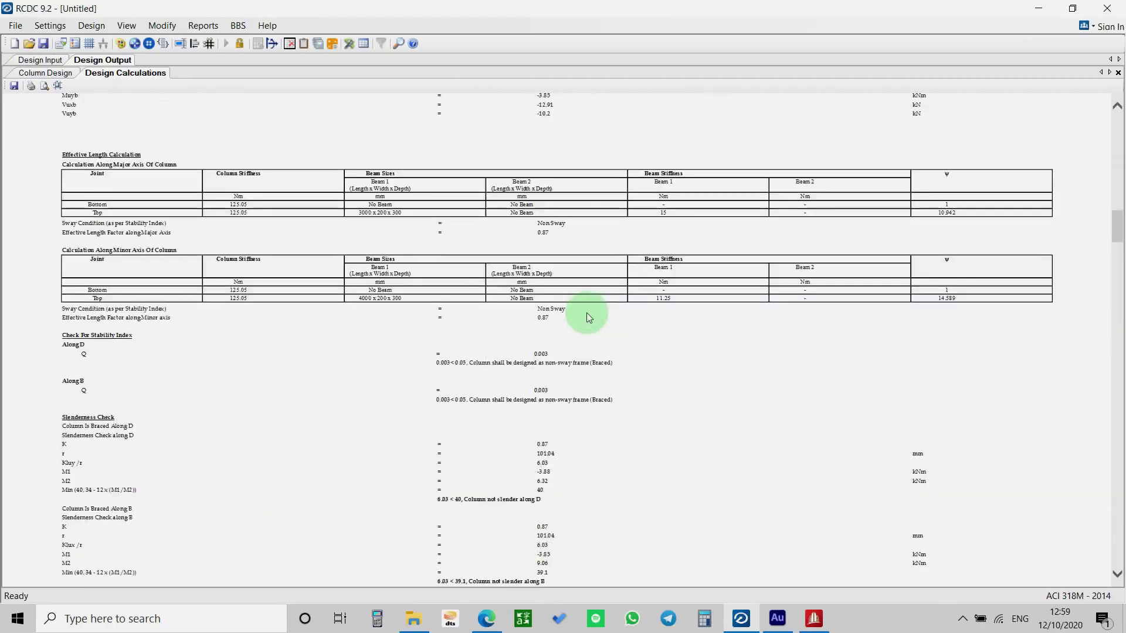
scroll(584, 312, down, 2)
scroll(583, 312, up, 15)
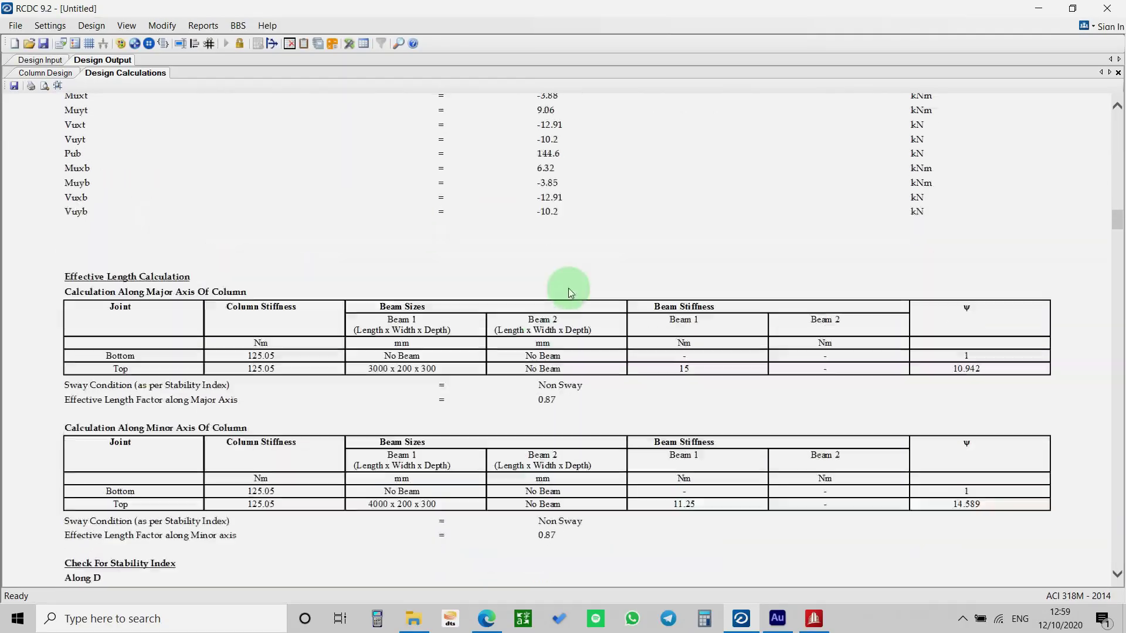
scroll(568, 287, up, 15)
scroll(564, 285, down, 18)
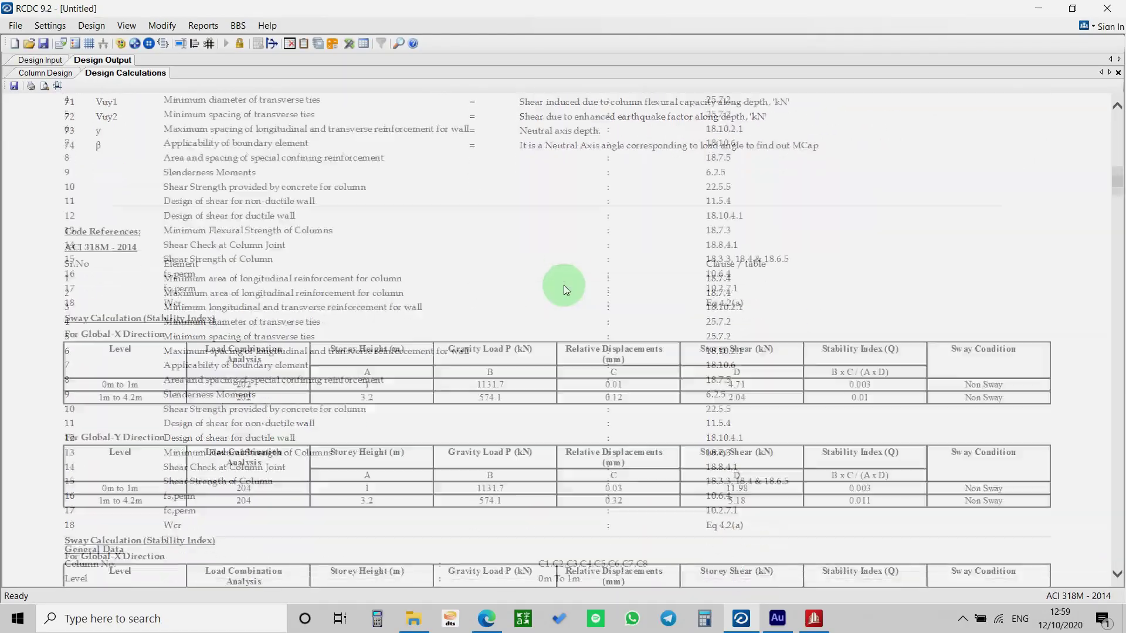
ctrl+scroll(564, 285, down, 2)
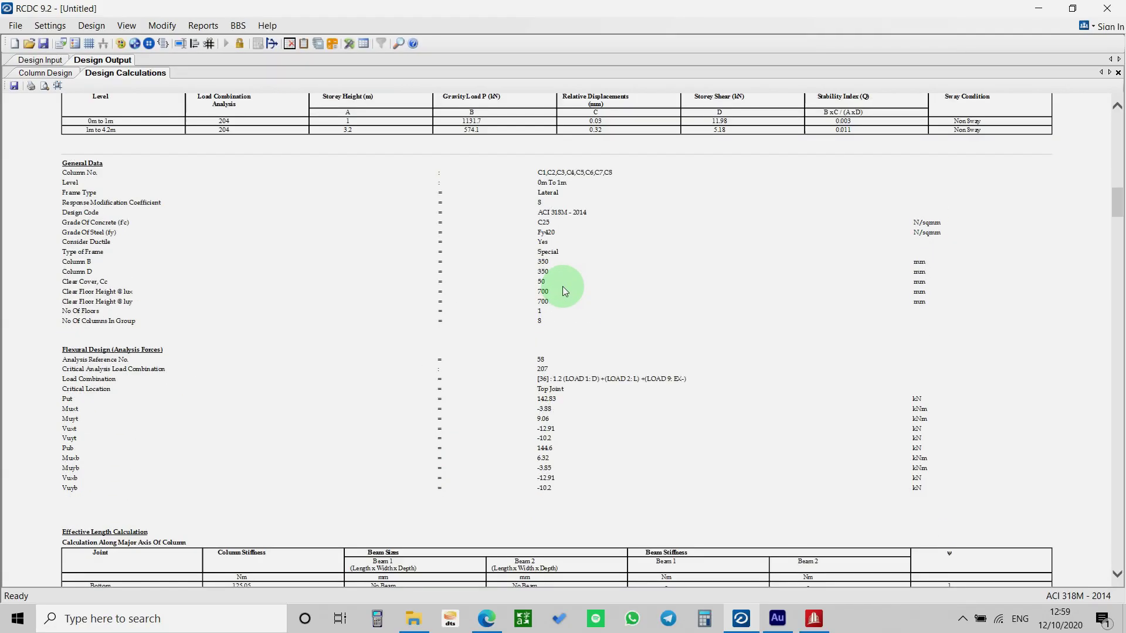
scroll(562, 287, up, 15)
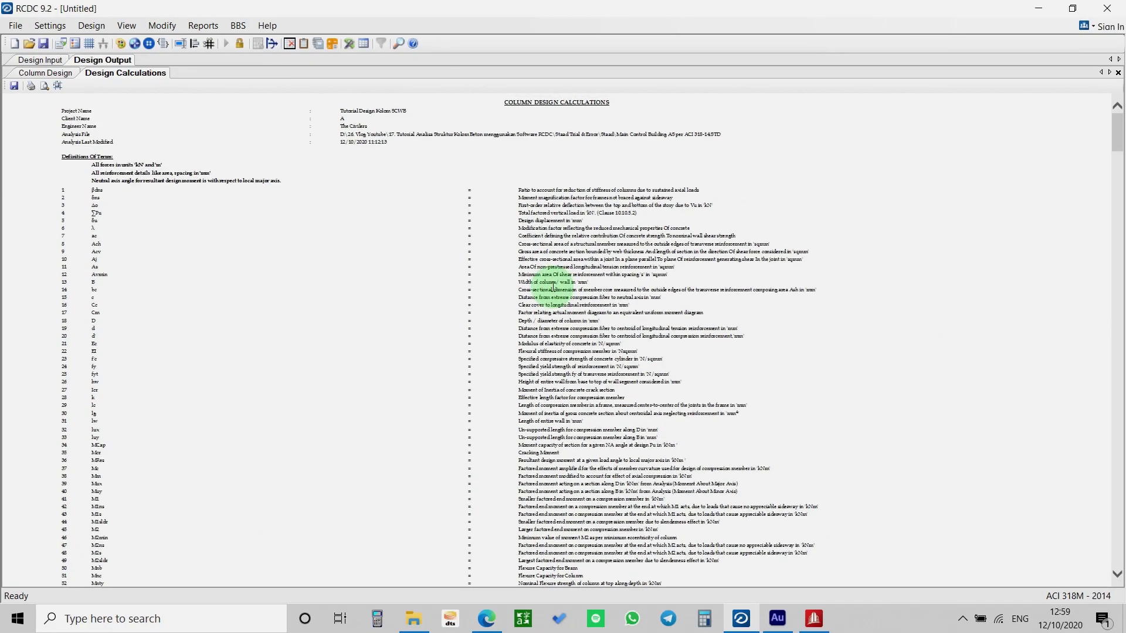
scroll(552, 288, down, 20)
scroll(551, 287, down, 20)
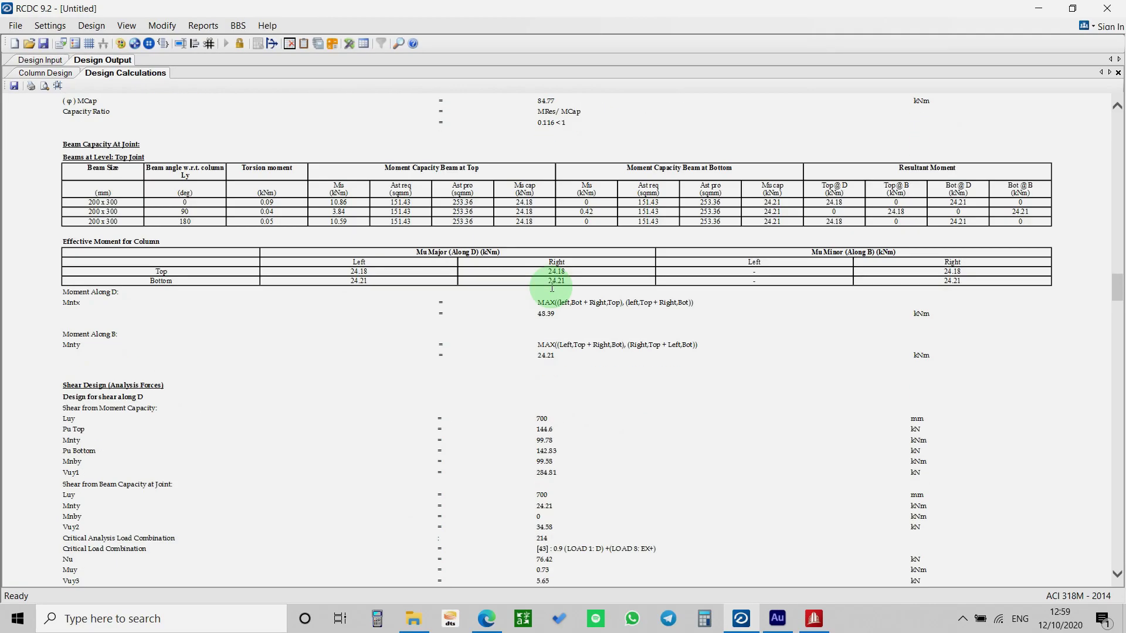
scroll(551, 287, down, 10)
Generate the Detailed Drawing of column group C1 to C8 for levels 0m to 4.2m
click(202, 26)
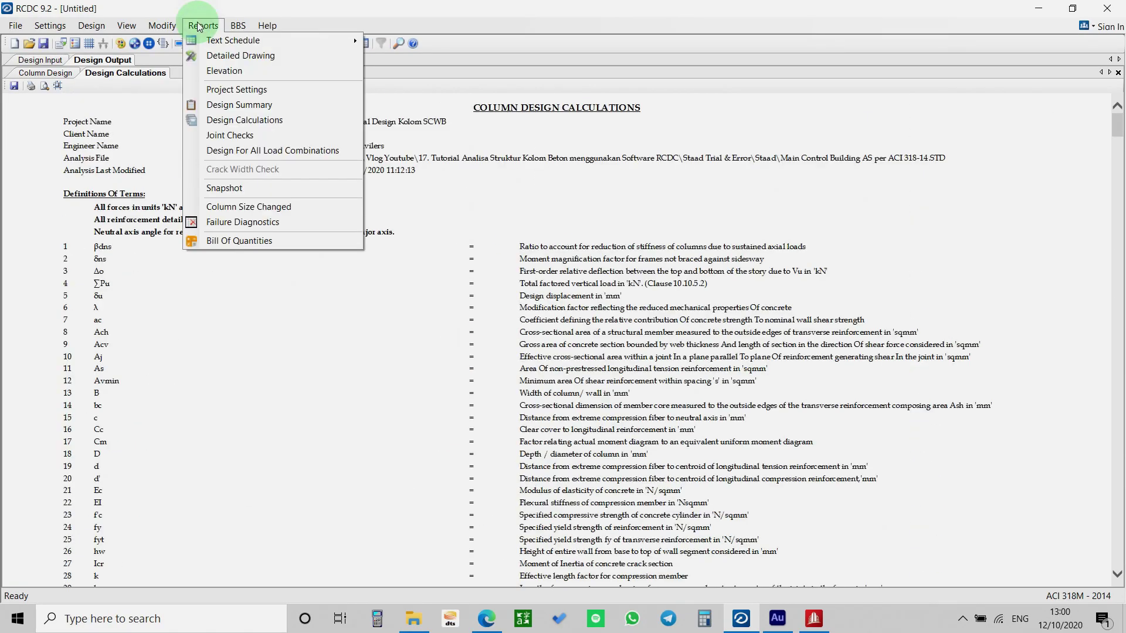
click(226, 58)
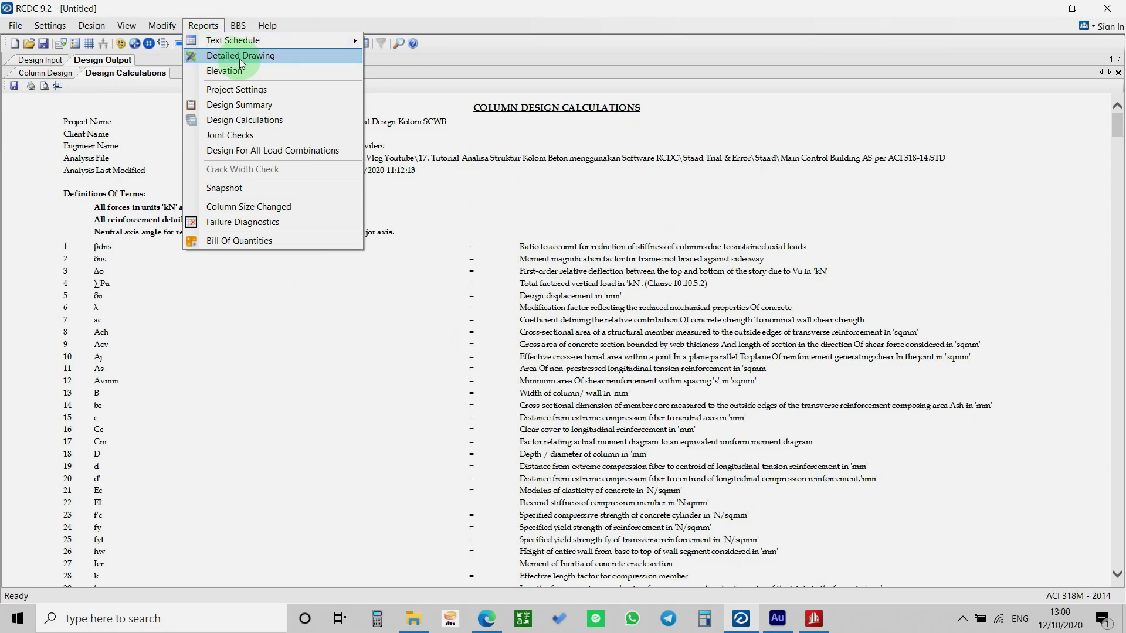
click(493, 215)
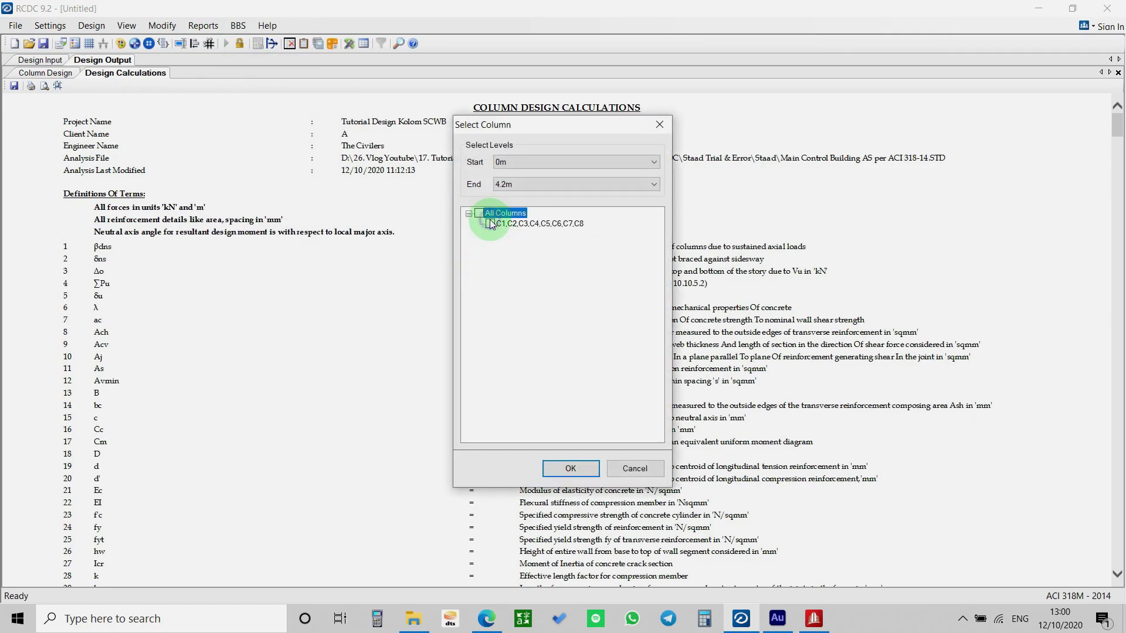
click(570, 469)
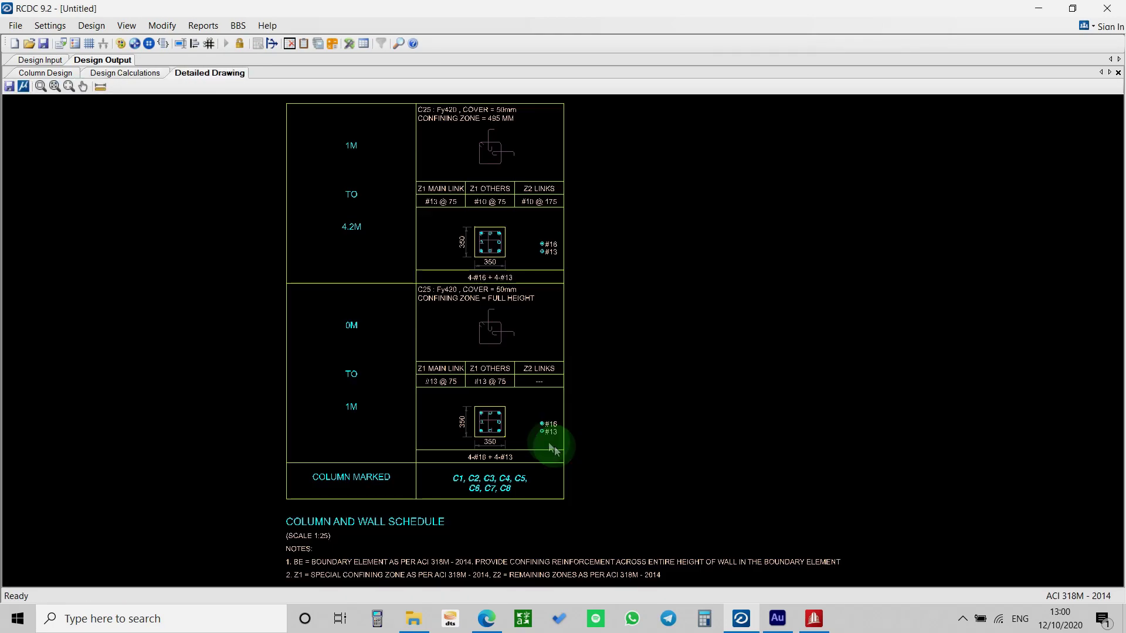
scroll(469, 322, down, 1)
scroll(476, 319, up, 1)
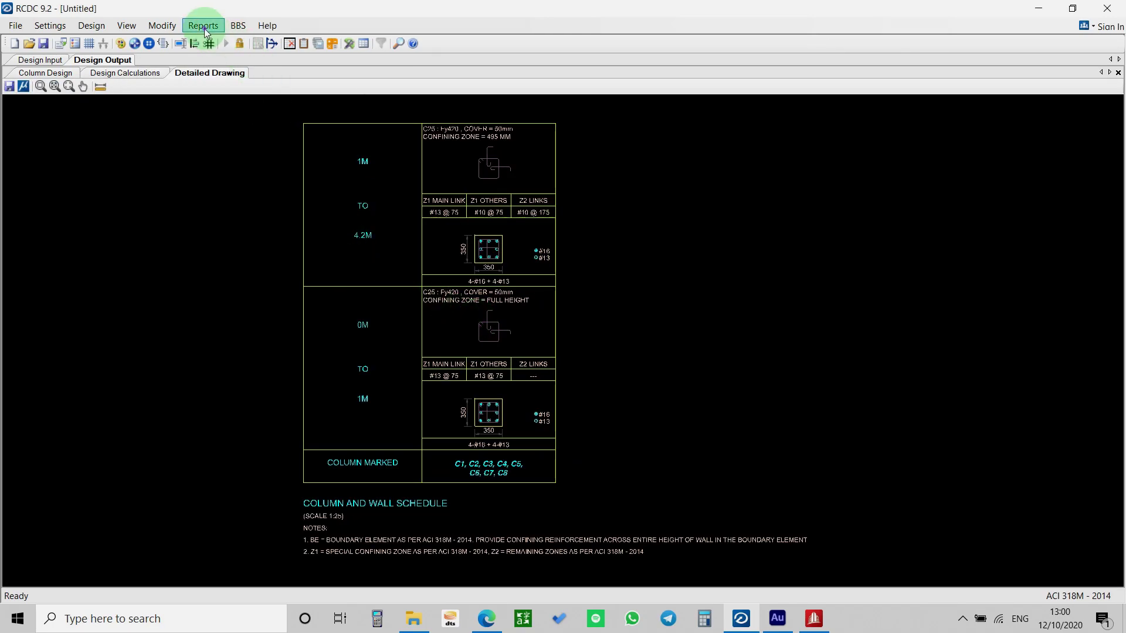
Generate the Column Elevation drawing for all columns C1 to C8
click(203, 26)
click(259, 69)
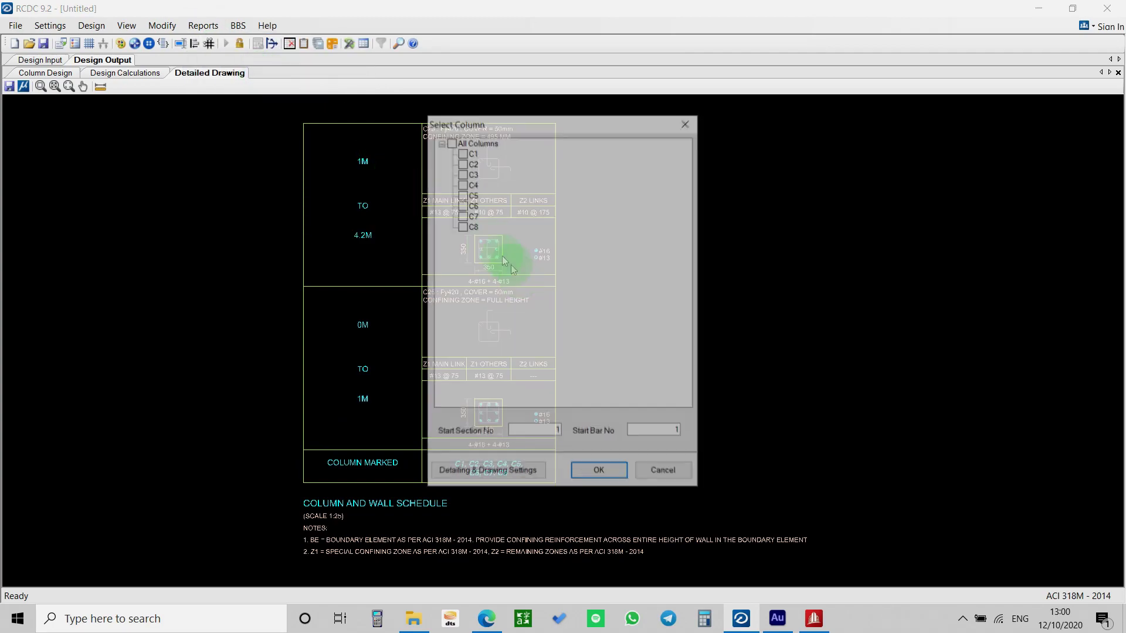
click(451, 143)
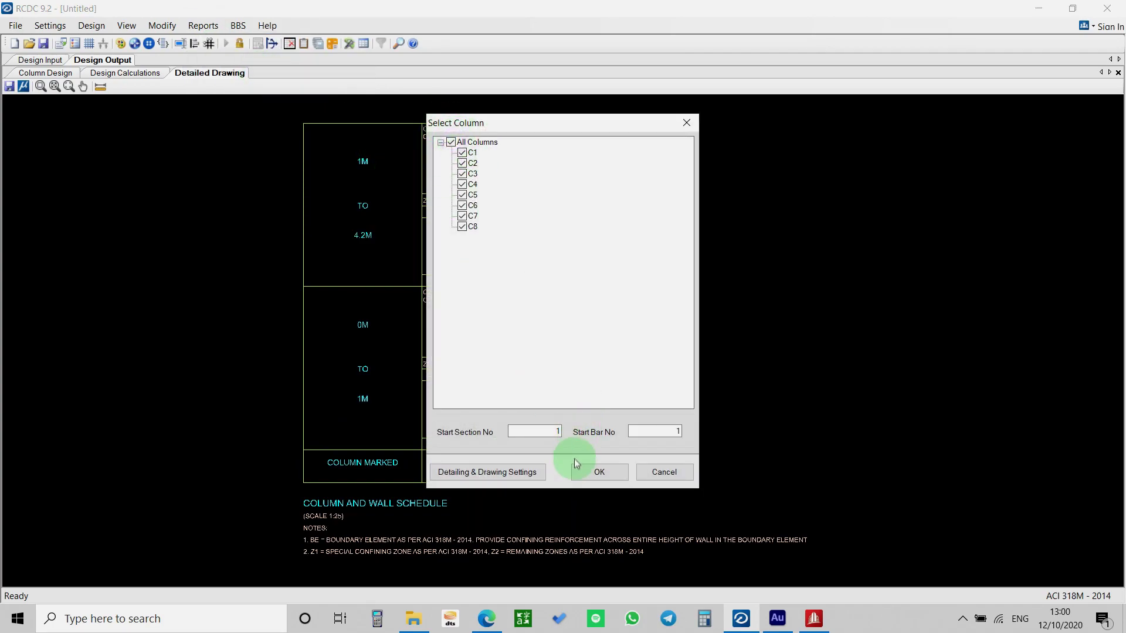
click(601, 473)
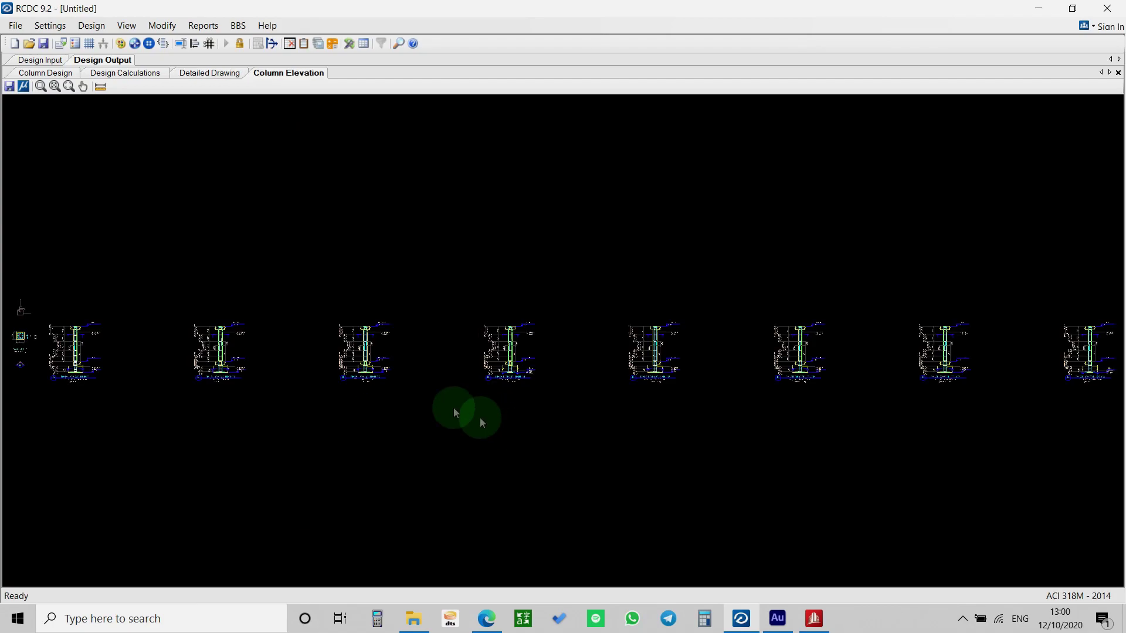
Examine the elevation and section detail of column C1, plus the effective length, stability and shear link checks in the Design Calculations
scroll(457, 406, down, 2)
middle_drag(282, 383, 458, 398)
scroll(324, 391, up, 5)
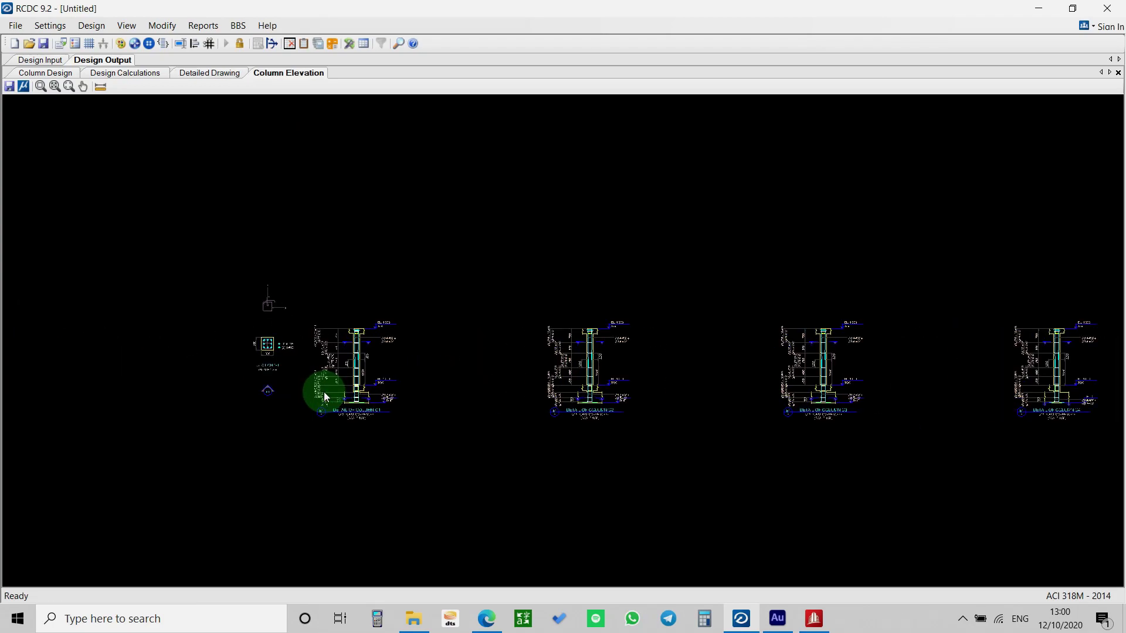
middle_drag(323, 398, 420, 402)
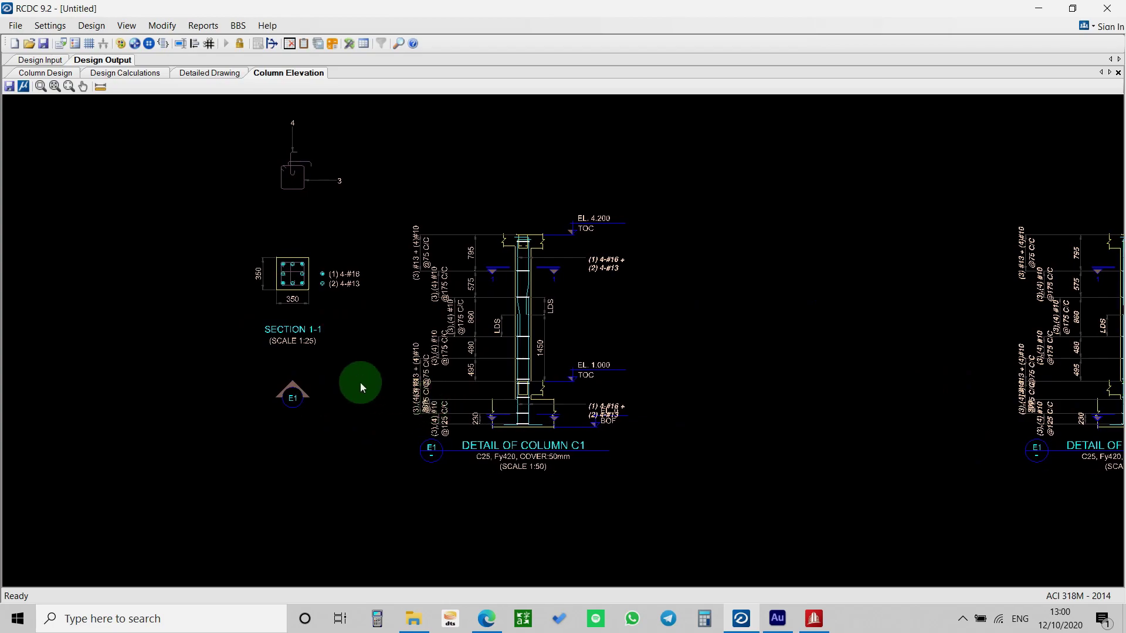
scroll(360, 382, up, 2)
click(209, 73)
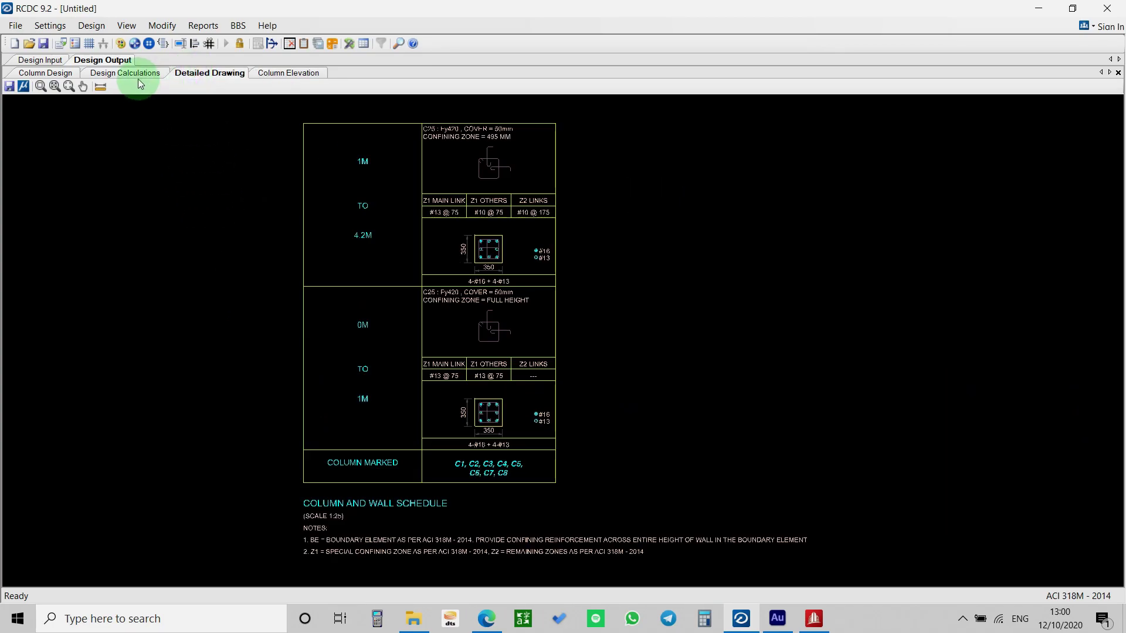
click(139, 73)
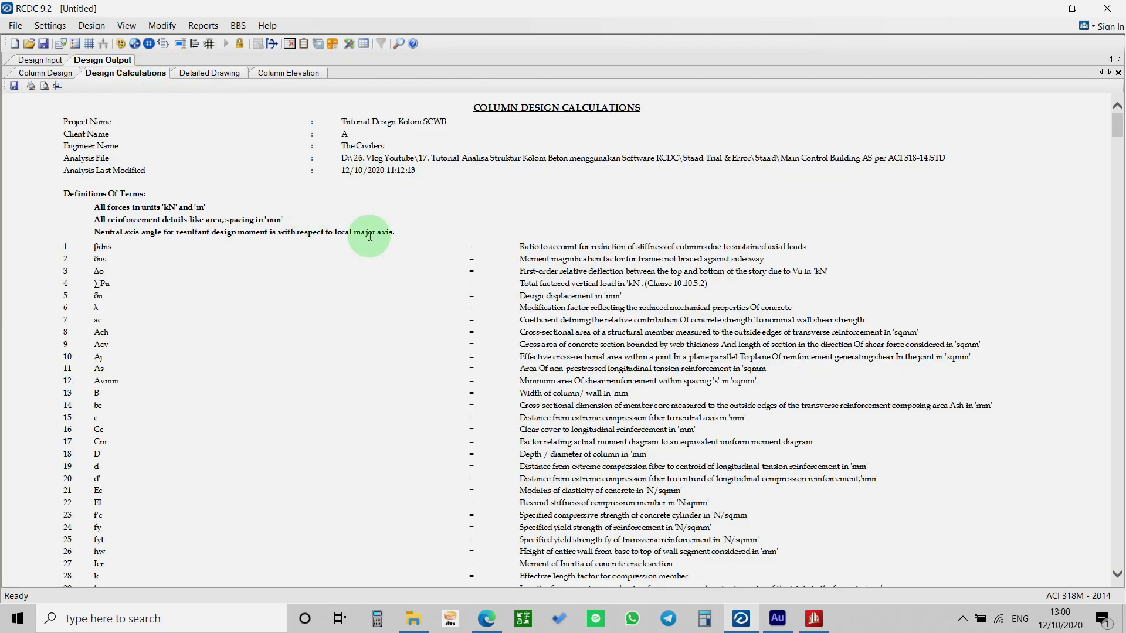
ctrl+scroll(370, 237, down, 1)
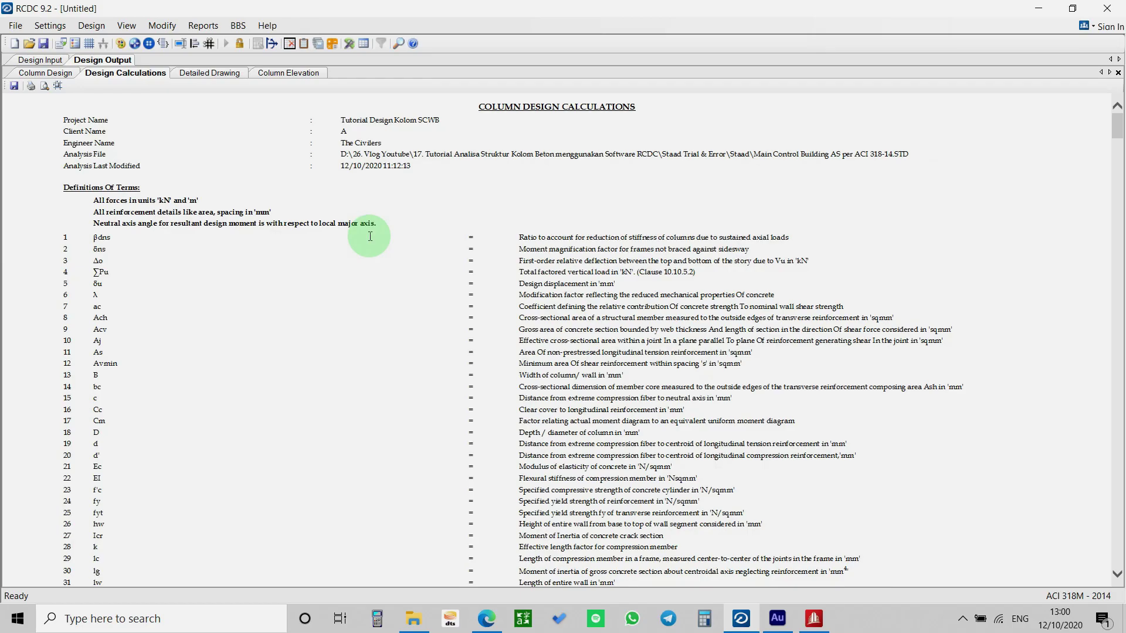
ctrl+scroll(364, 239, down, 1)
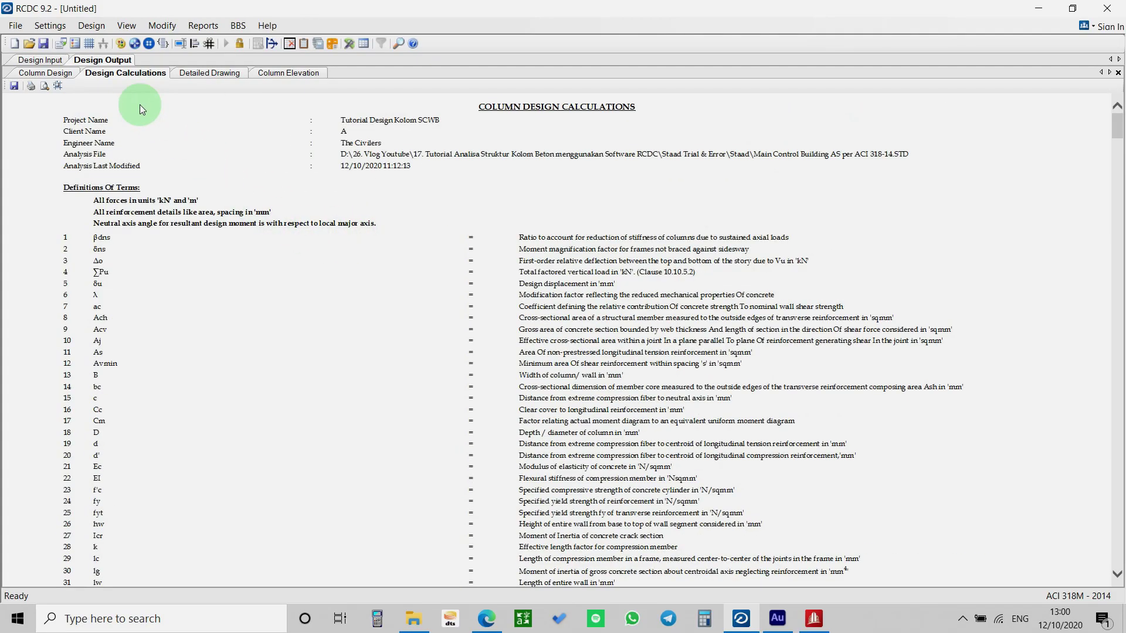
scroll(553, 291, down, 20)
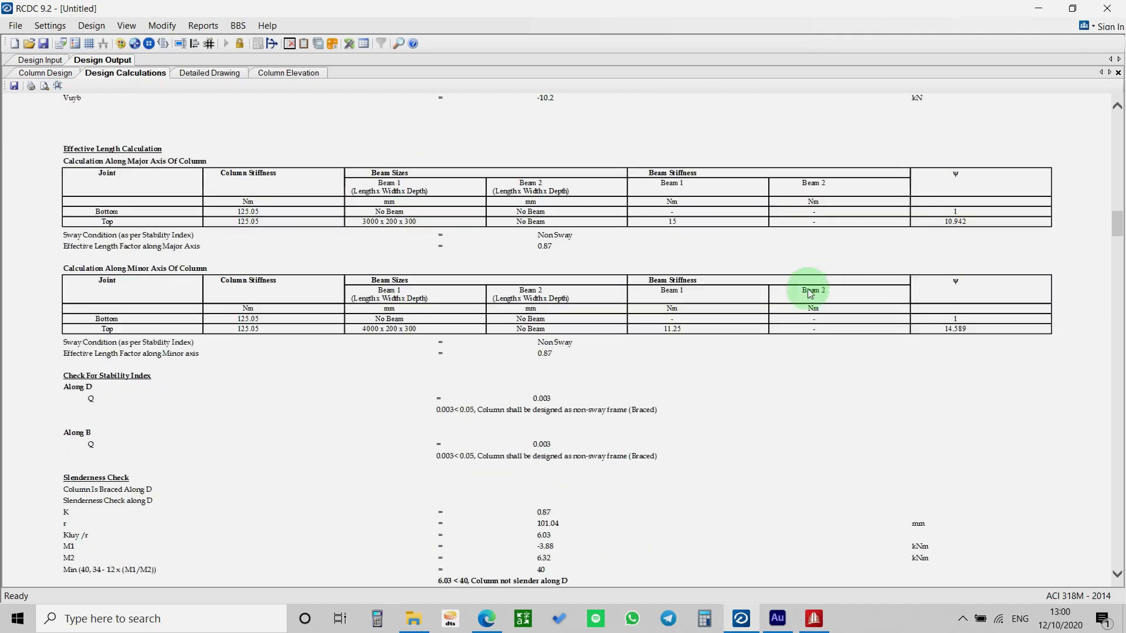
scroll(737, 340, down, 15)
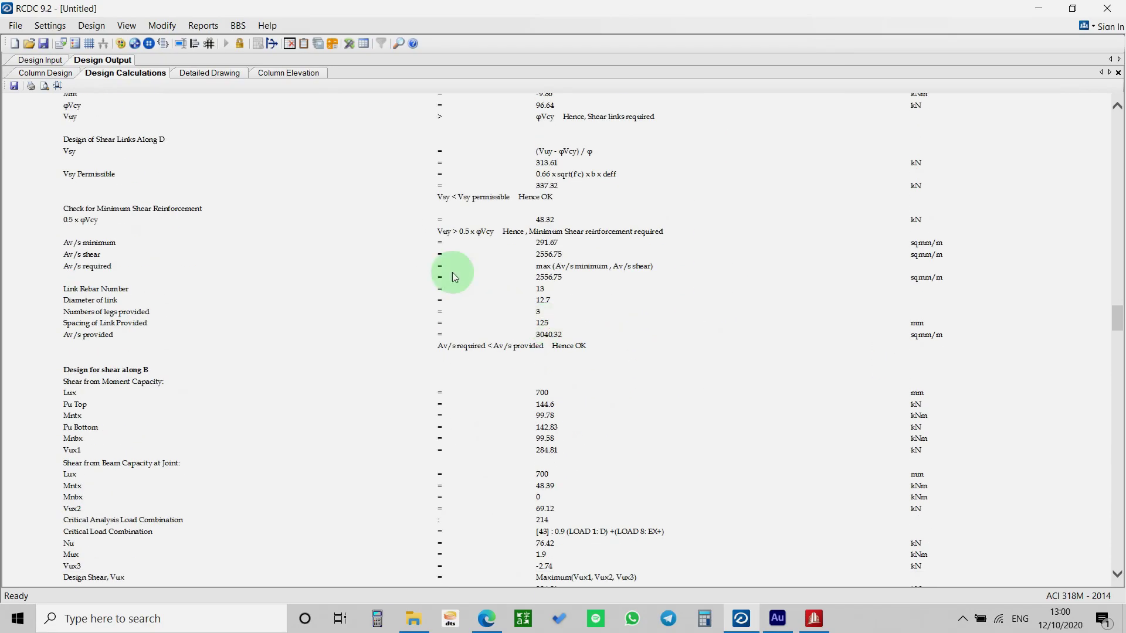
Return to the Column Elevation drawing of C1 and try to export it
click(199, 75)
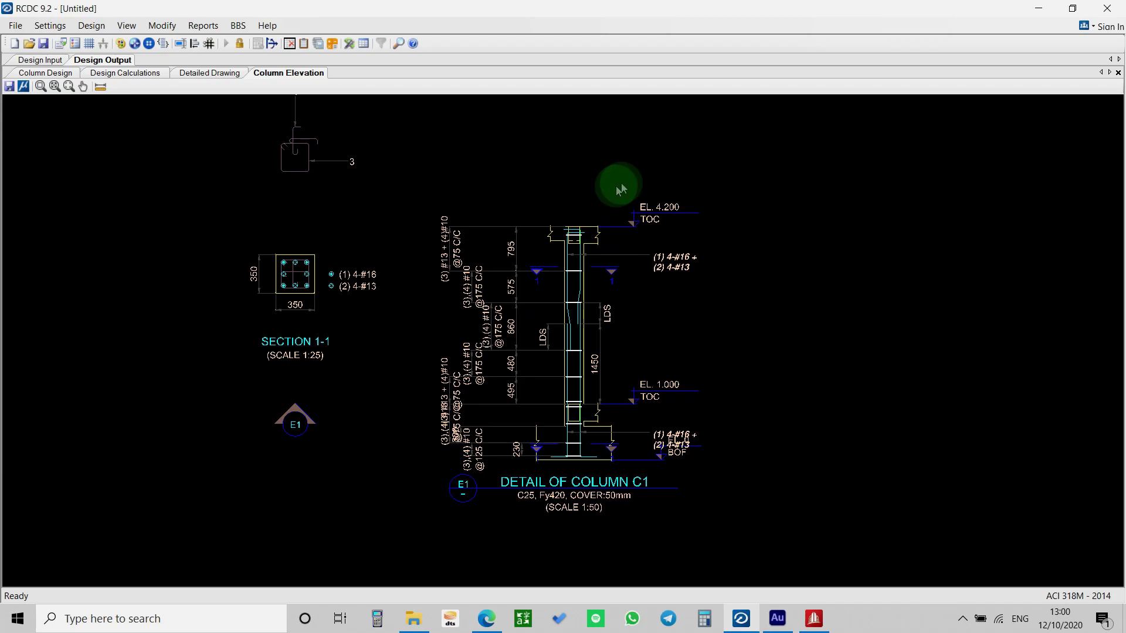
scroll(589, 260, up, 1)
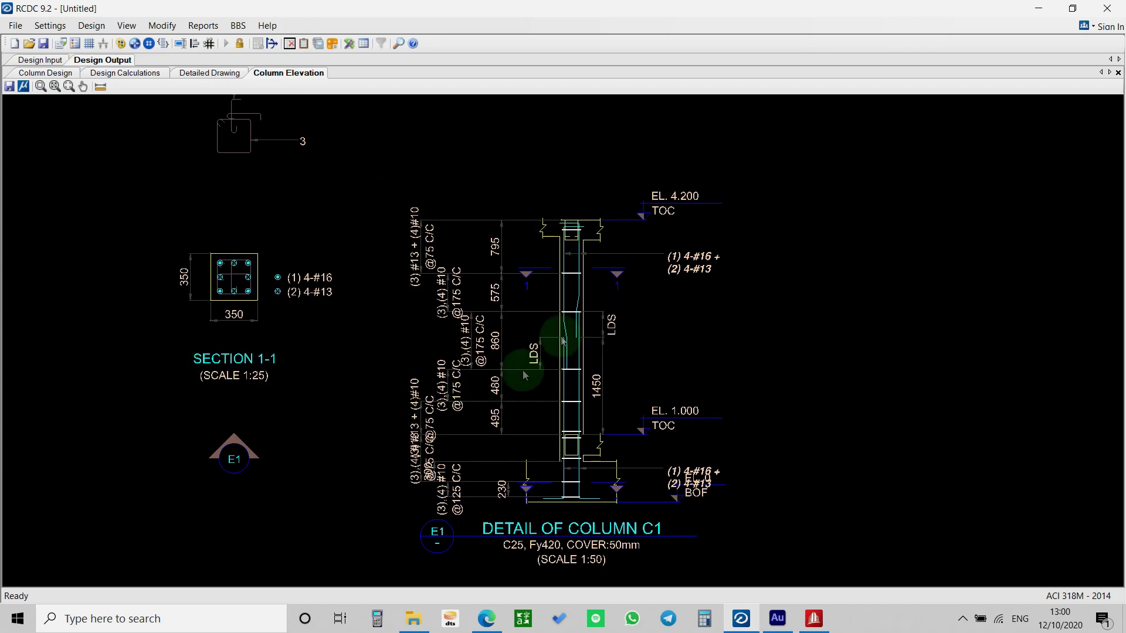
scroll(595, 284, down, 1)
middle_drag(384, 323, 381, 351)
click(24, 86)
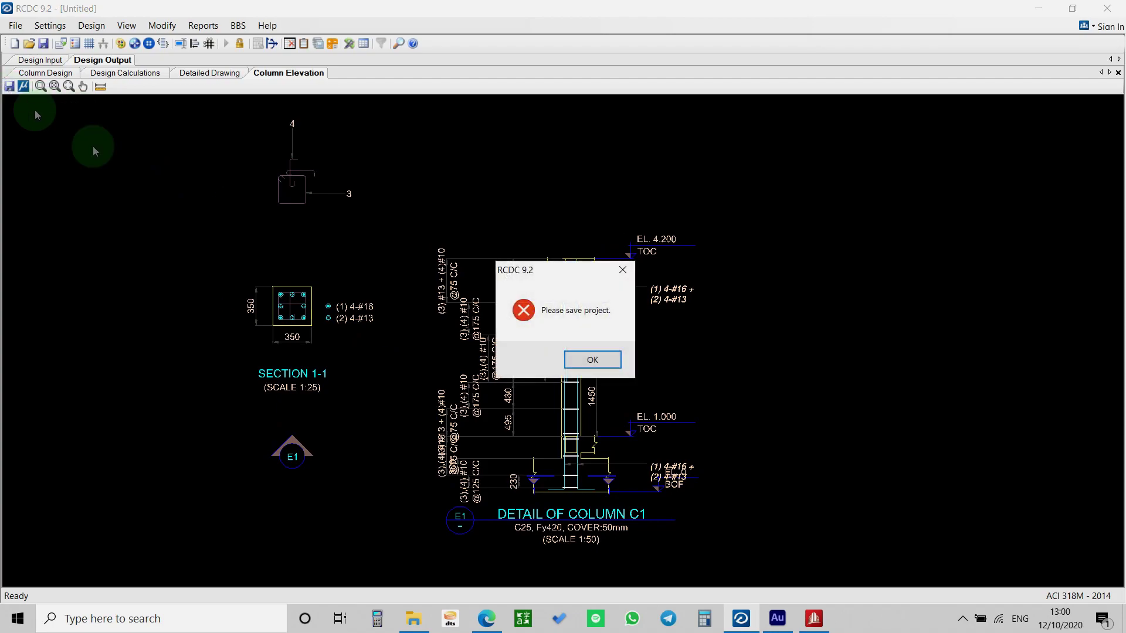
click(593, 360)
Return to the Design Calculations and save the project as an RCDC 9.2 file named tutorial in the Staad folder
click(125, 73)
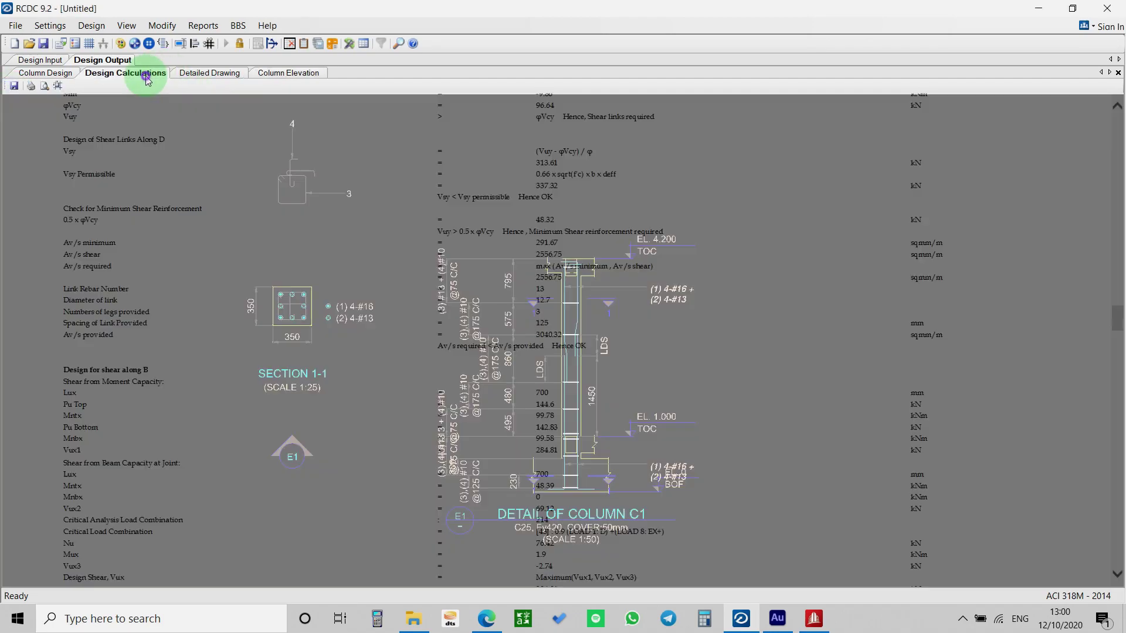
click(41, 44)
click(197, 290)
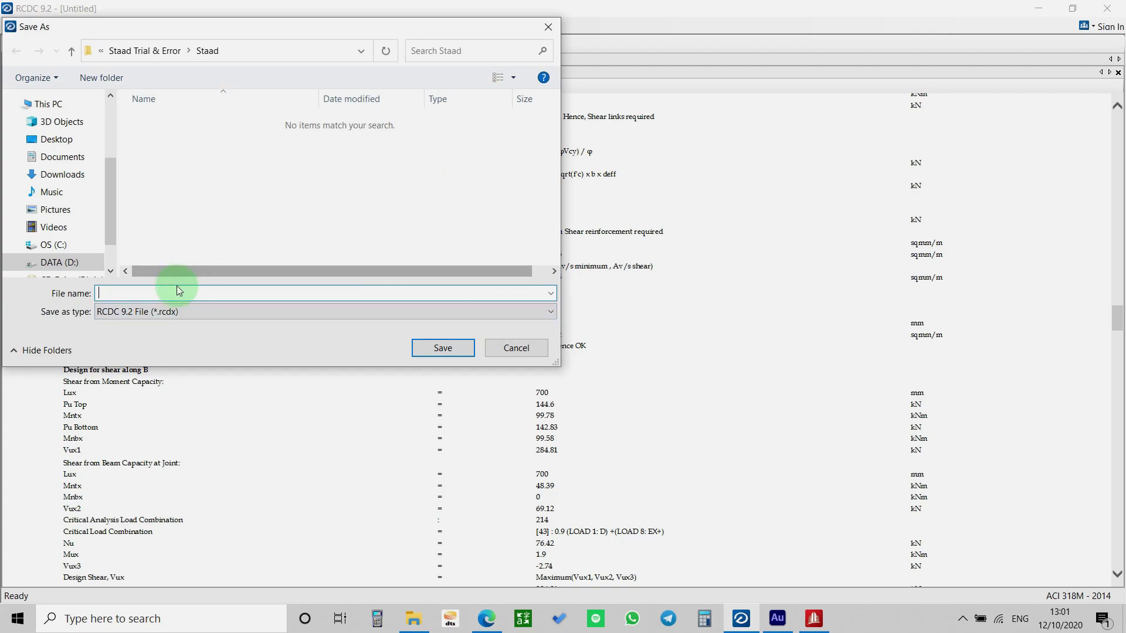
text(tutorial)
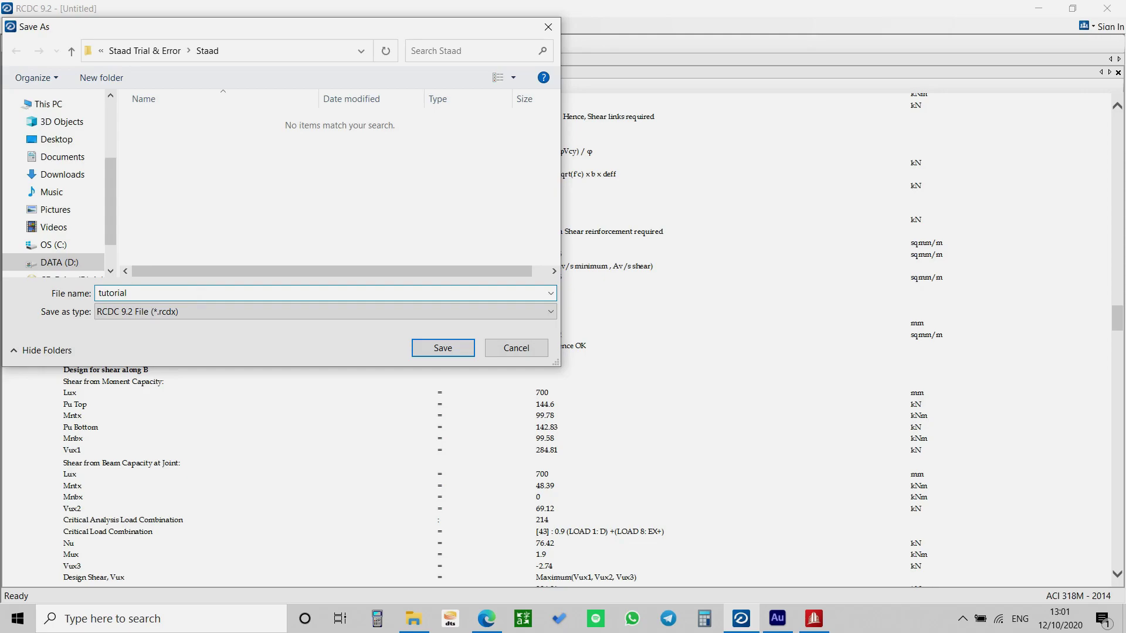
key(Return)
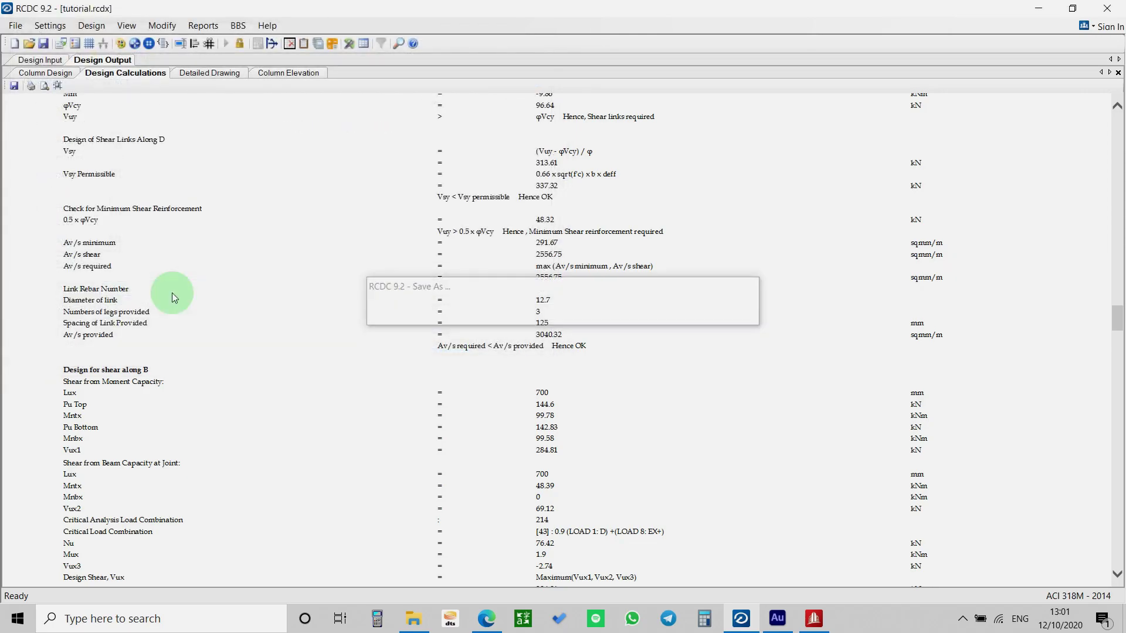
Save the Design Calculations report as an HTML file named report in the Staad folder
click(7, 86)
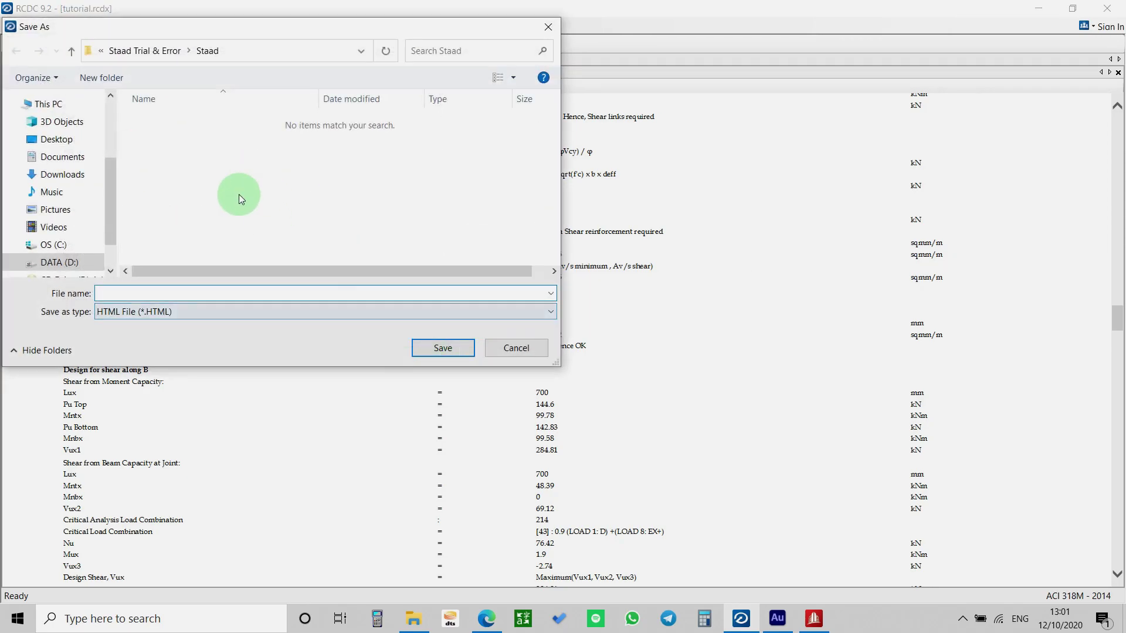
text(report)
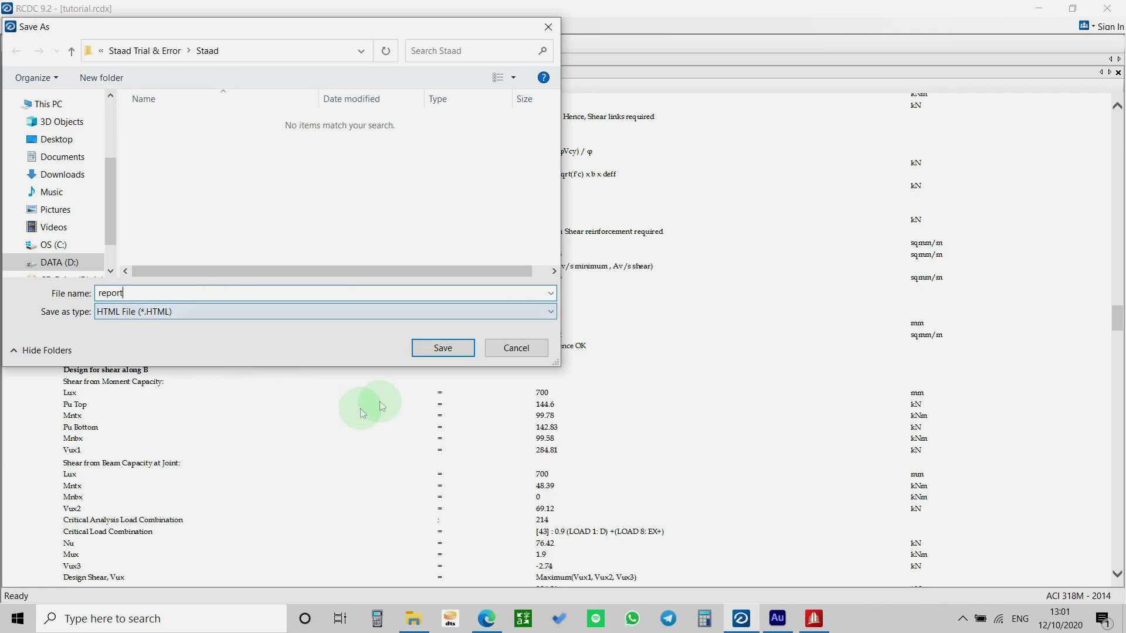
click(441, 347)
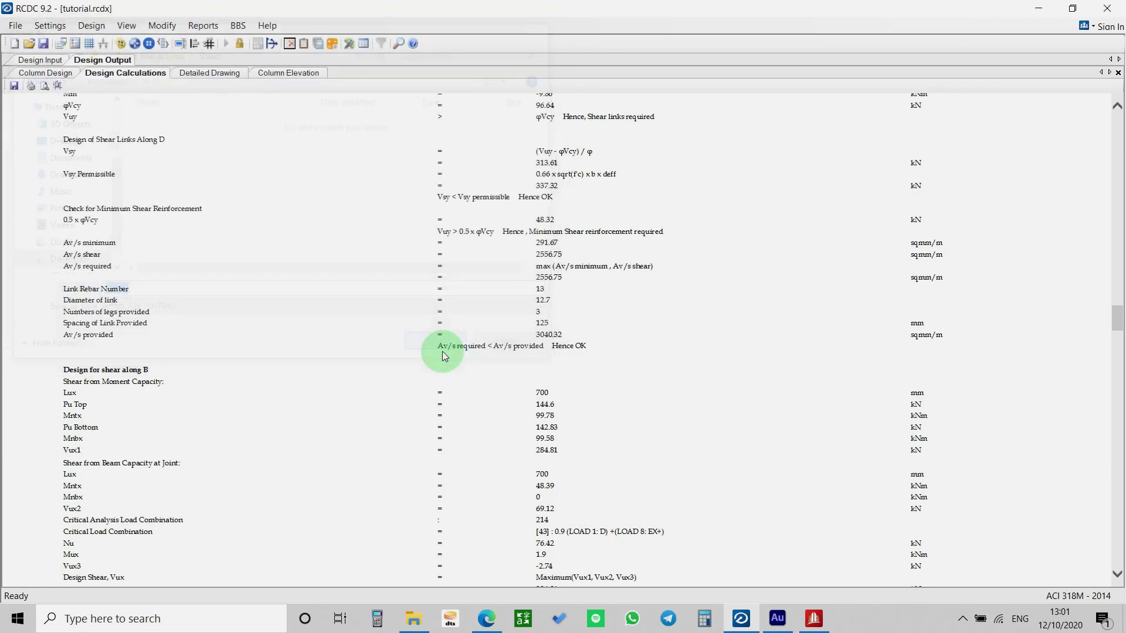
Save the Detailed Drawing of the column schedule as a DXF file named darwing in the Staad folder
click(215, 73)
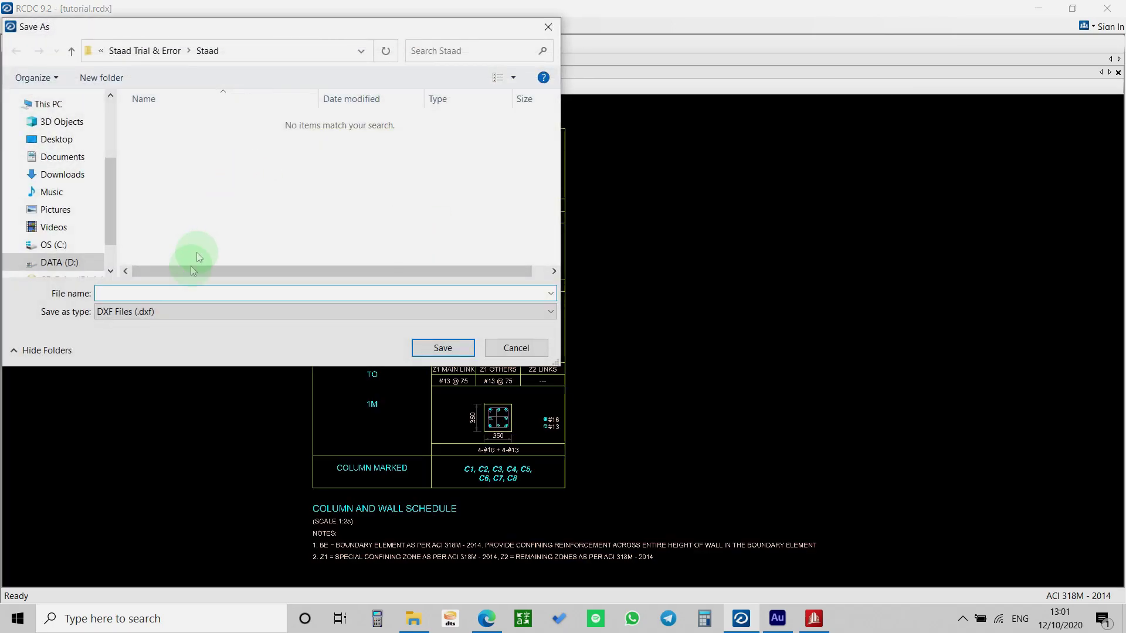
click(171, 295)
text(c)
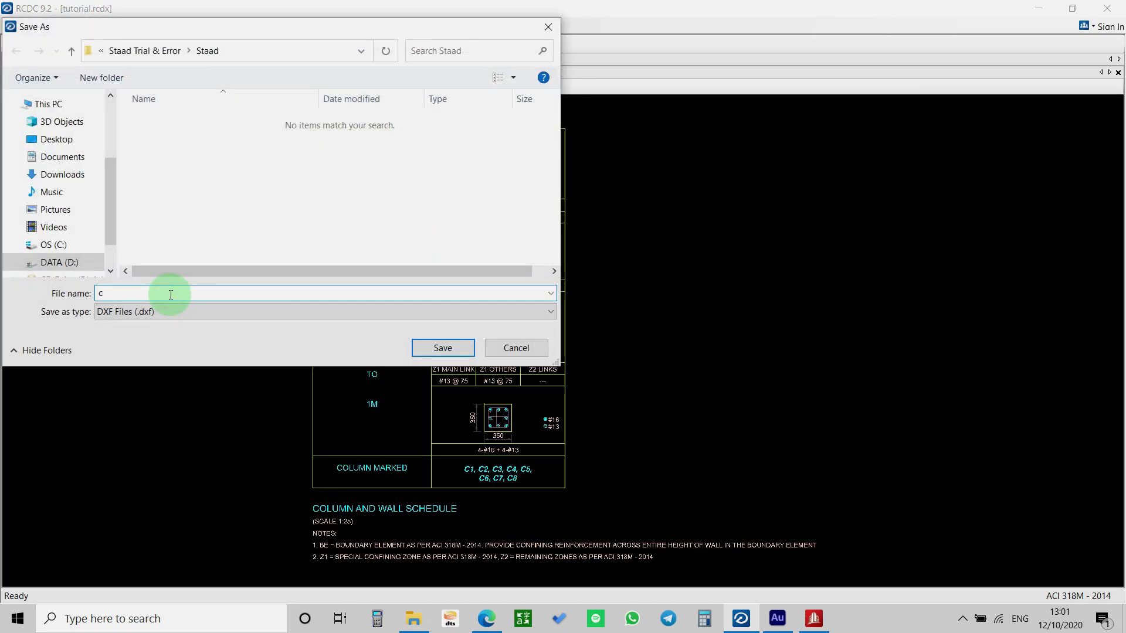
key(BackSpace)
text(darwing)
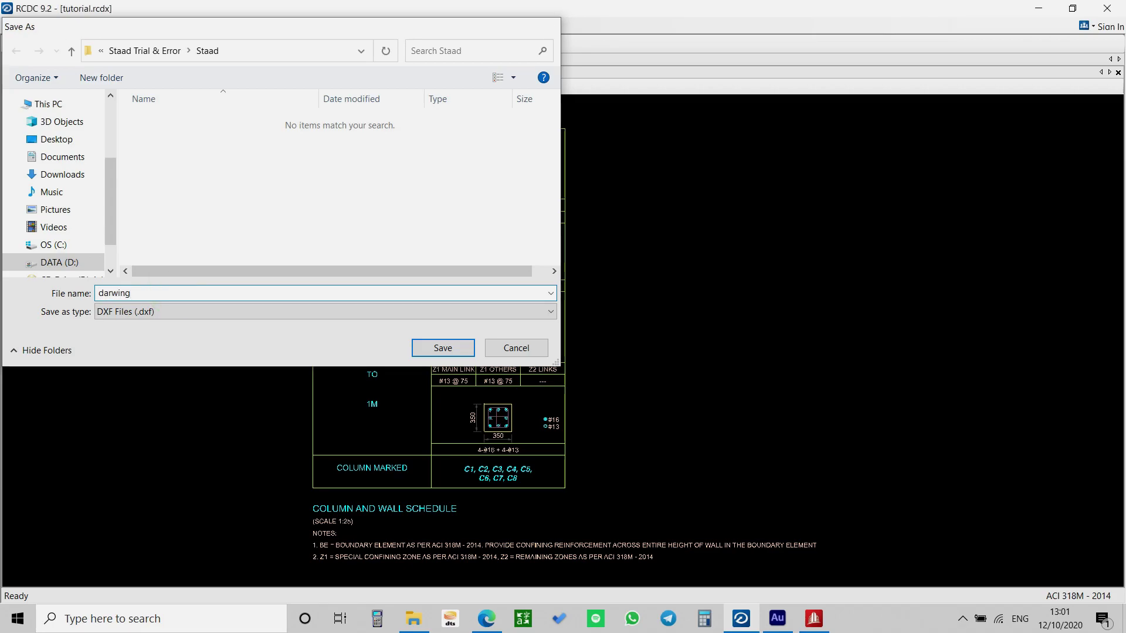
key(Return)
Save the Column Elevation drawing as a DXF file named darwing 2 in the Staad folder
click(293, 73)
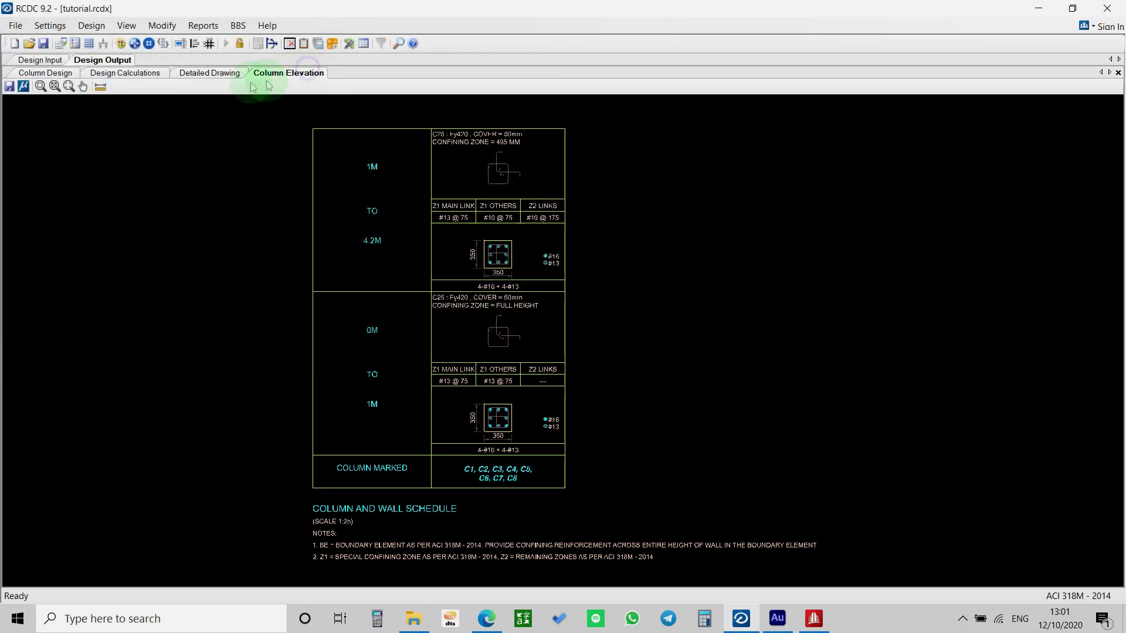
click(10, 86)
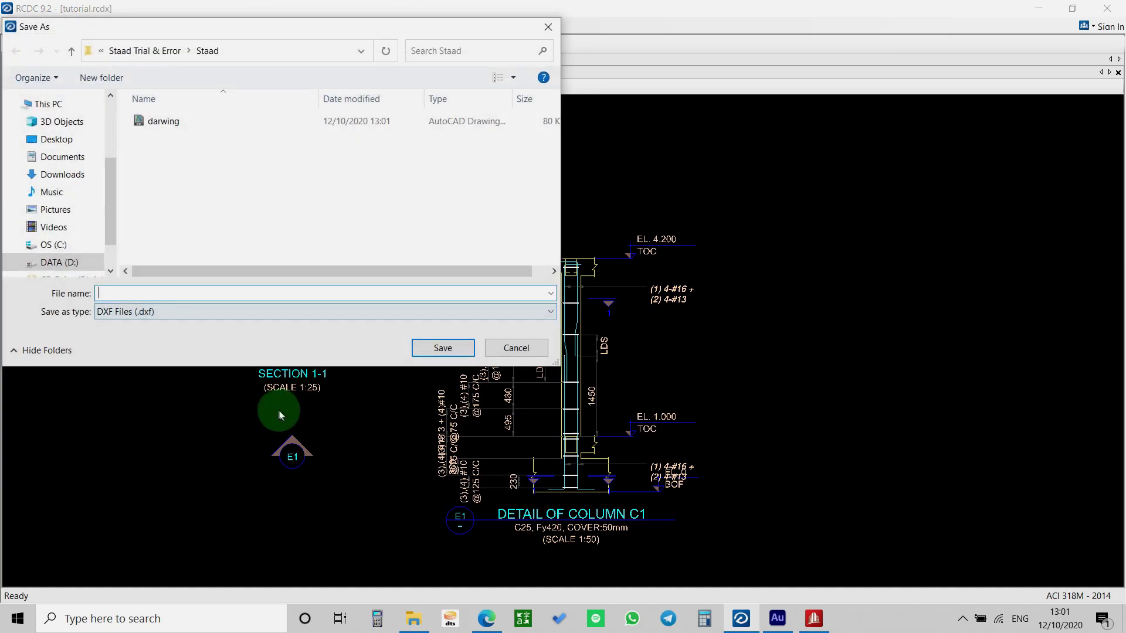
click(201, 122)
click(205, 295)
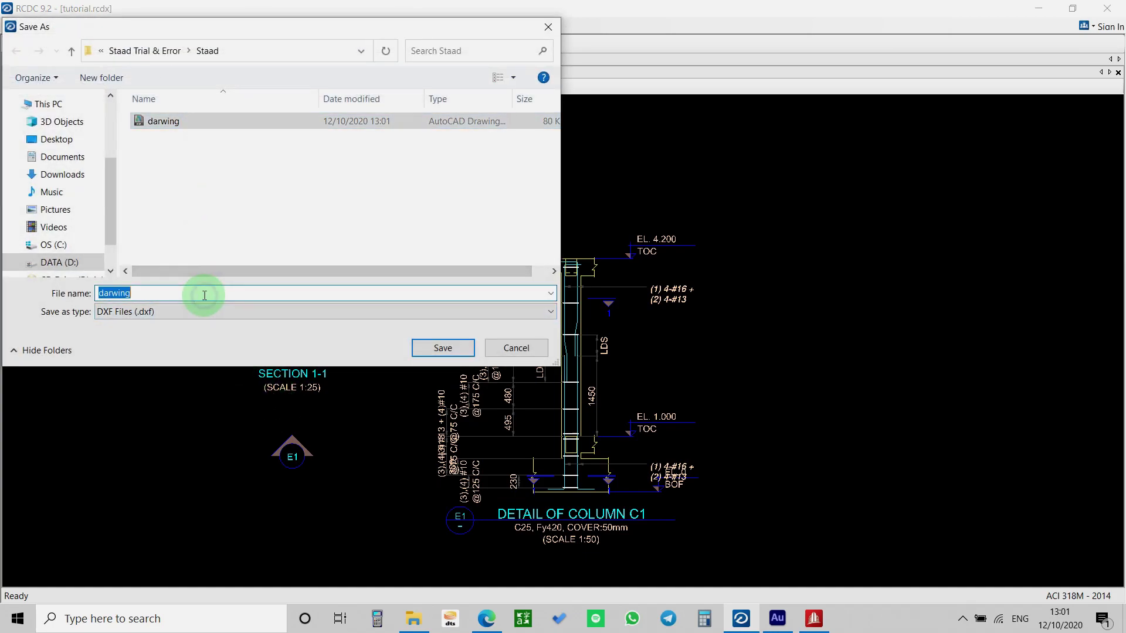
click(206, 295)
text(1)
click(441, 348)
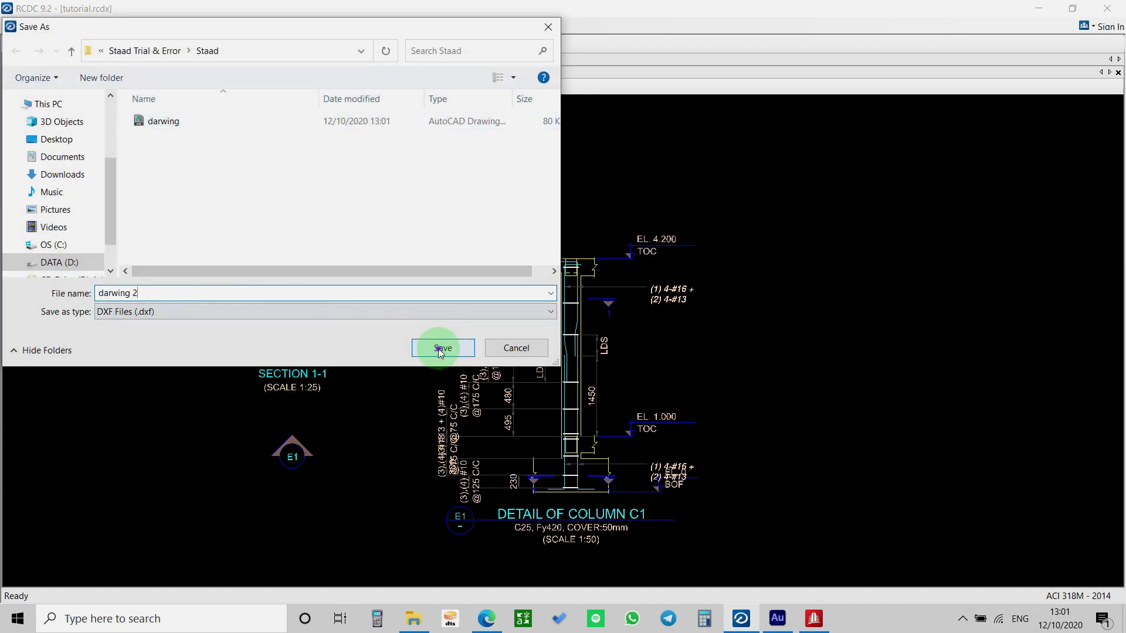
Generate the Column Size Changed report and look over the other available report types
click(203, 25)
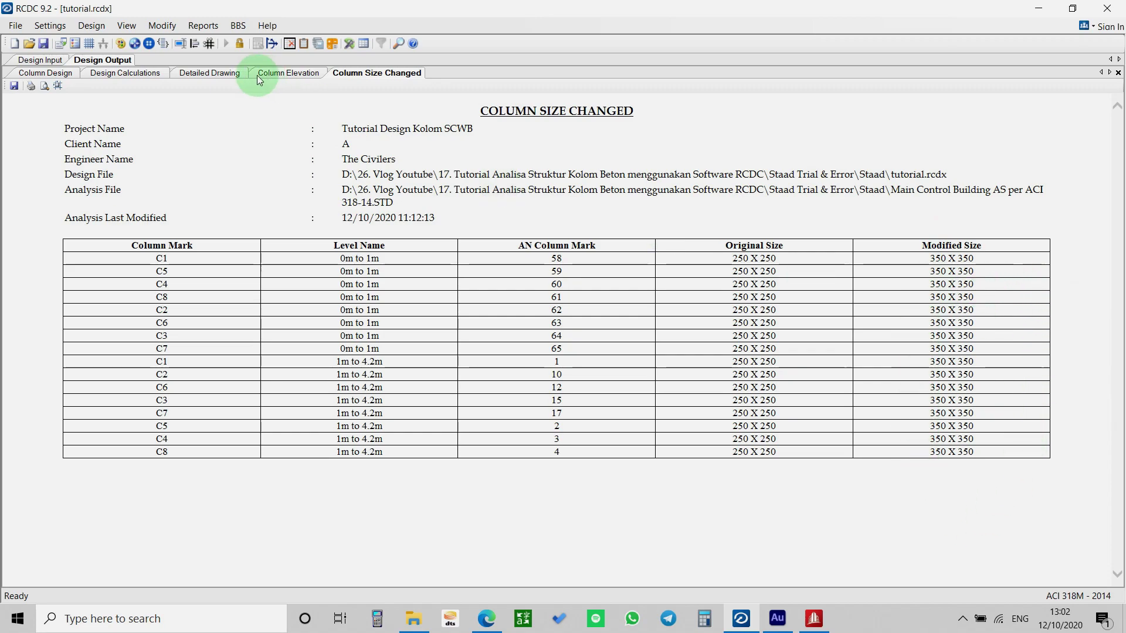
click(214, 27)
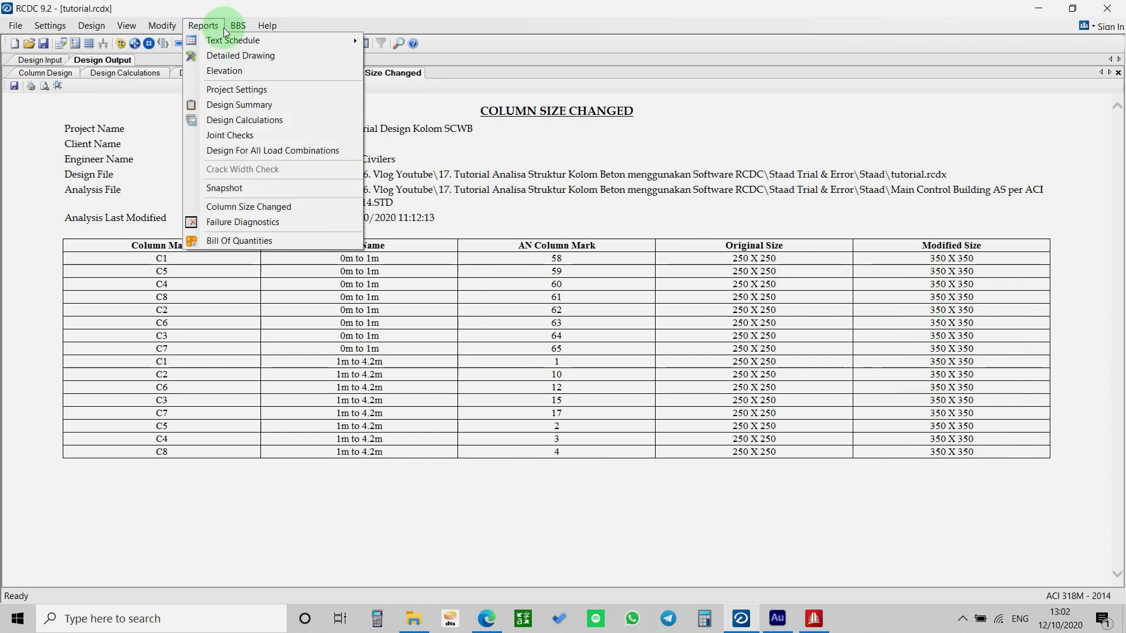
Start generating the BBS with Spreadsheet as the only schedule format, leaving out Drawing
mouse_move(238, 27)
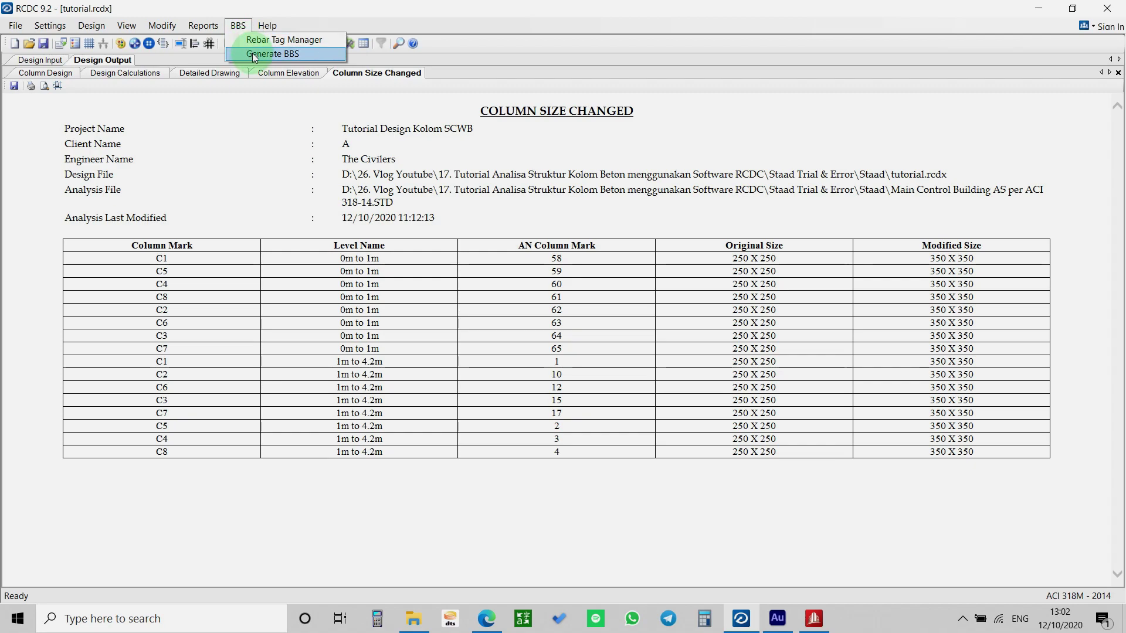
click(255, 54)
click(239, 28)
click(257, 54)
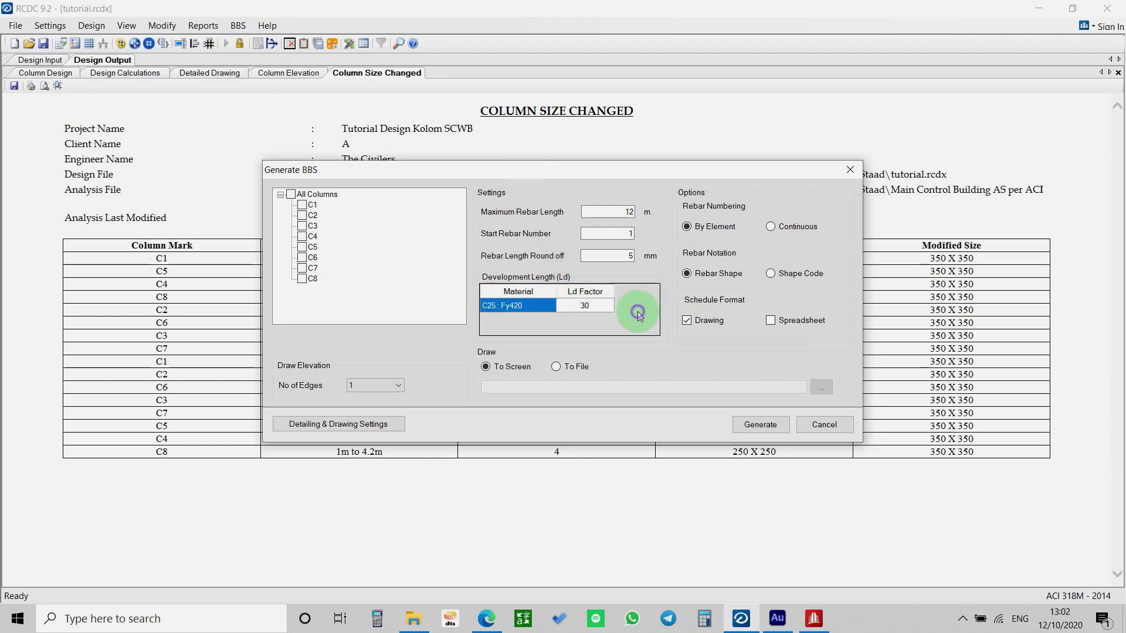
click(687, 321)
click(783, 324)
Send the BBS output to a file named BBS in the Staad folder, include all columns C1 to C8 and generate it
click(578, 367)
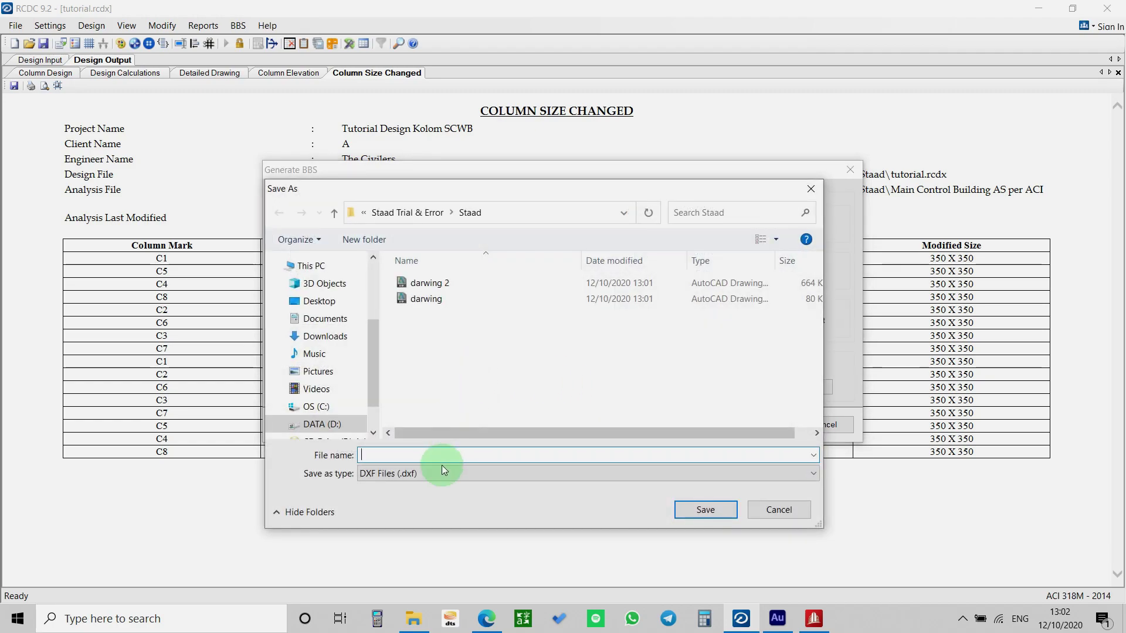
text(BBS)
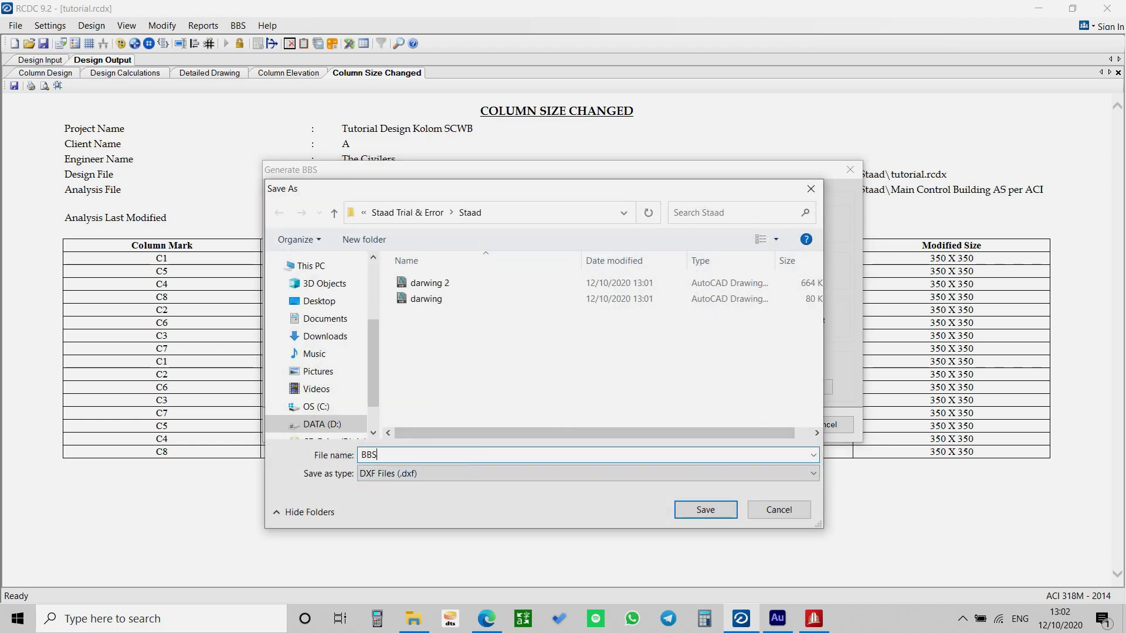
click(698, 510)
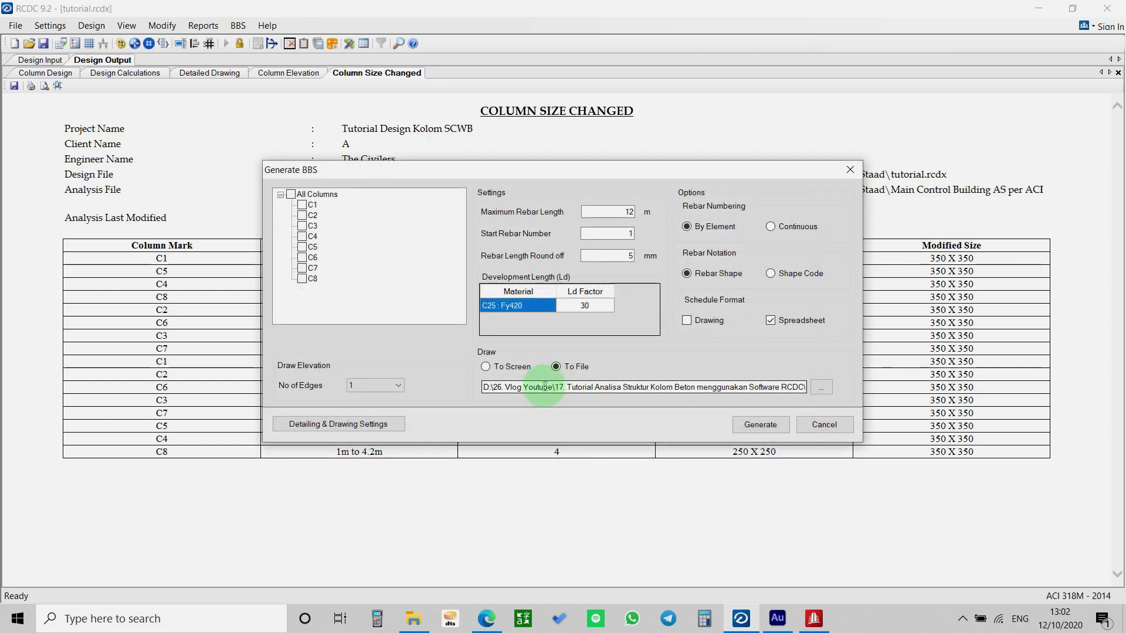
click(290, 194)
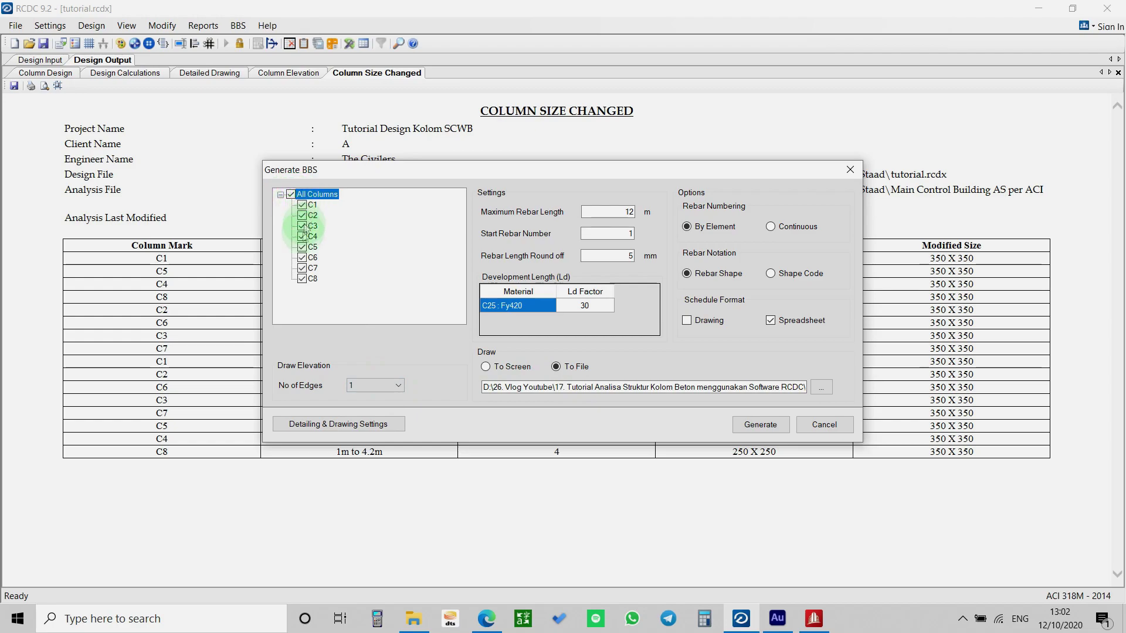
click(765, 428)
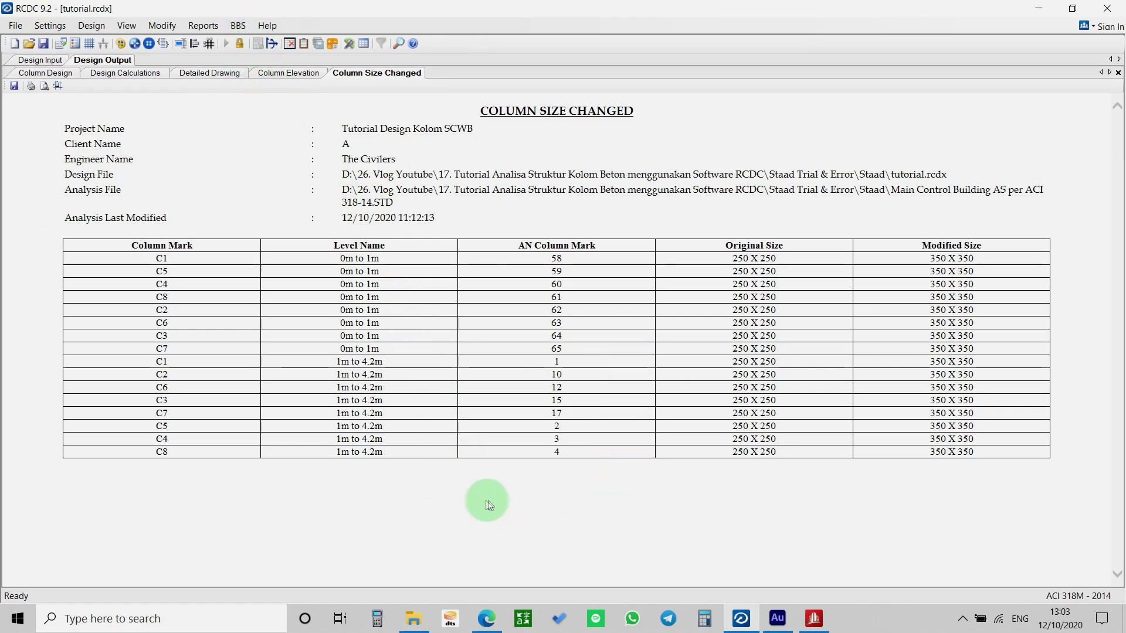
Switch to File Explorer and open the BBS Excel file from the Staad folder as read-only
click(414, 618)
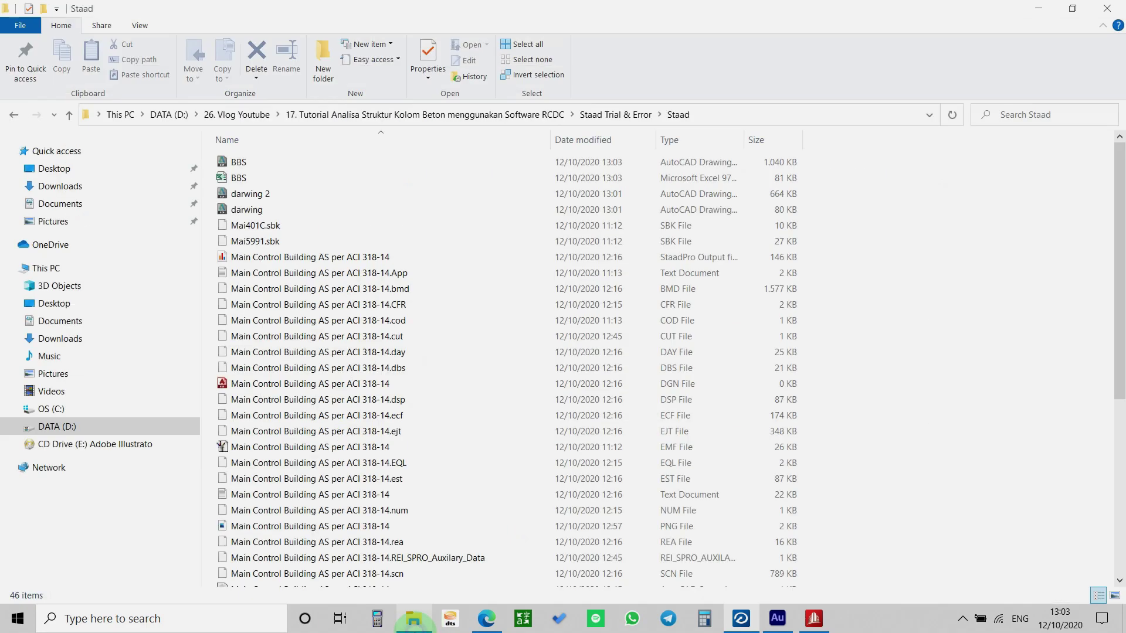
double_click(318, 179)
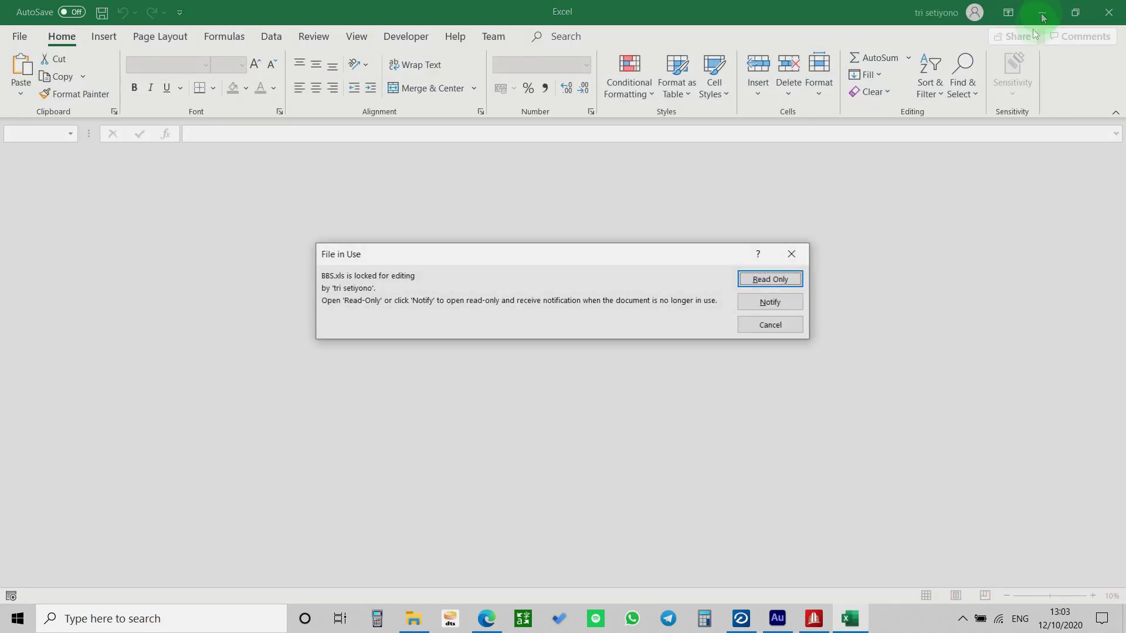
click(773, 280)
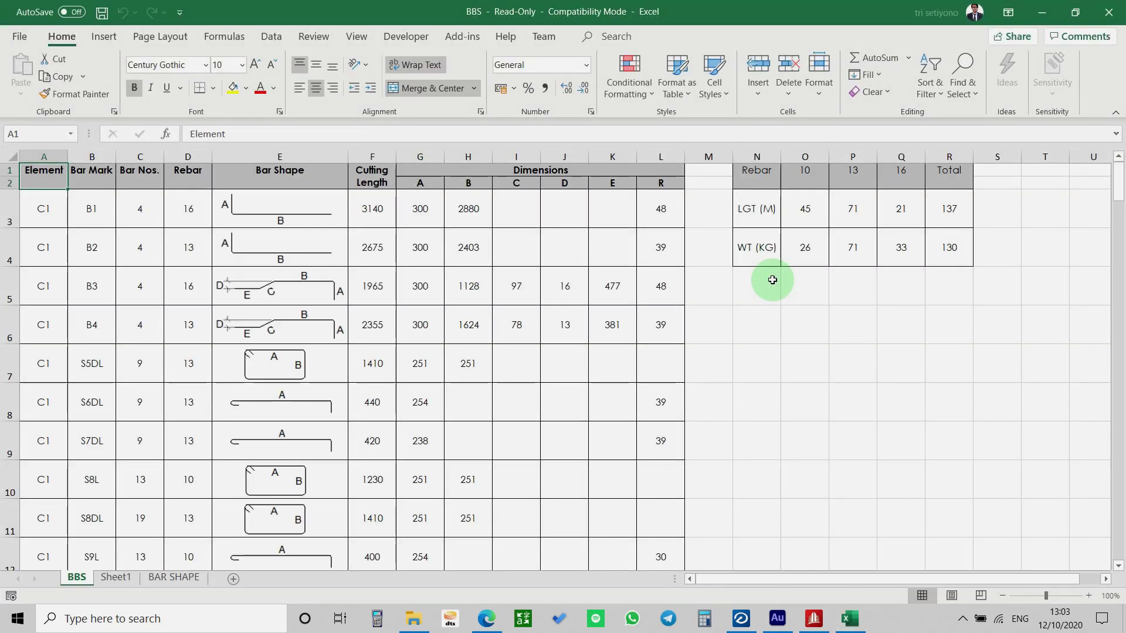
Examine the bar marks, shapes and cutting lengths for columns C1 to C8 and the overall rebar totals in the BBS sheet
click(850, 358)
scroll(362, 365, down, 16)
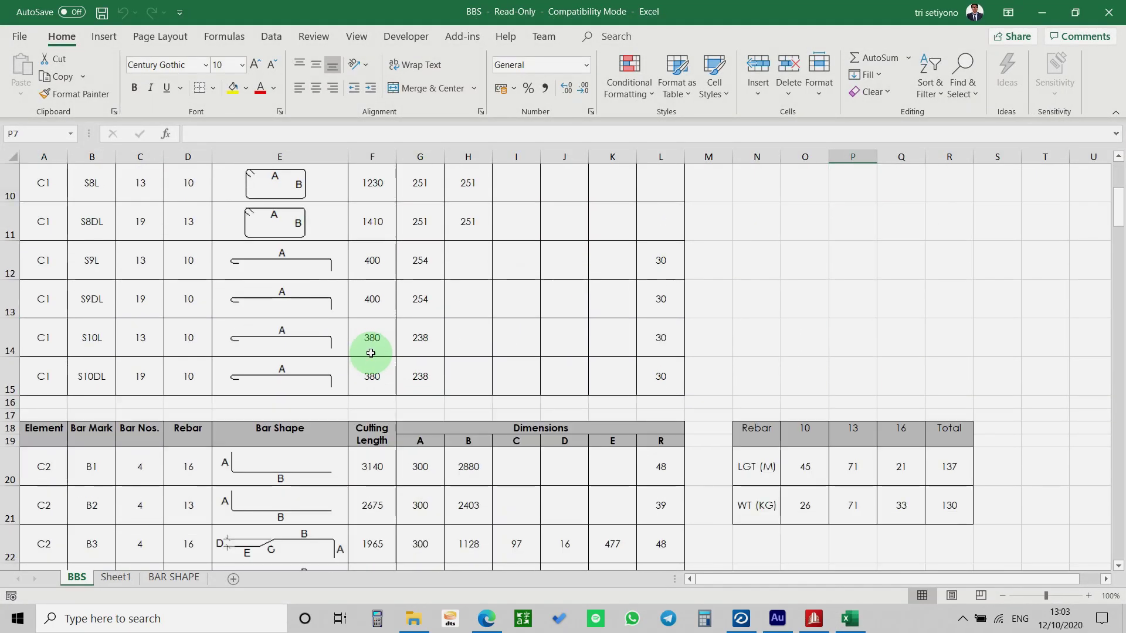
scroll(354, 368, down, 20)
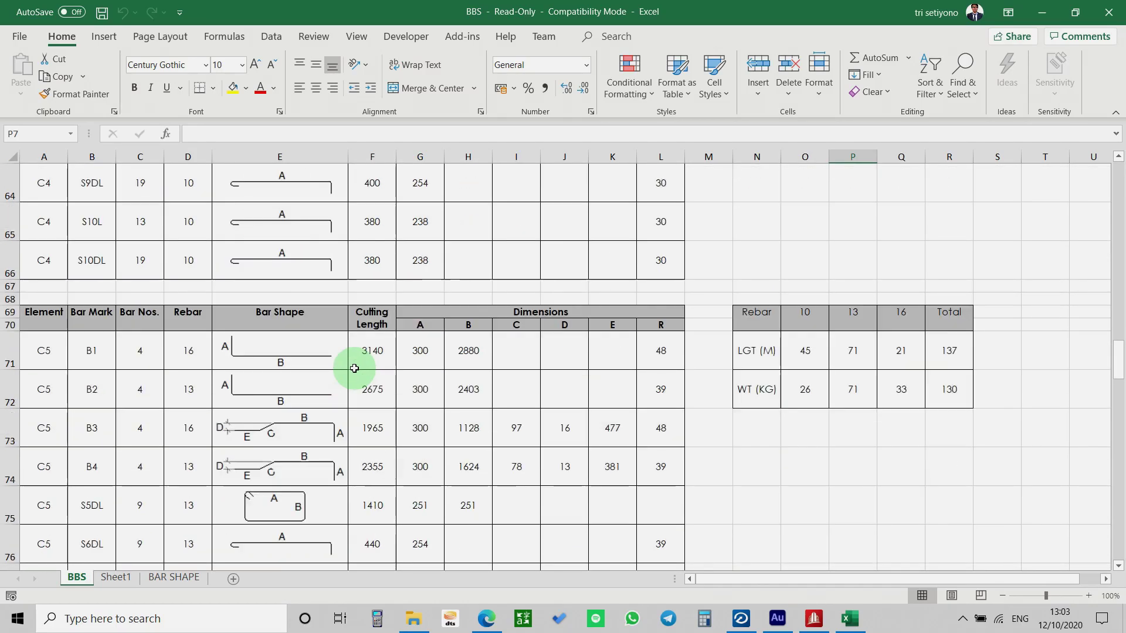
scroll(354, 370, down, 6)
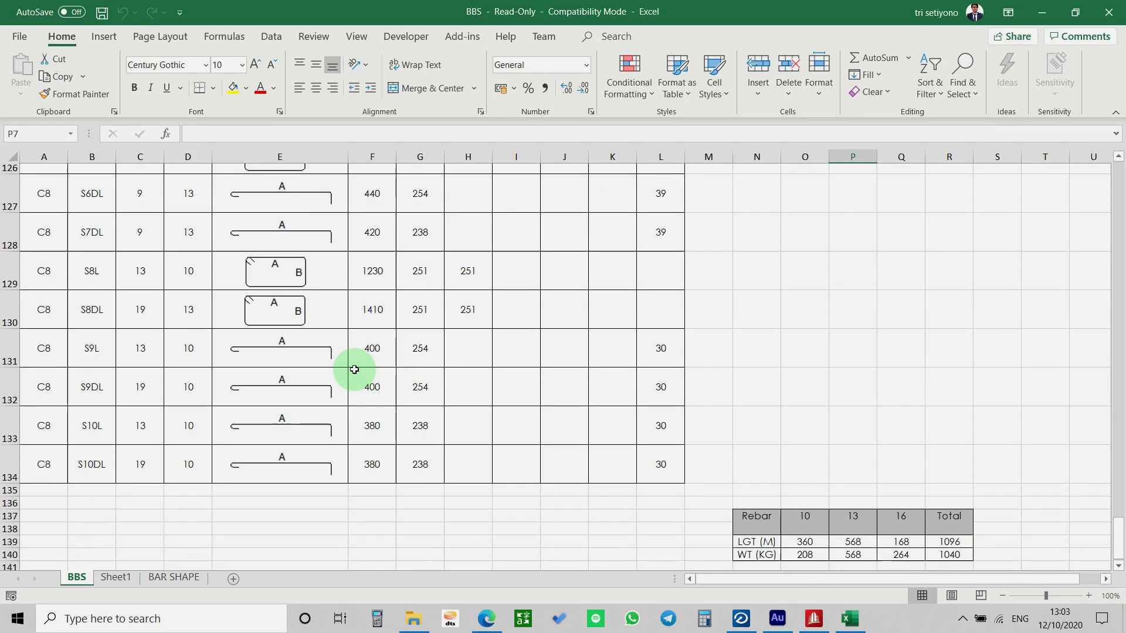
scroll(354, 370, up, 13)
scroll(354, 370, up, 20)
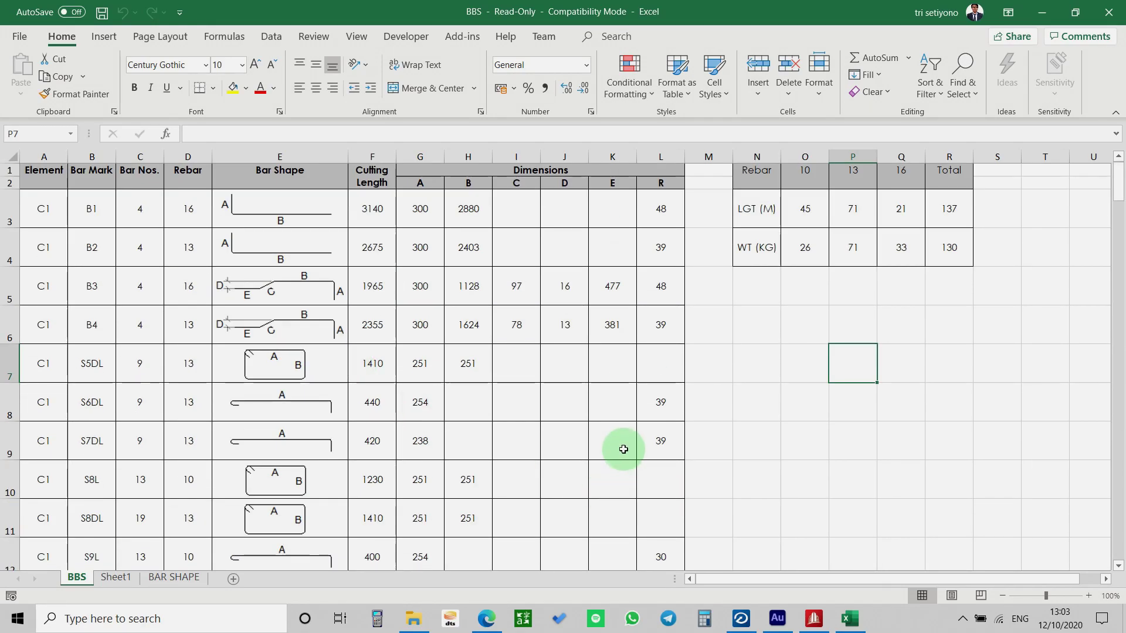
Try to save the BBS workbook, return to the sheet and minimize Excel
click(102, 12)
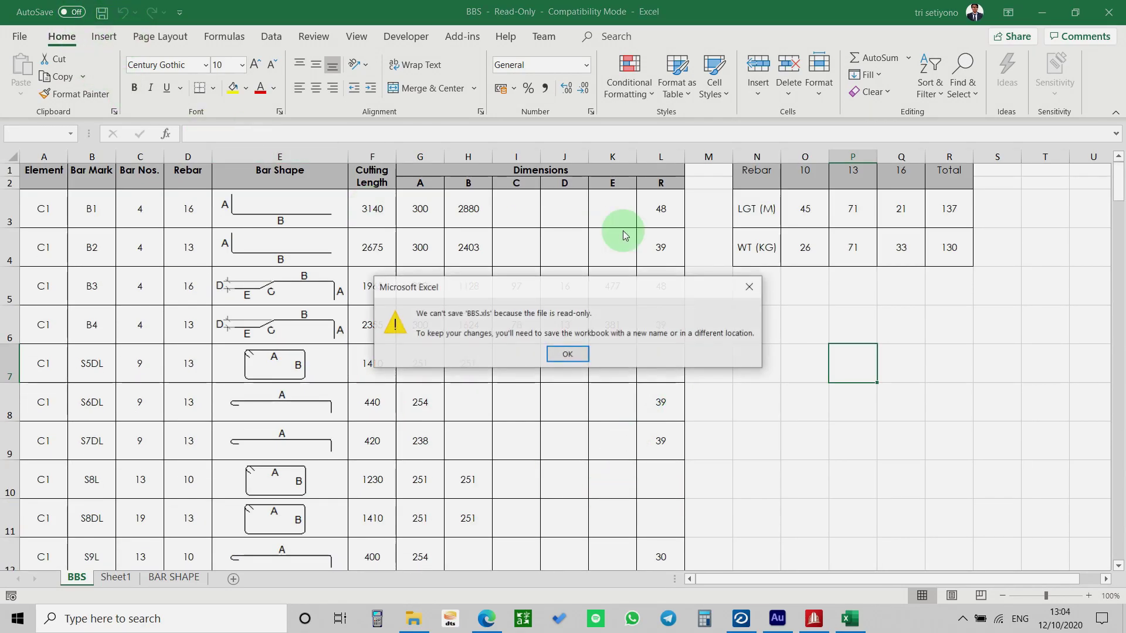
click(565, 352)
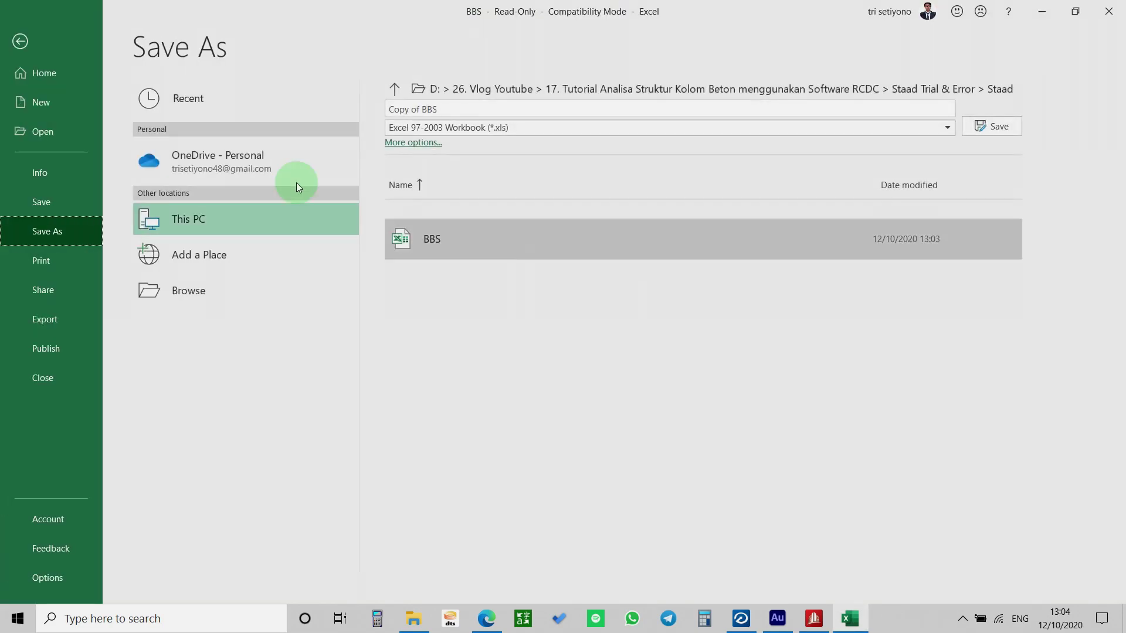
click(17, 41)
click(804, 371)
click(1046, 13)
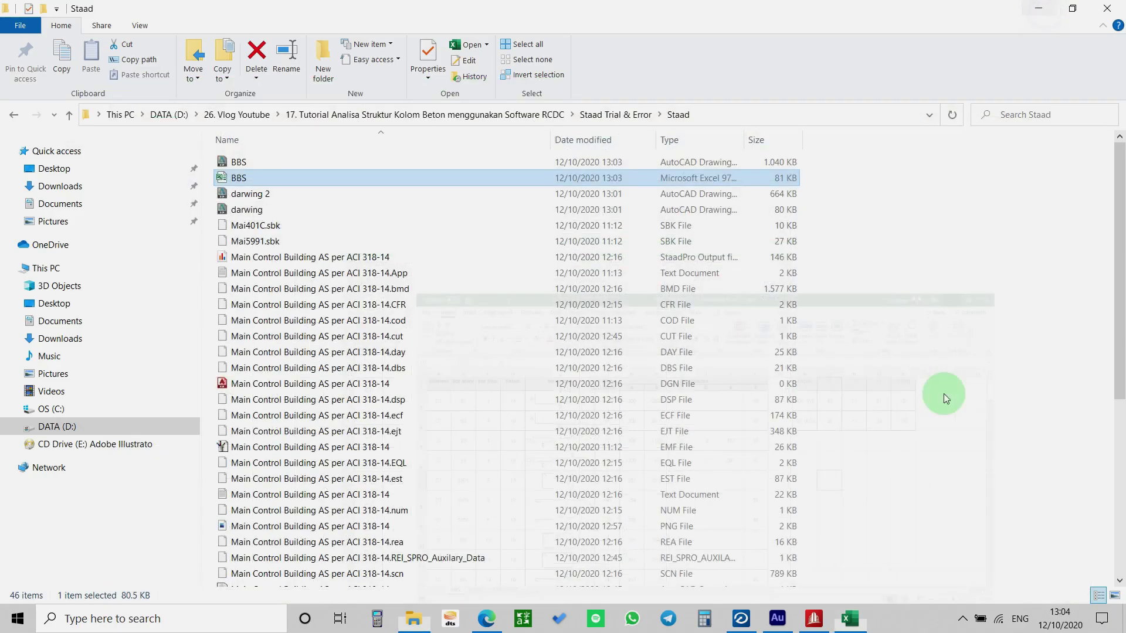
Switch back to RCDC and review the Column Elevation, Detailed Drawing, Design Calculations and Column Design outputs
click(741, 622)
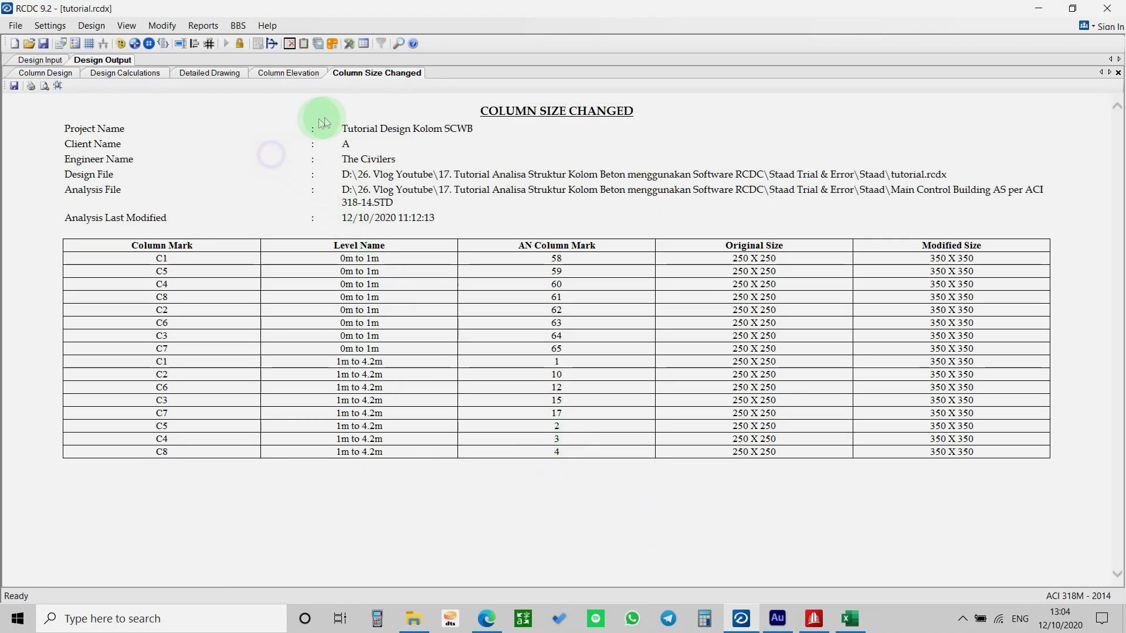
click(284, 72)
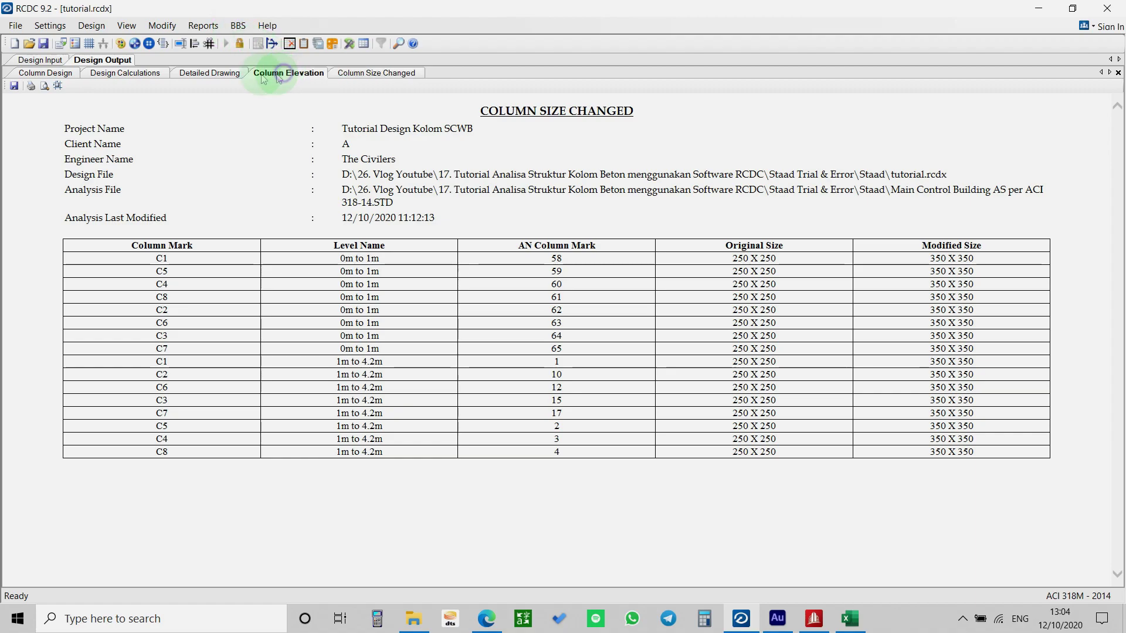
click(199, 76)
click(134, 76)
click(53, 72)
click(142, 74)
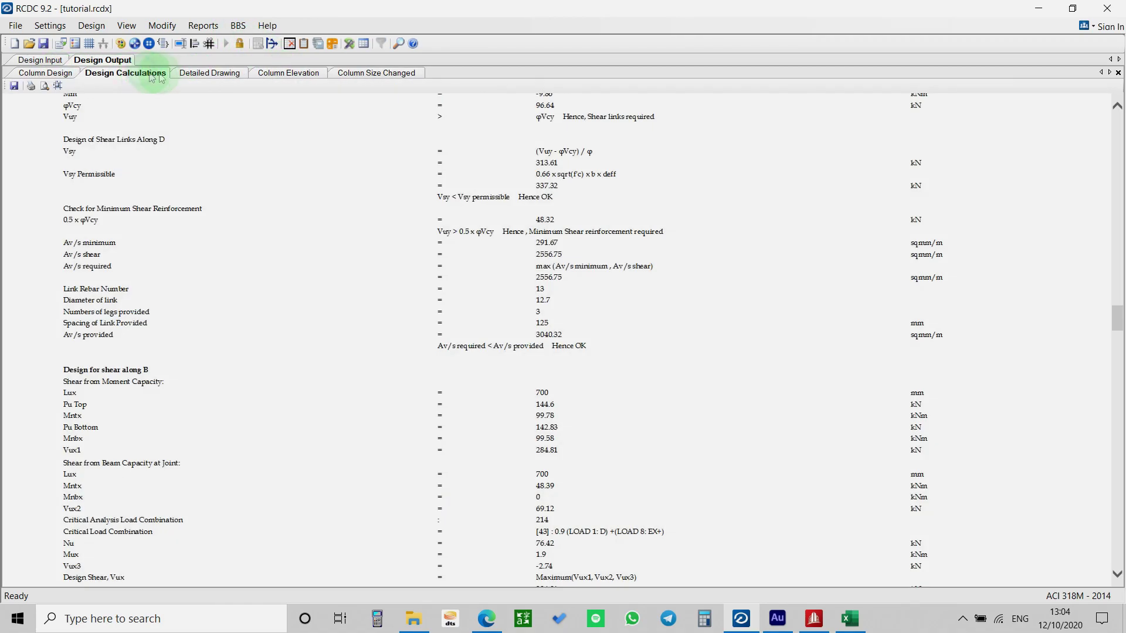
click(205, 74)
click(279, 75)
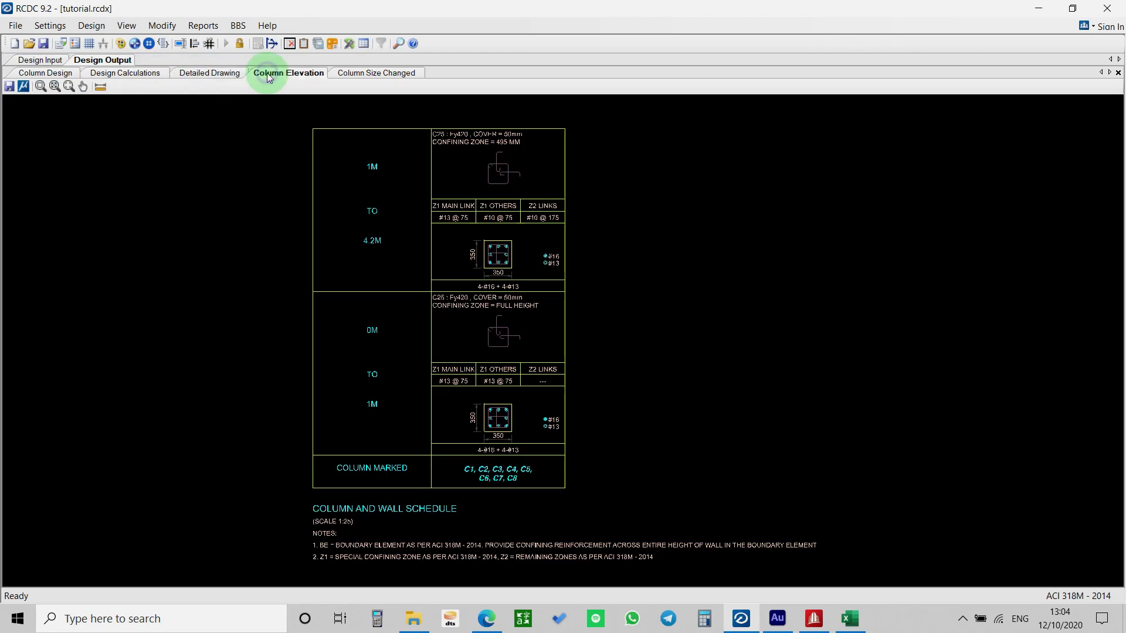
click(133, 73)
click(51, 75)
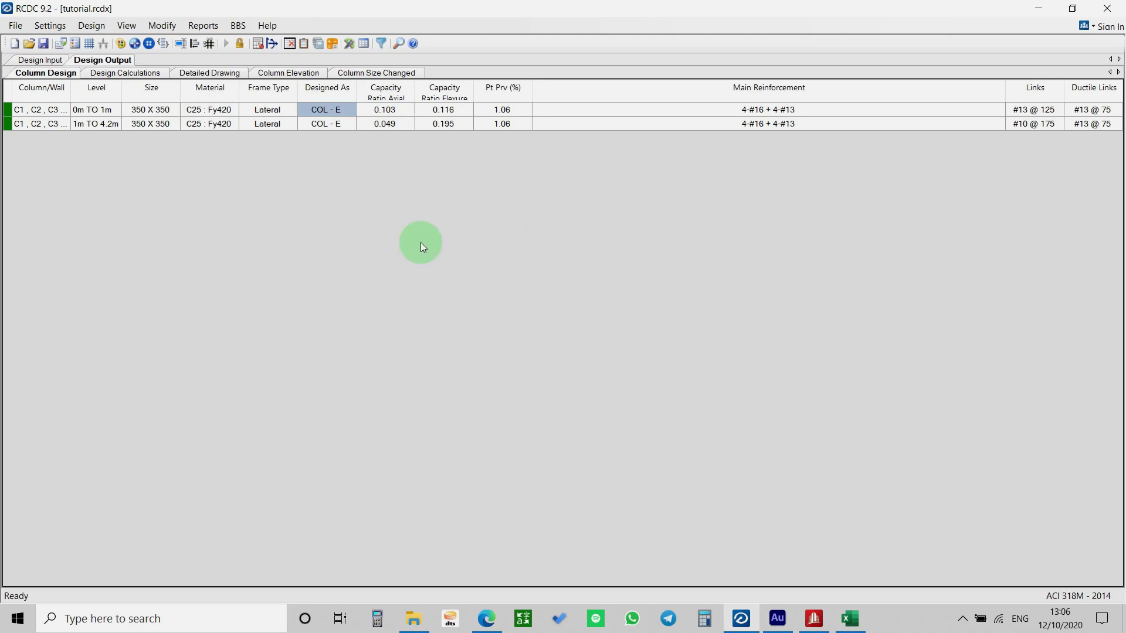
Go through all the design outputs once more, including the Column Size Changed report, ending on the Column Design table
click(126, 73)
click(233, 73)
click(302, 73)
click(366, 74)
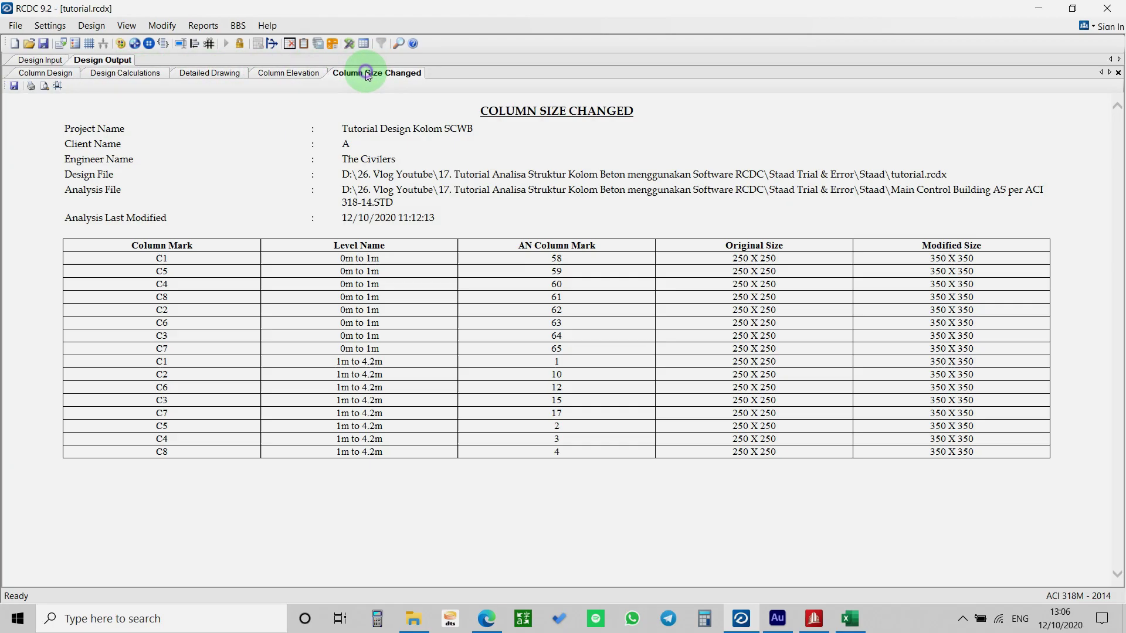
click(283, 72)
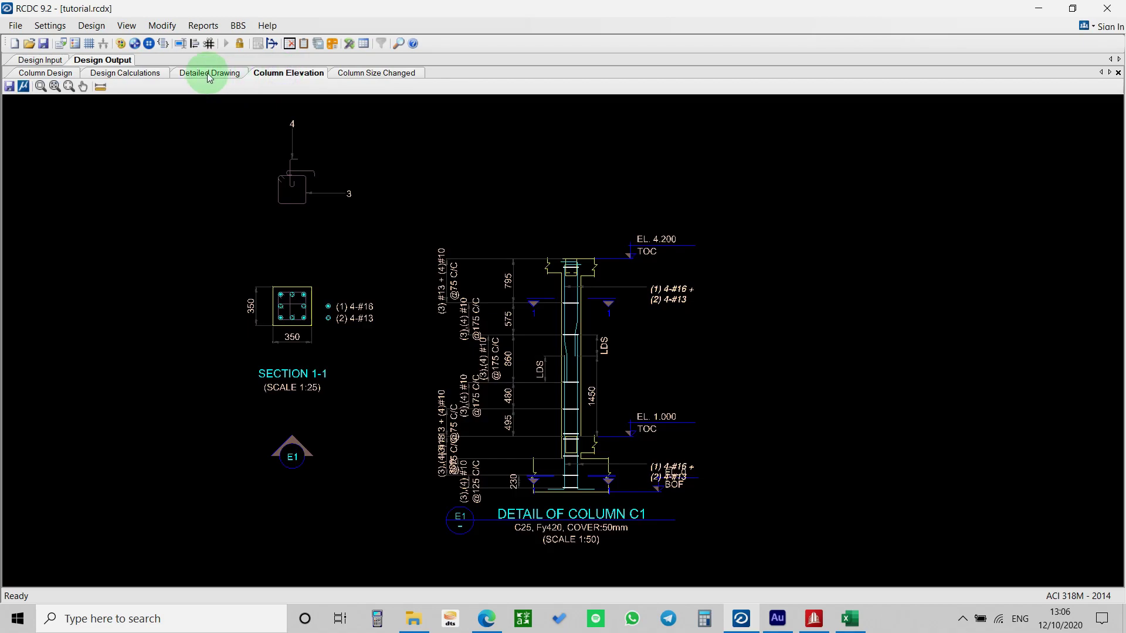
click(209, 75)
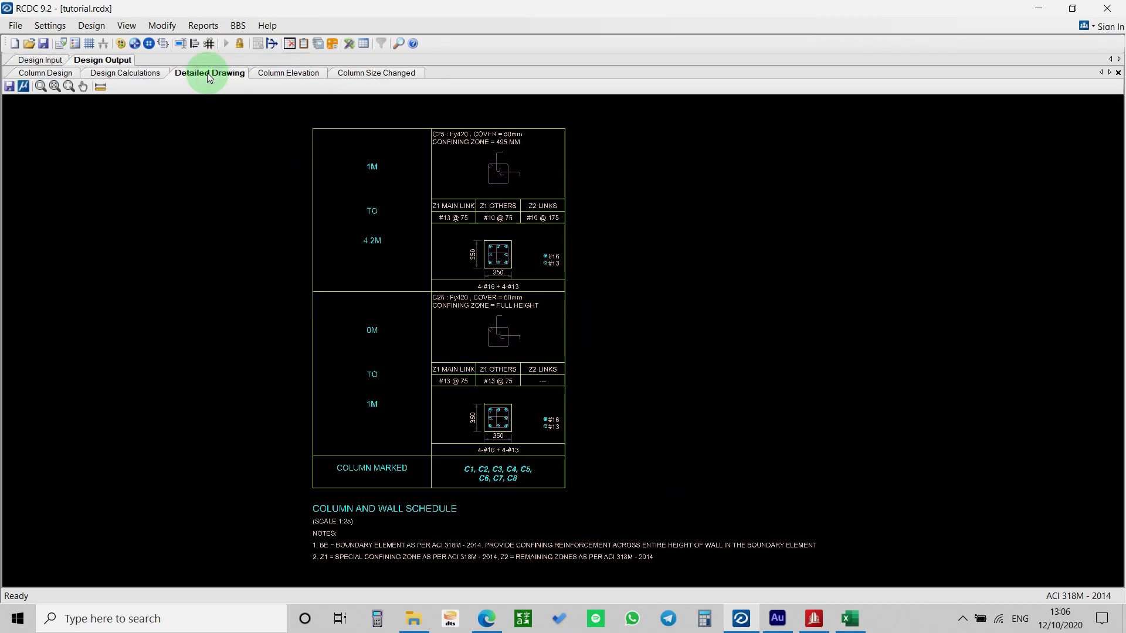
click(147, 77)
click(47, 75)
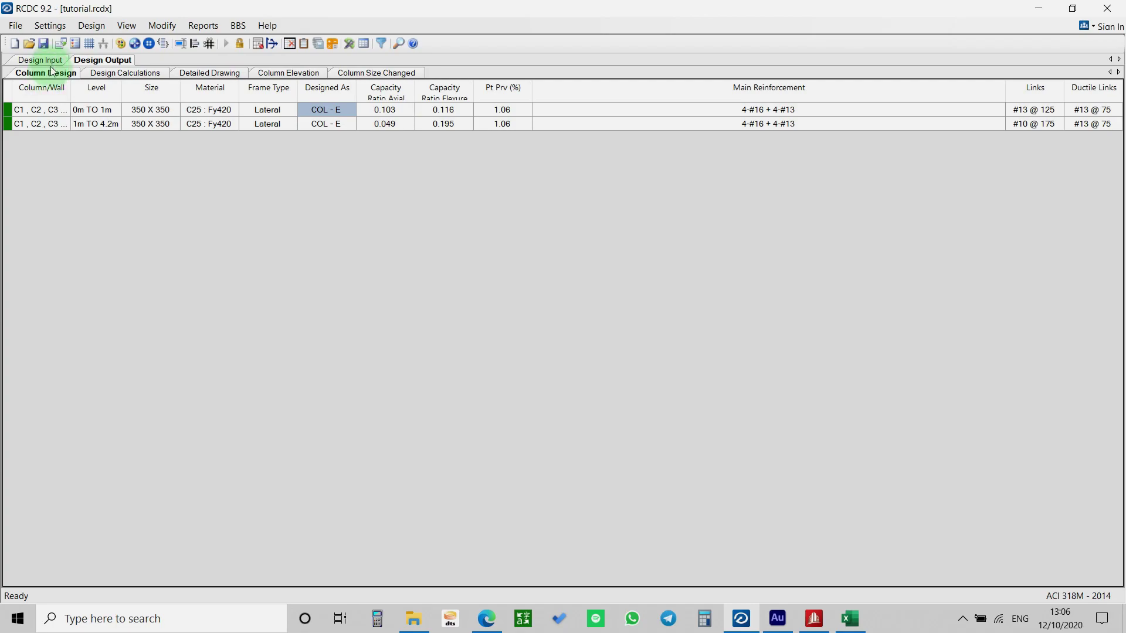
View the Design Input column sizes and layout, check the structure model in STAAD.Pro and return to RCDC
click(51, 61)
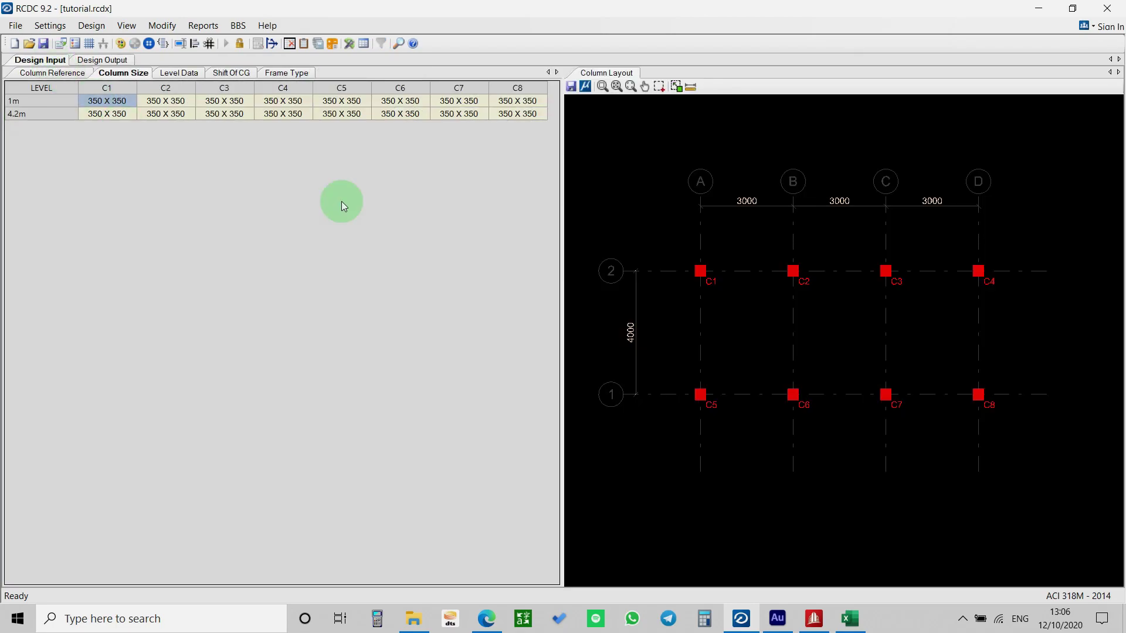
click(765, 320)
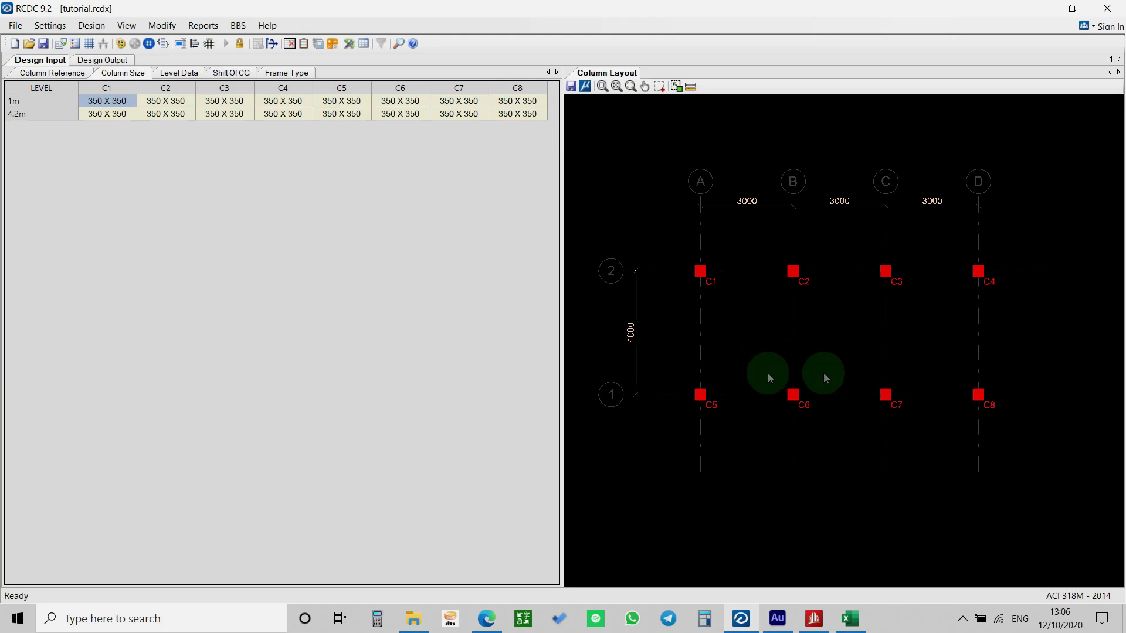
click(814, 618)
click(694, 423)
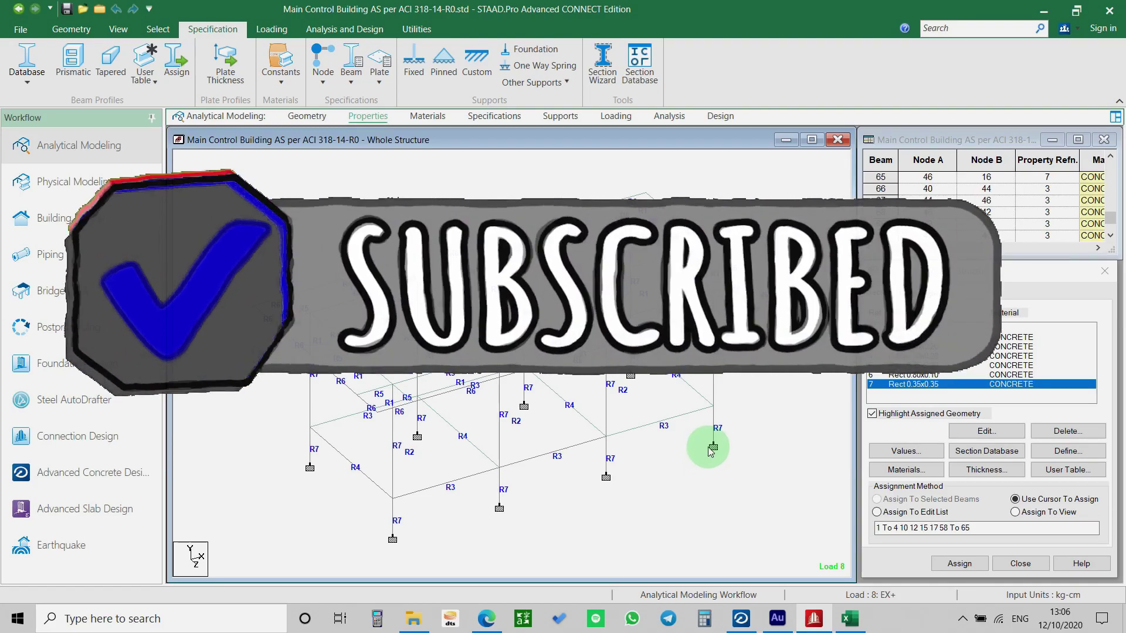
click(1042, 13)
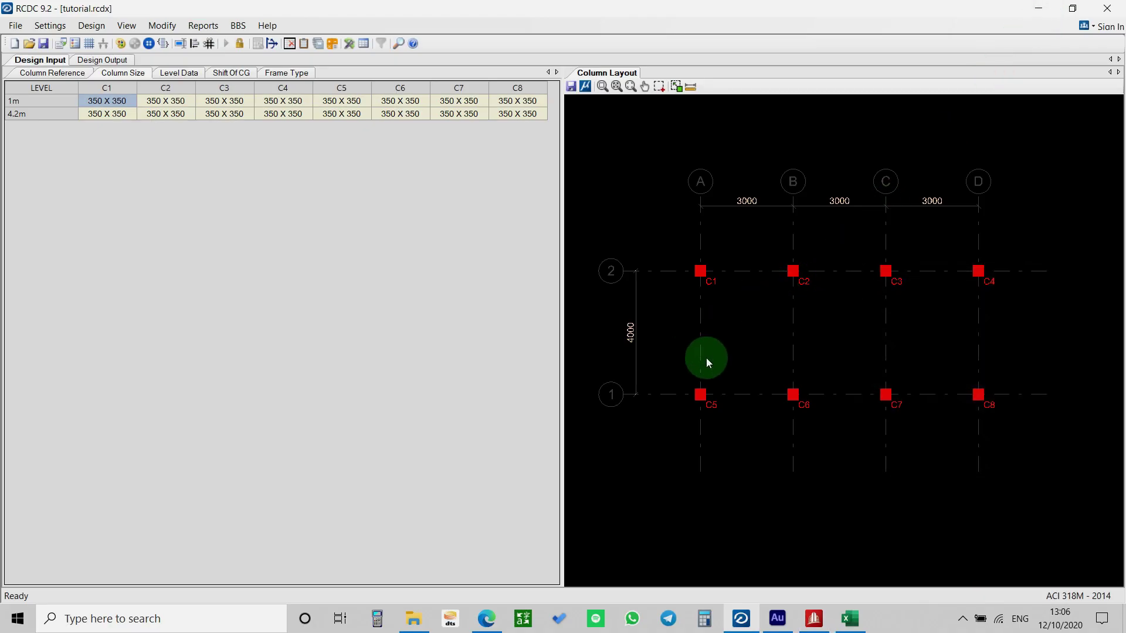